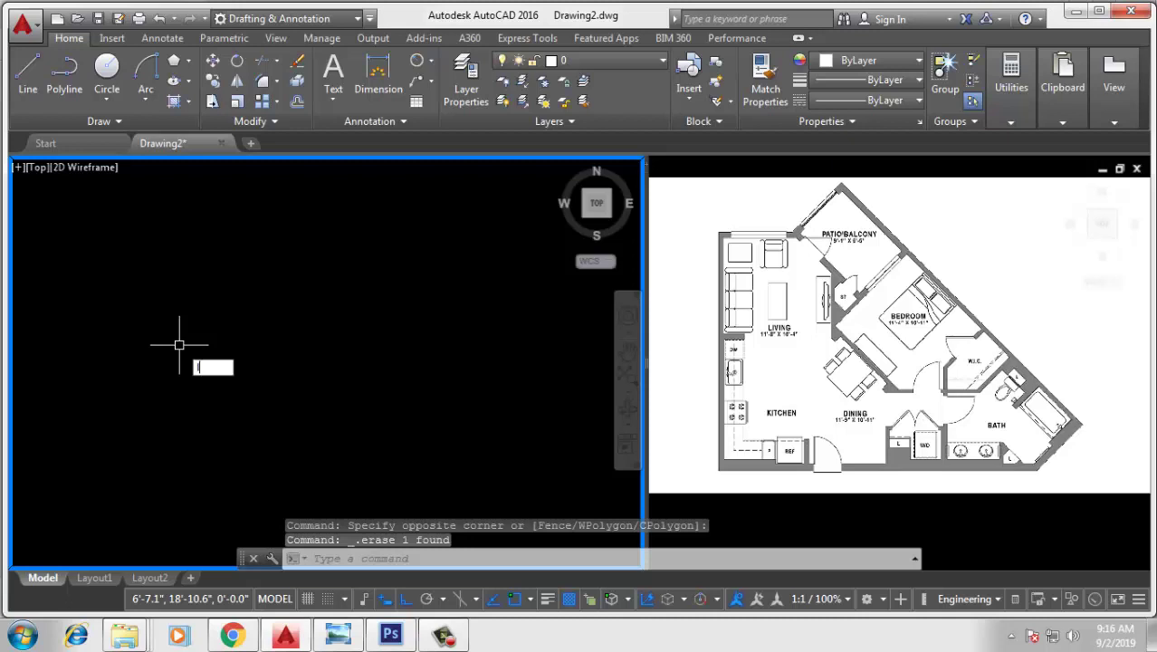
Step: Draw a 22-foot vertical wall line
key("Return")
left_click(139, 203)
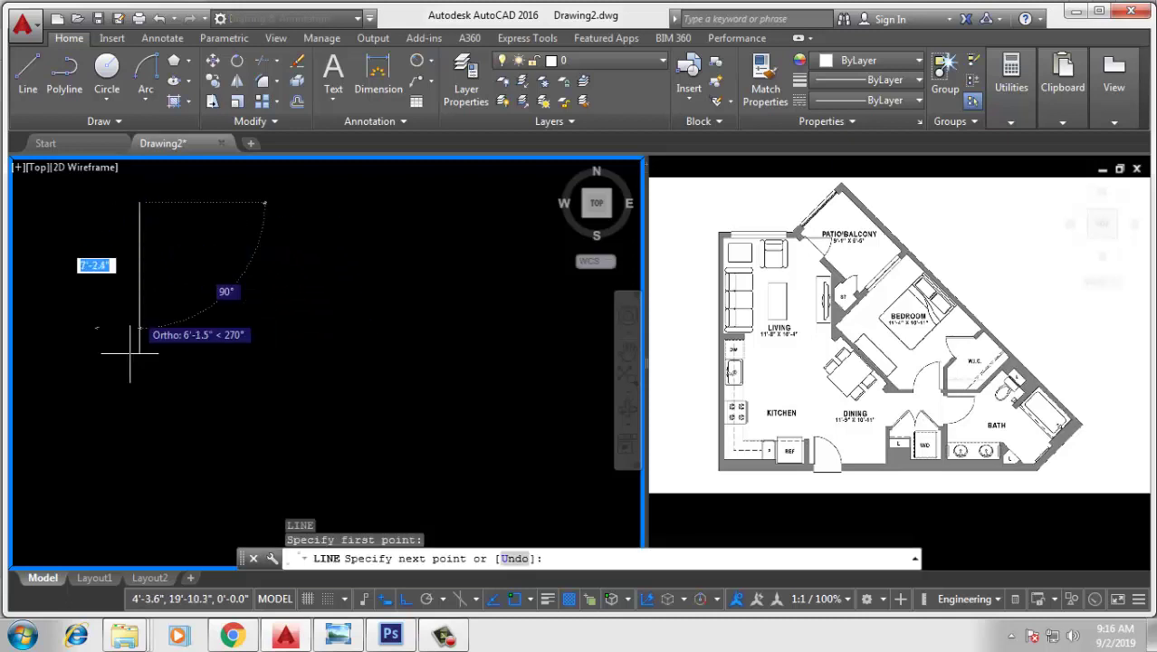
type("22")
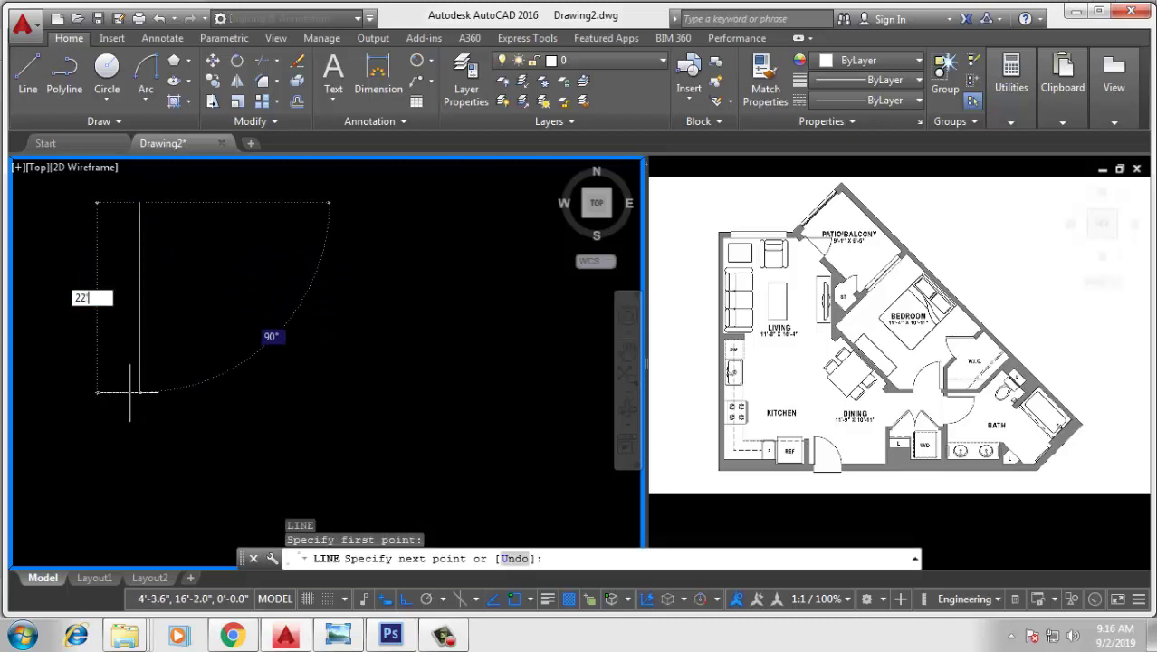
key("Return")
key("Return")
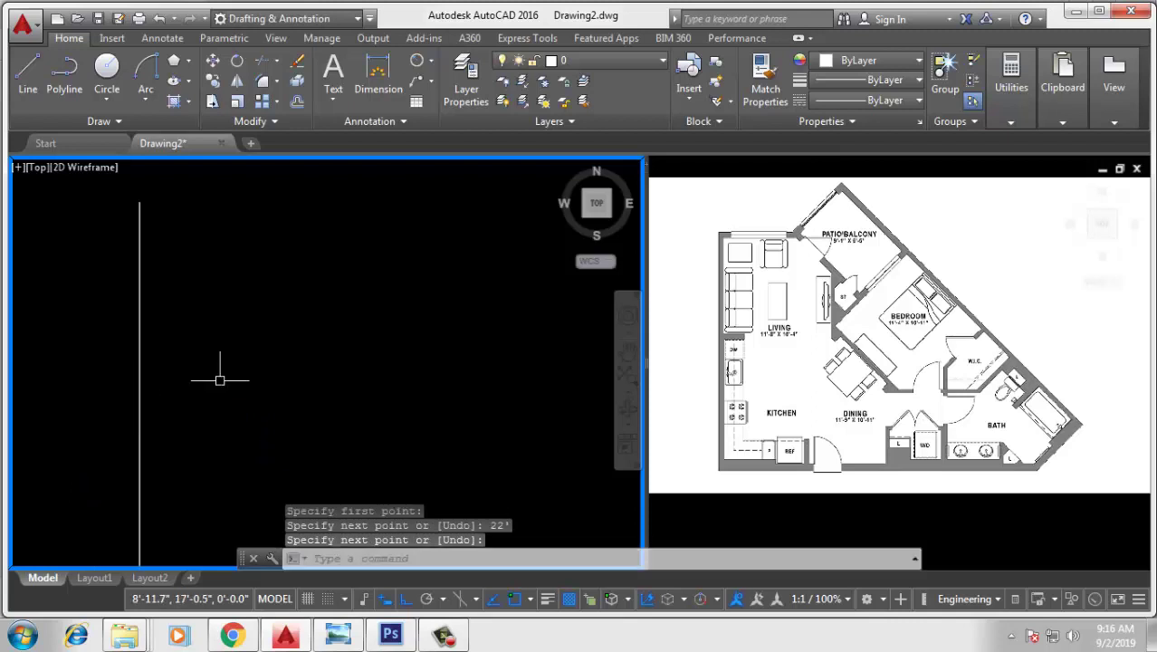
scroll(201, 395, "down", 2)
scroll(169, 335, "up", 1)
middle_click_drag(178, 342, 173, 324)
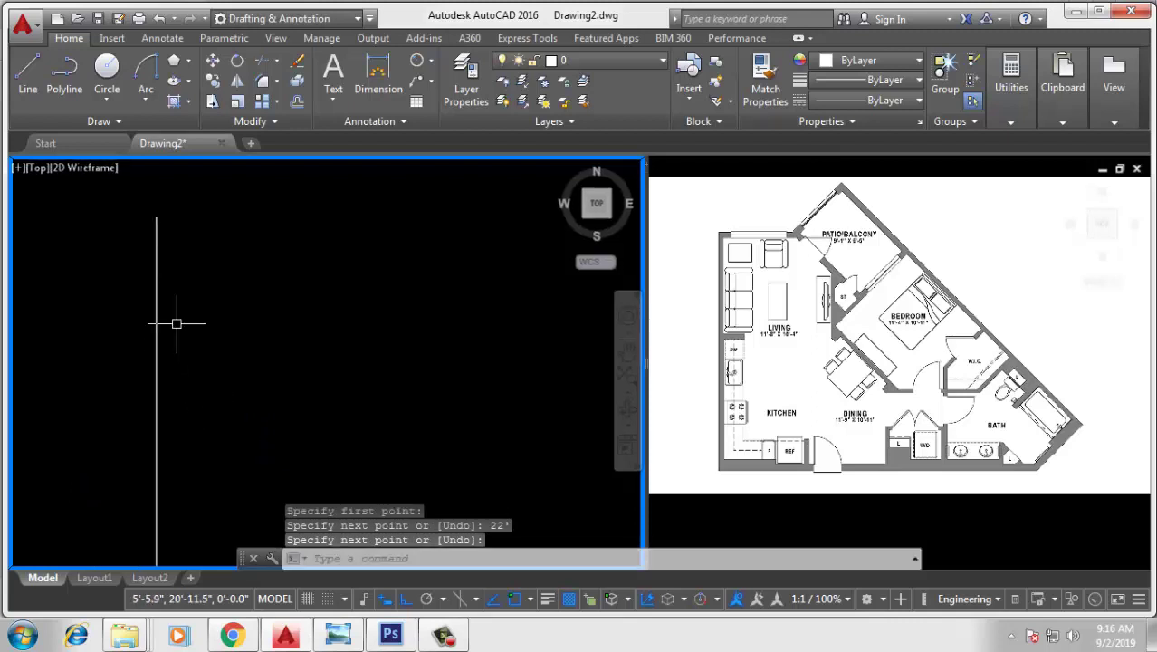
key("Delete")
Step: Offset the vertical wall line 10 inches to the right to form the double wall
key("Return")
type("10")
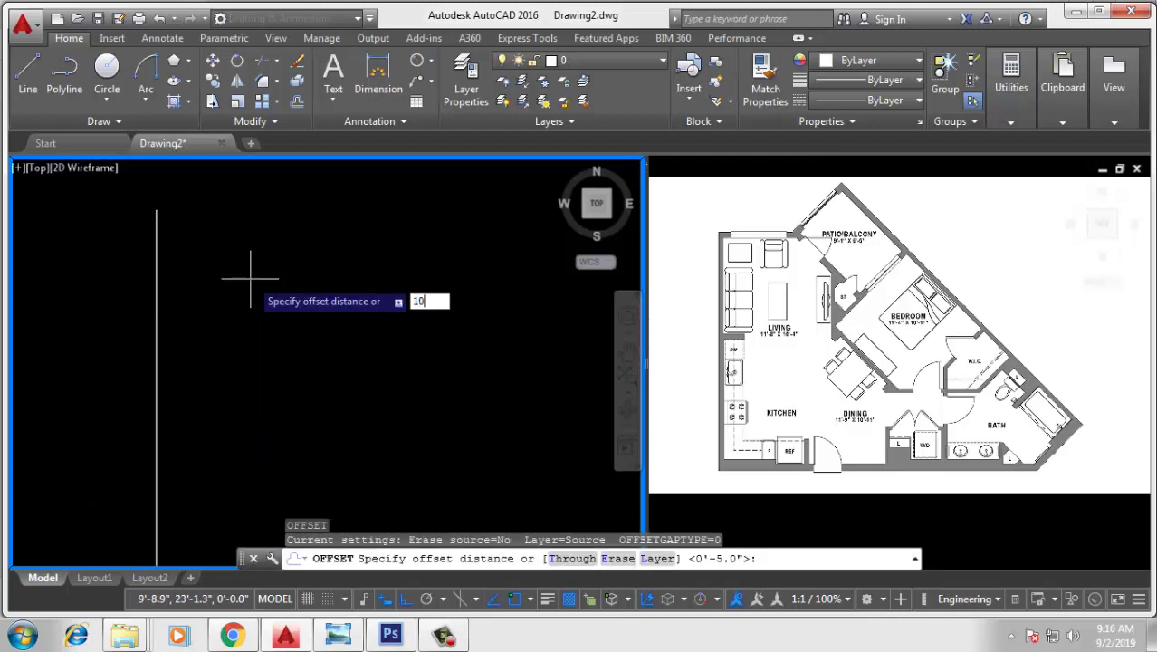
key("Return")
left_click(157, 251)
left_click(269, 277)
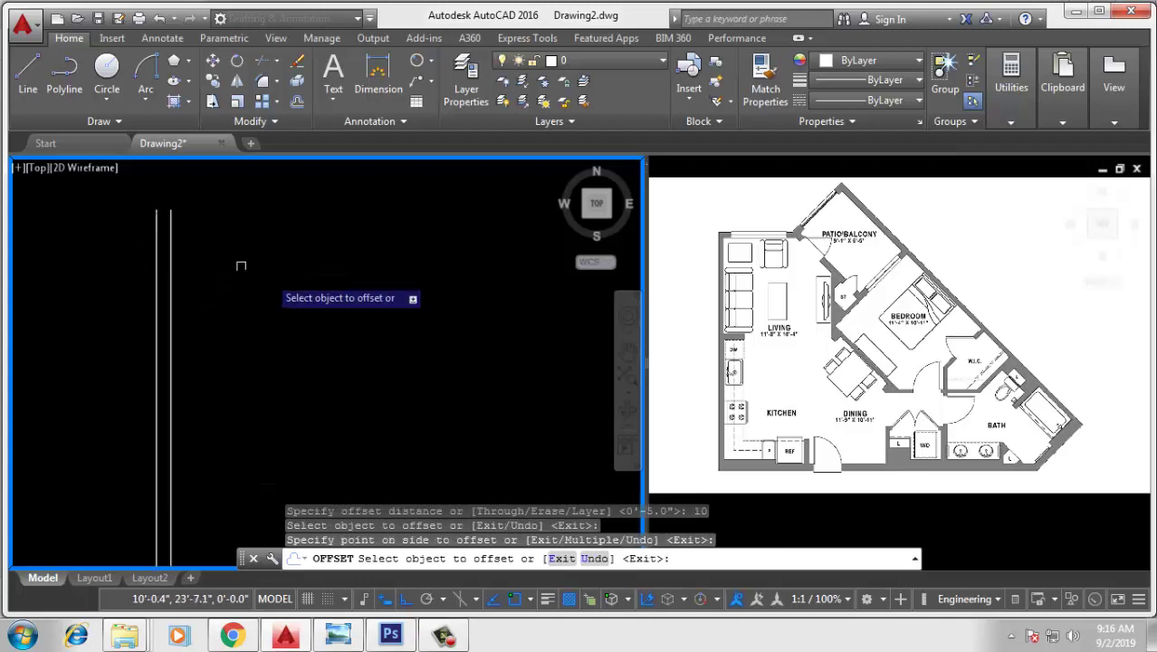
left_click(28, 72)
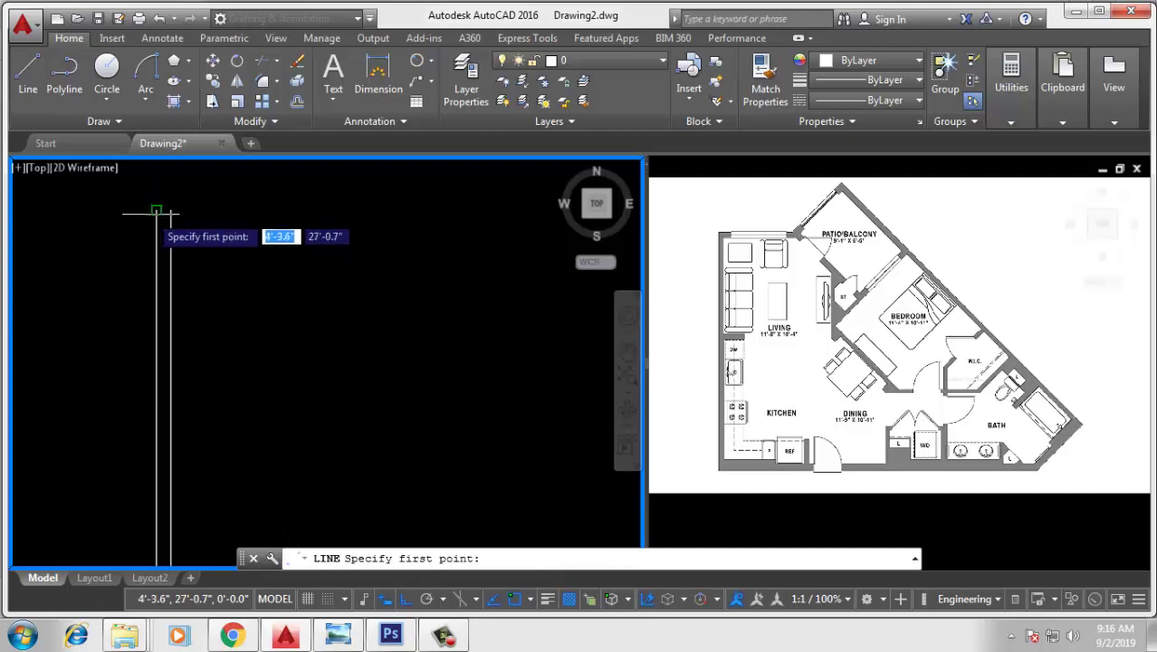
Step: Draw the horizontal top wall from the left wall's top end and offset it 10 inches downward
left_click(157, 210)
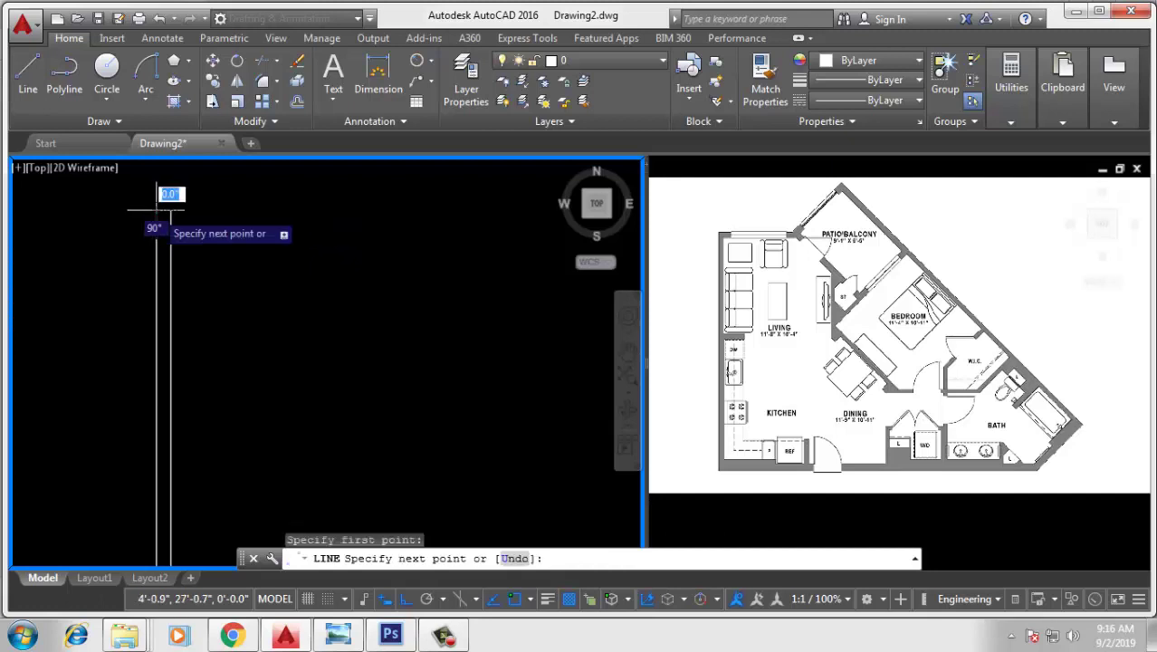
left_click(512, 268)
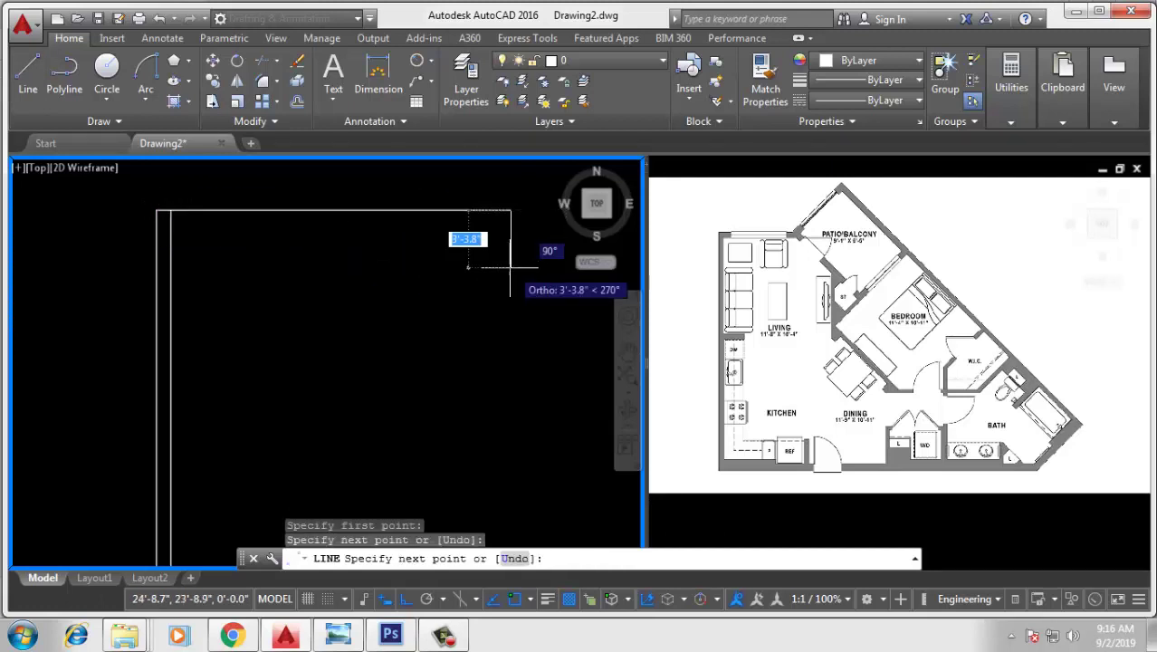
key("Return")
type("o")
key("Return")
type("10")
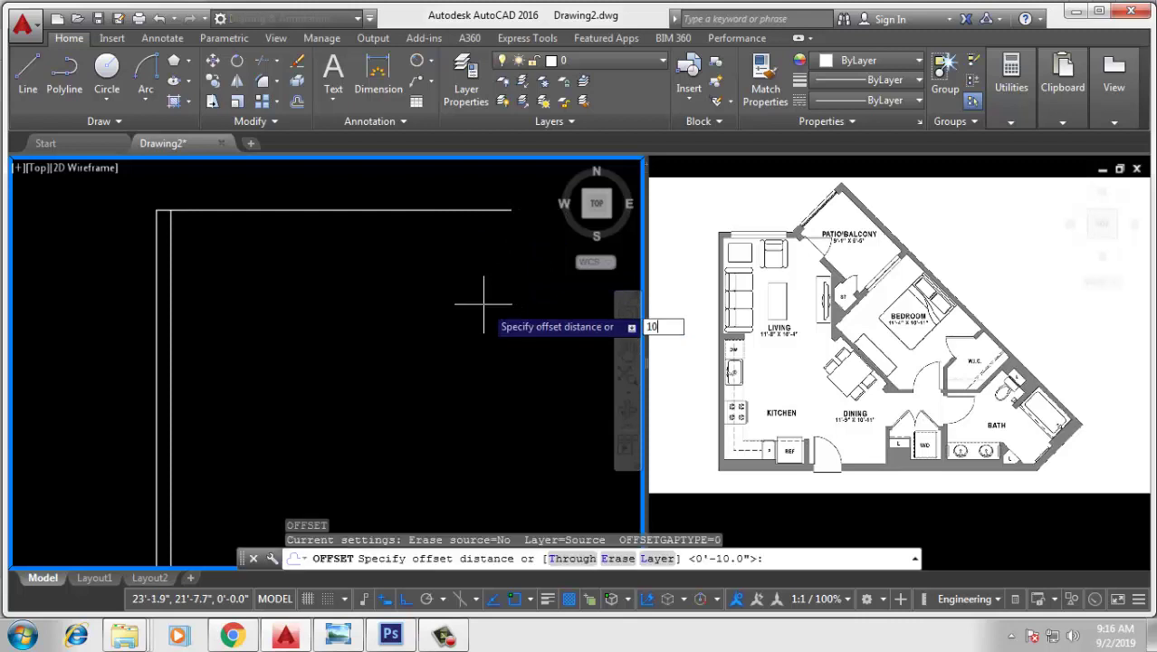
key("Return")
left_click(425, 210)
left_click(440, 285)
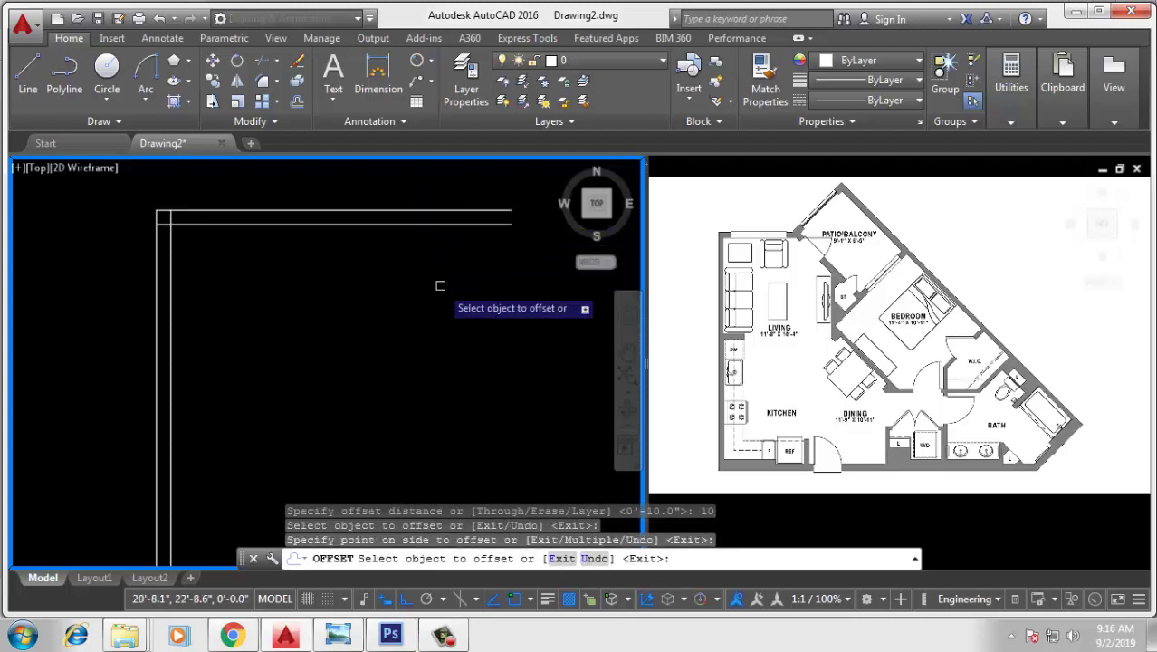
Step: Offset the inner vertical wall line 8 feet to the right as a guide line
key("Return")
key("Return")
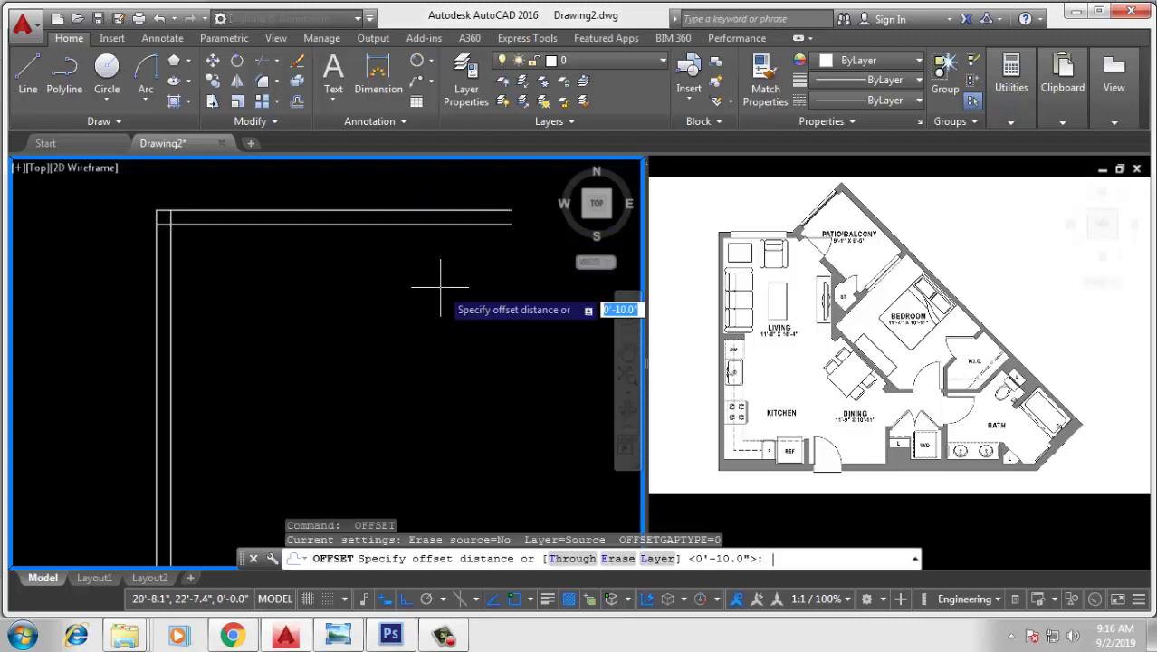
key("Escape")
type("o")
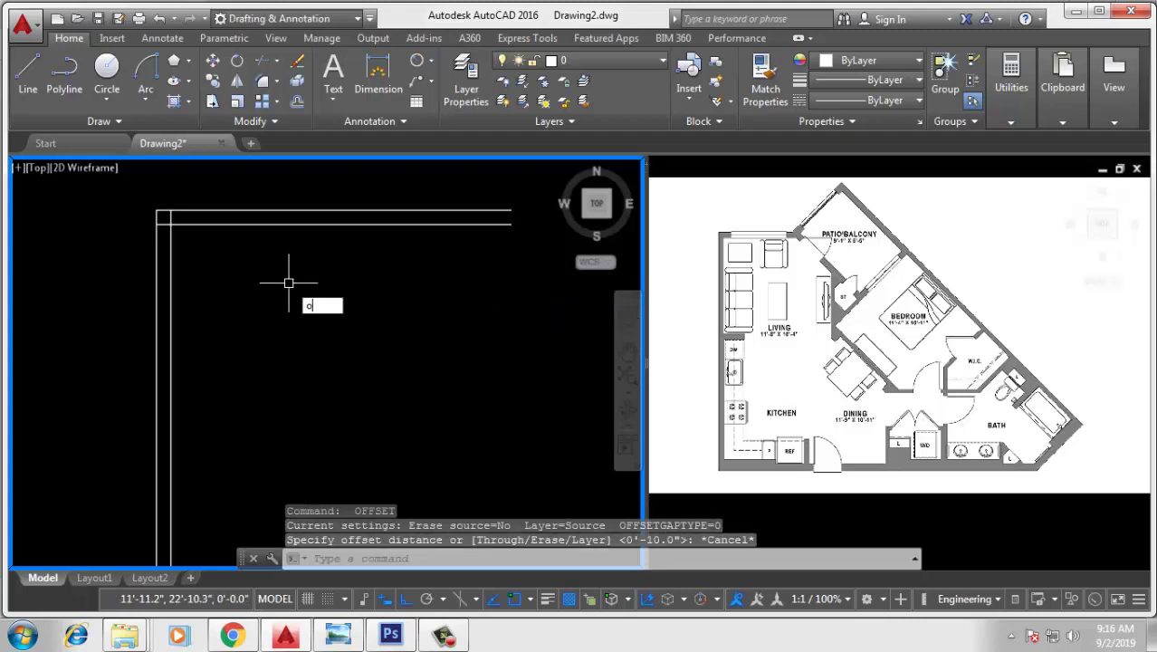
key("Return")
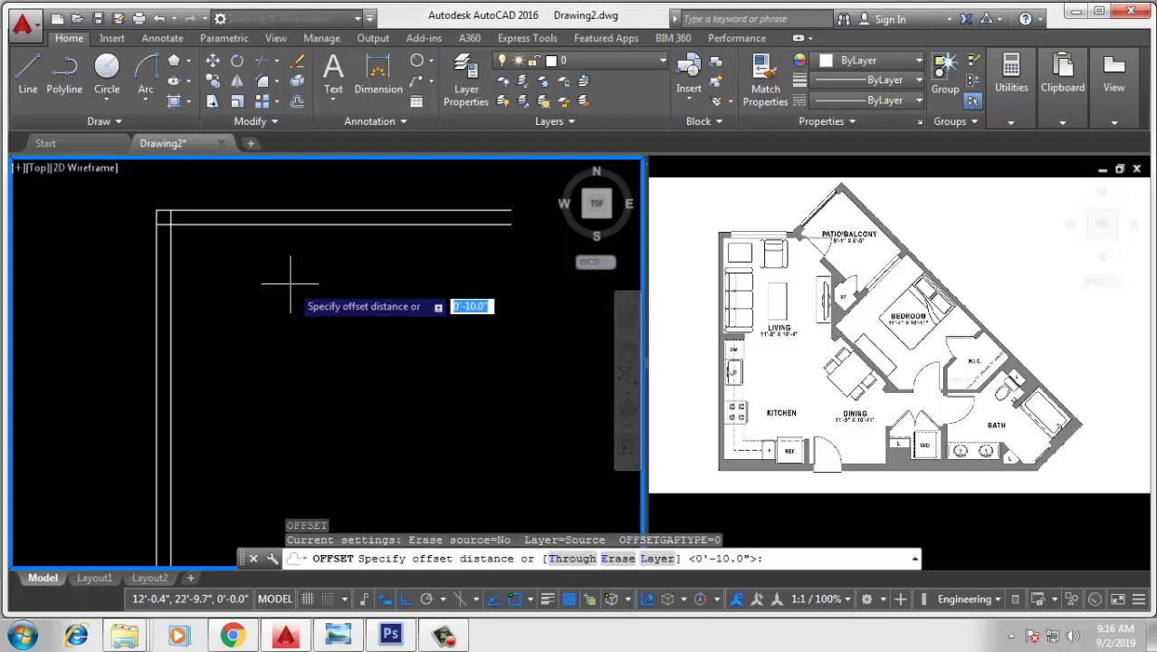
key("Return")
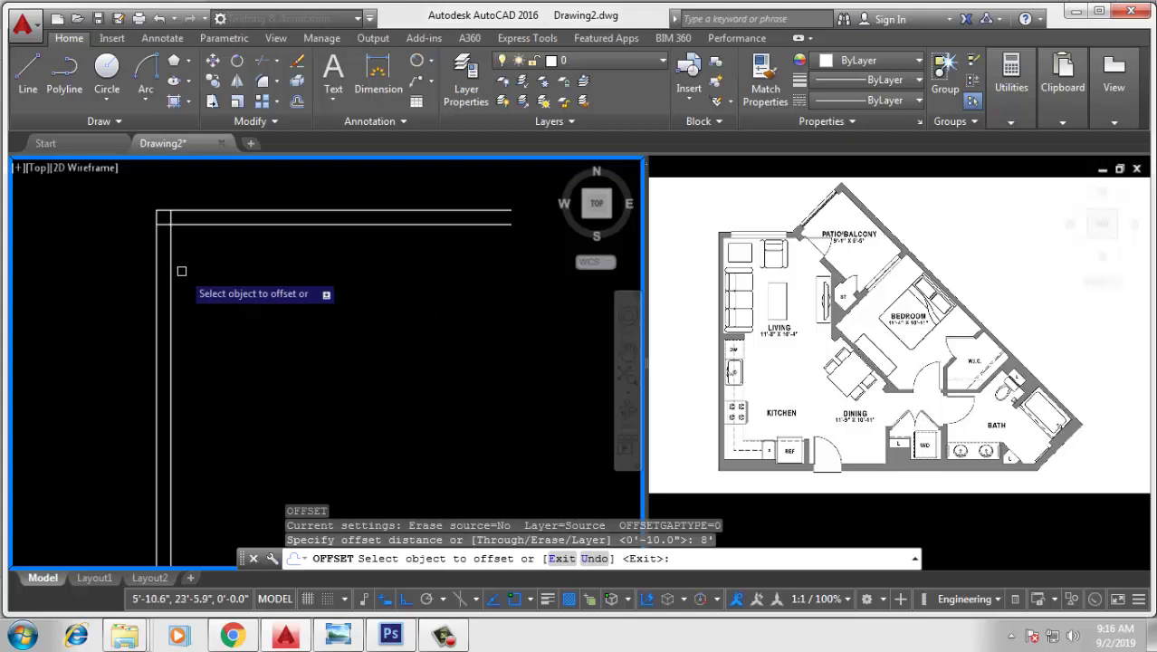
left_click(168, 260)
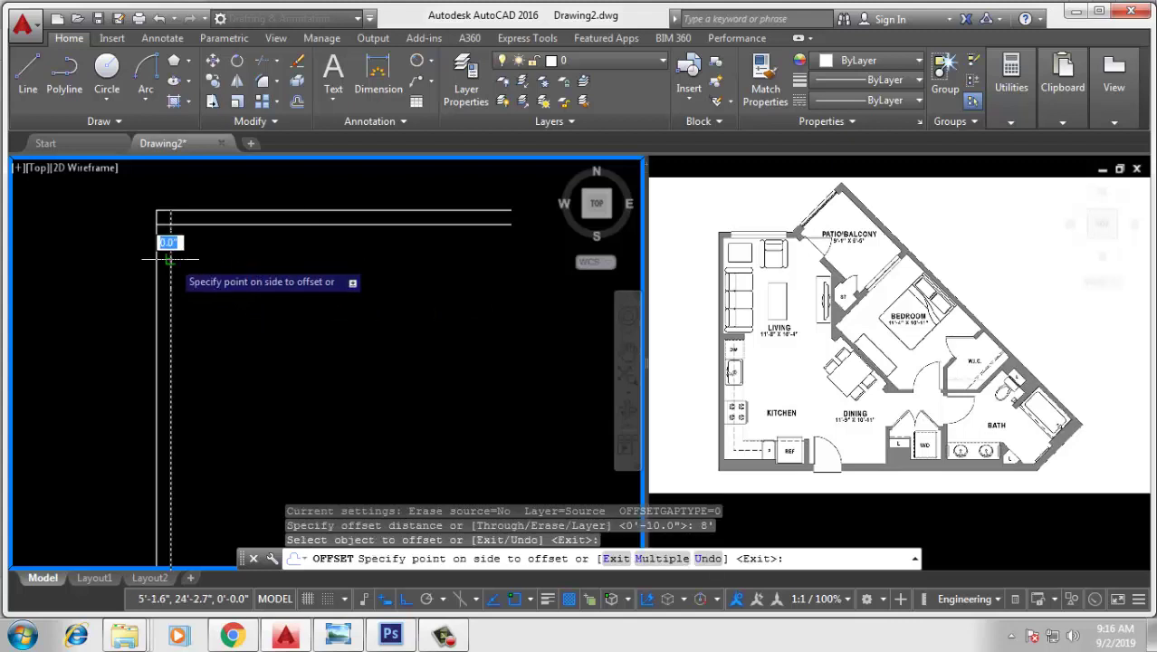
left_click(366, 291)
key("Return")
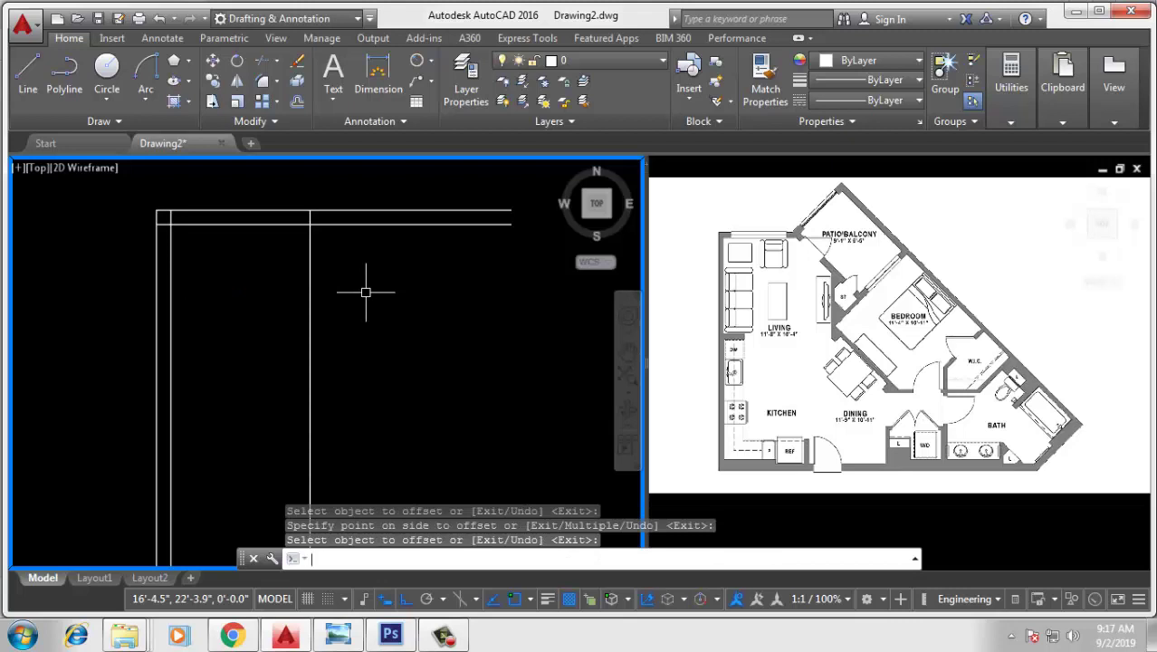
Step: Trim the guide line below the top wall and cut the top wall lines back to the 8-foot guide
key("Escape")
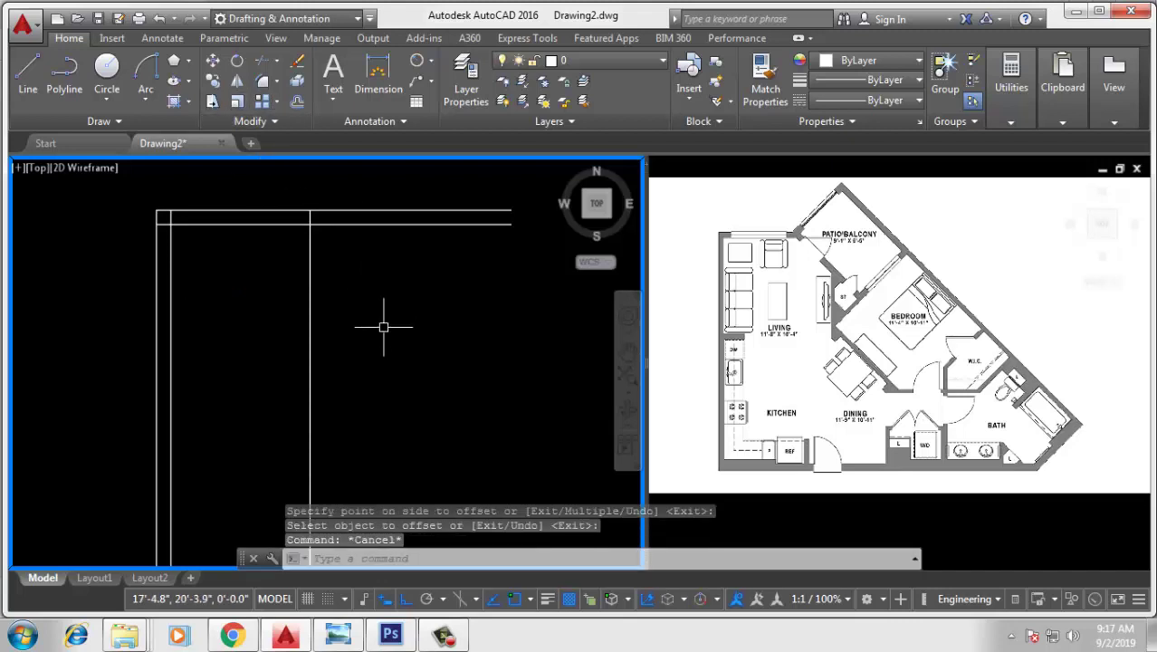
key("Return")
key("Return")
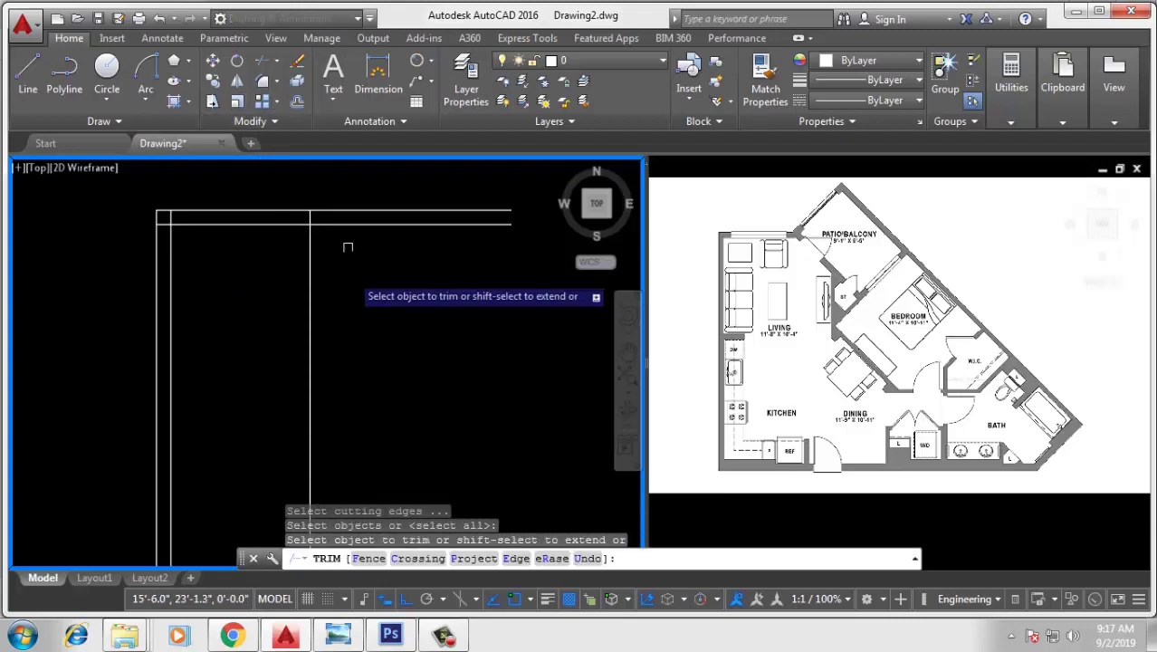
left_click_drag(343, 245, 271, 290)
left_click_drag(385, 204, 358, 258)
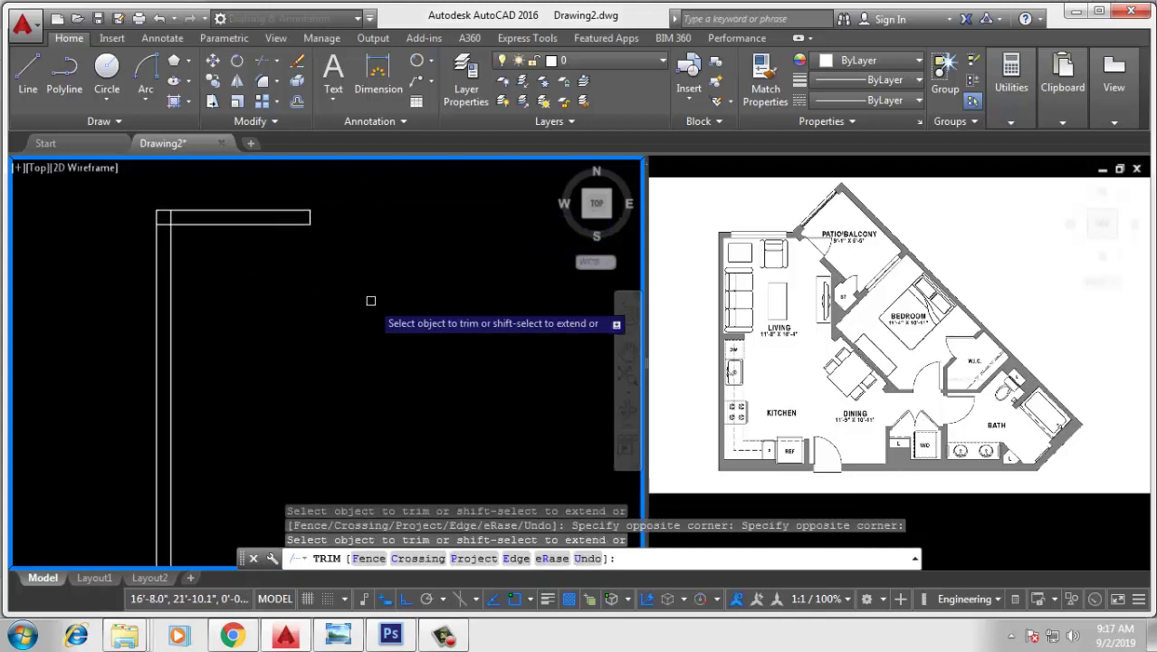
key("Escape")
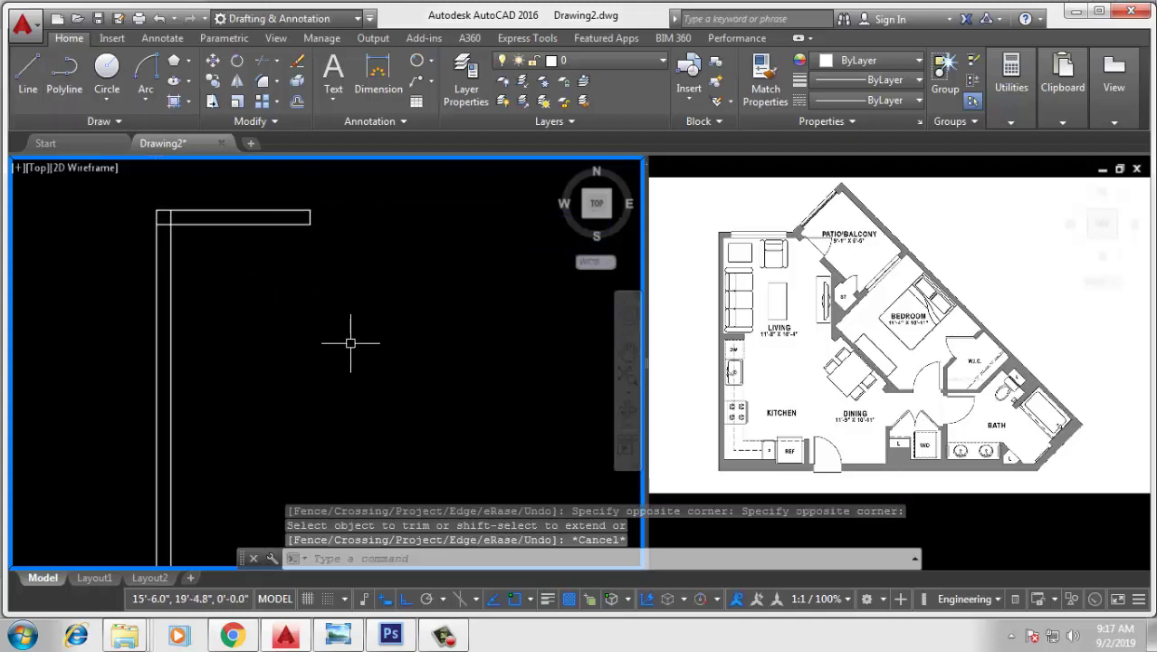
key("Return")
middle_click_drag(340, 241, 349, 324)
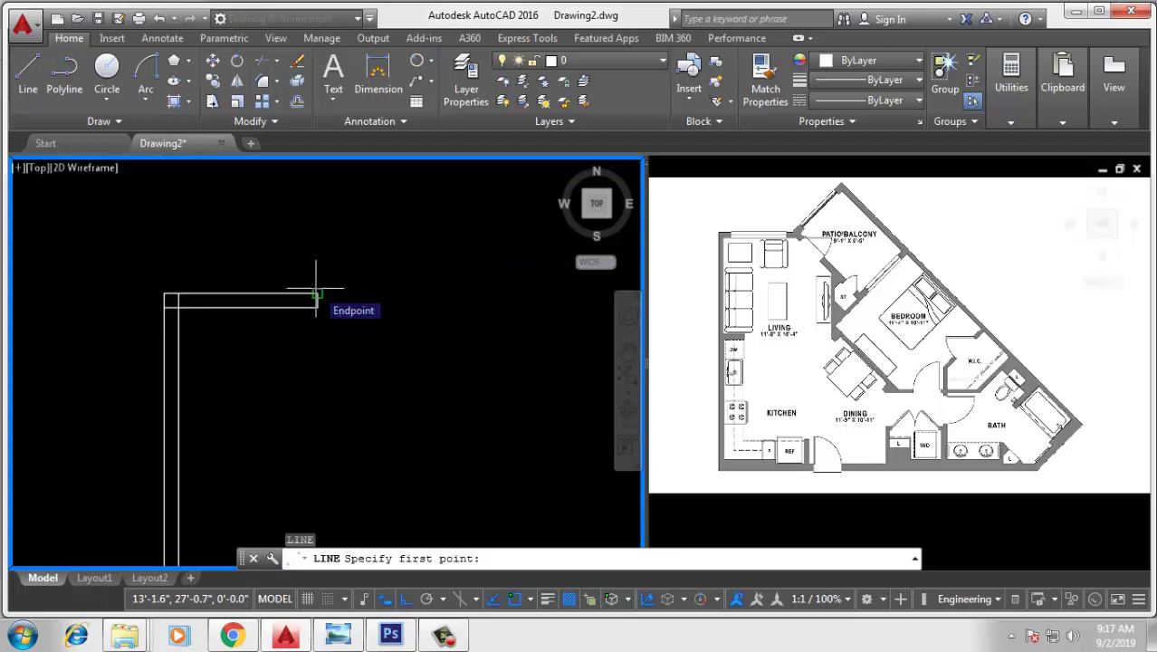
Step: With Ortho off, draw an 8-foot line at 45 degrees from the top wall's end
left_click(317, 307)
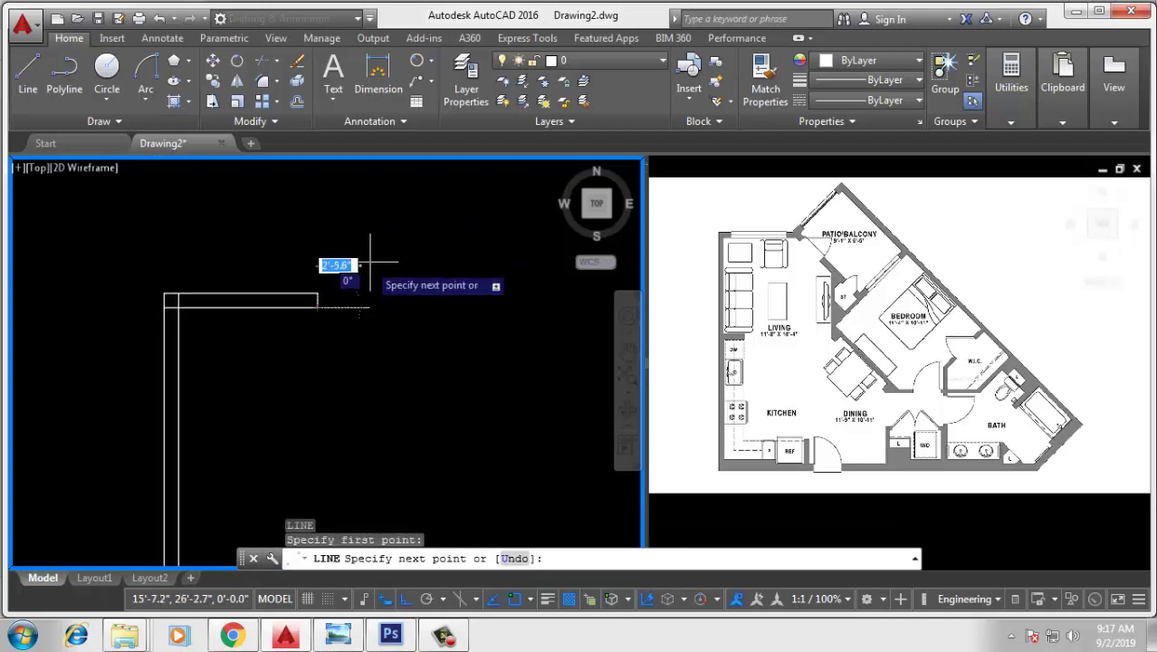
key("F8")
type("8'")
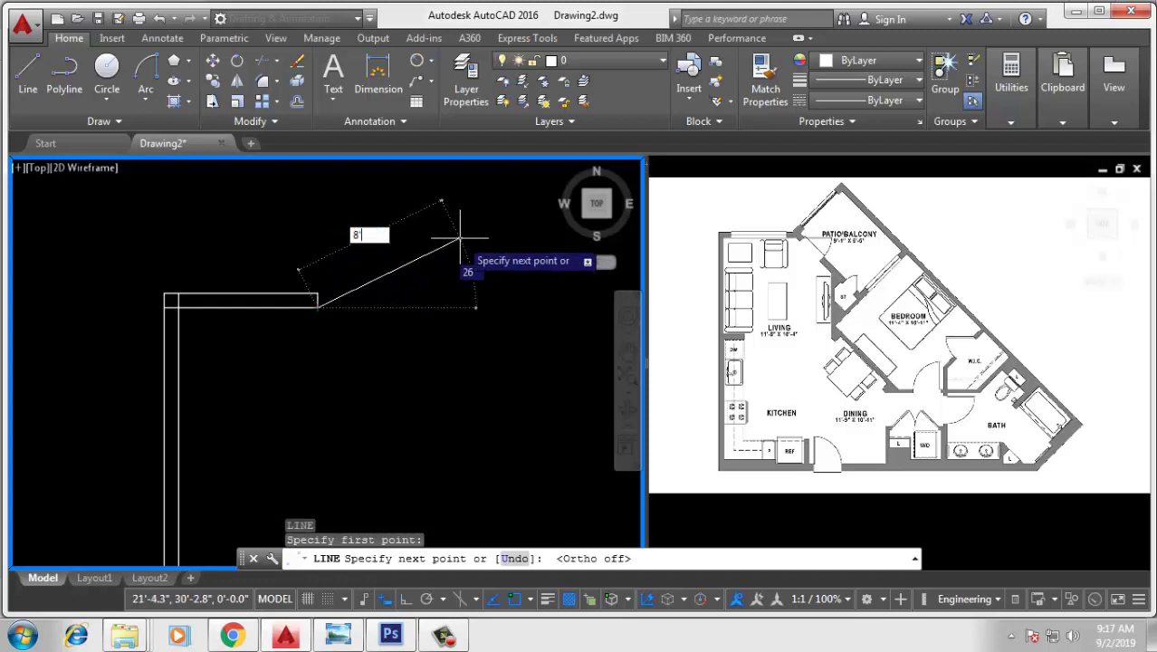
key("Tab")
type("45")
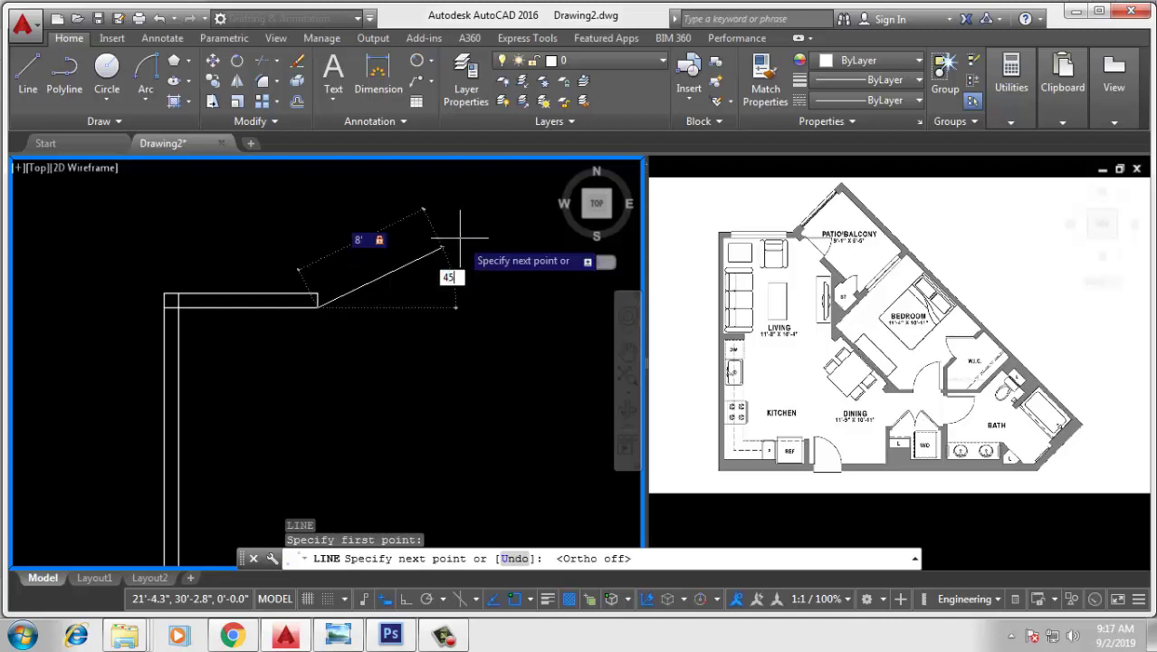
key("Return")
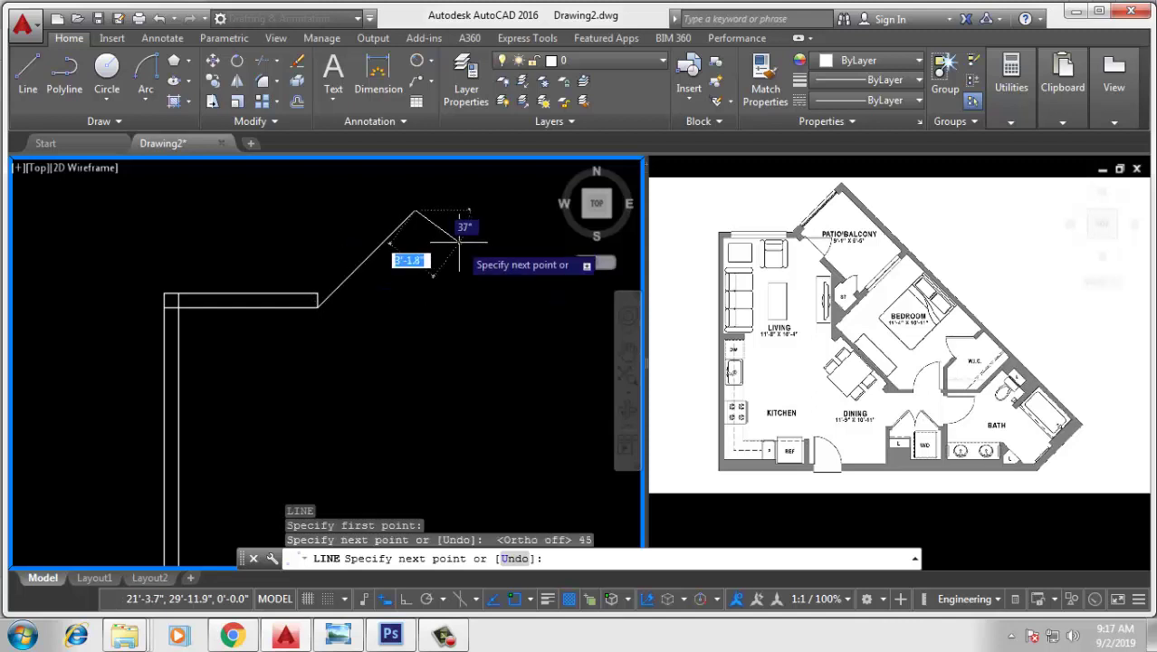
type("o")
key("Return")
type("10")
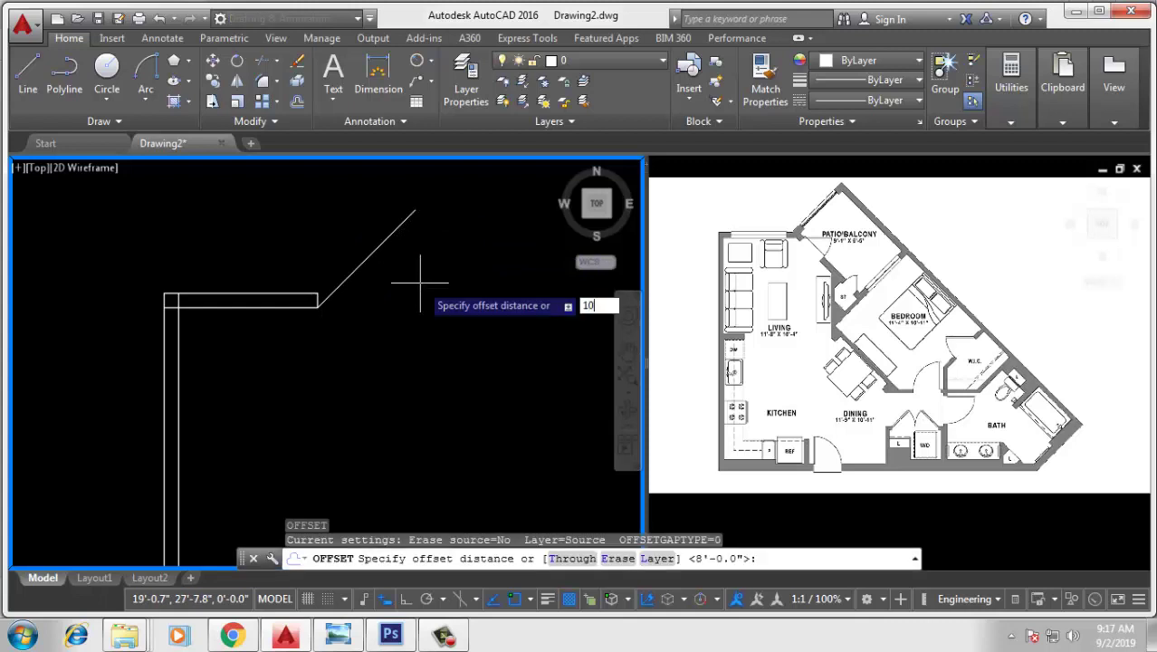
Step: Offset the diagonal line 10 inches to its upper-left side
key("Return")
left_click(375, 253)
left_click(348, 219)
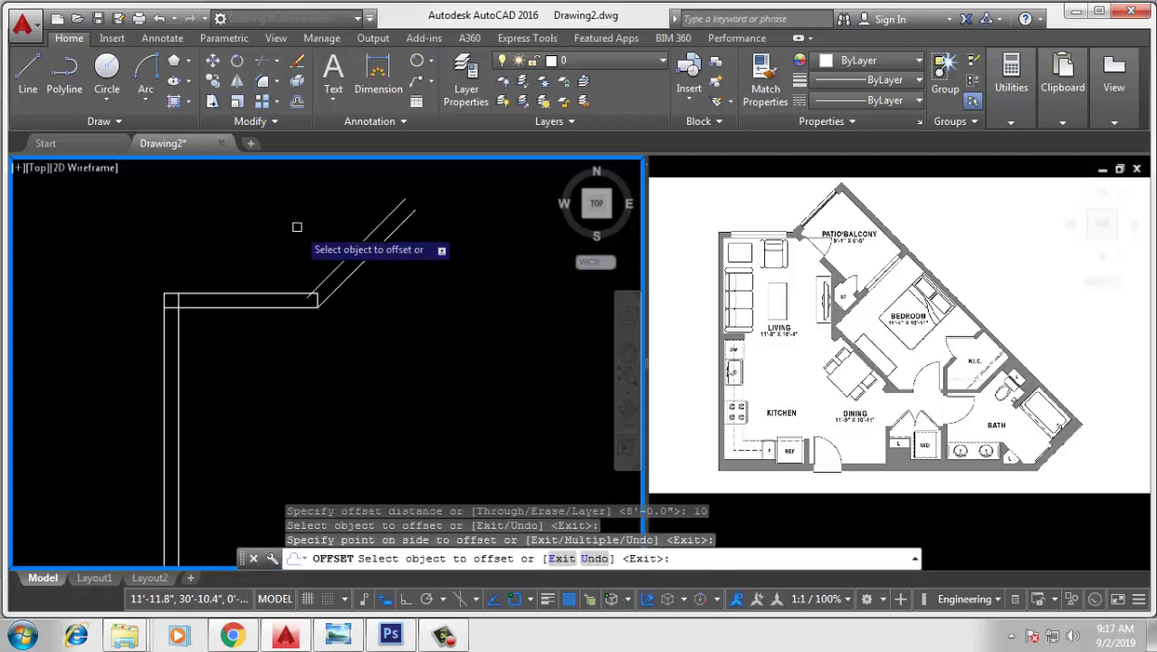
key("Escape")
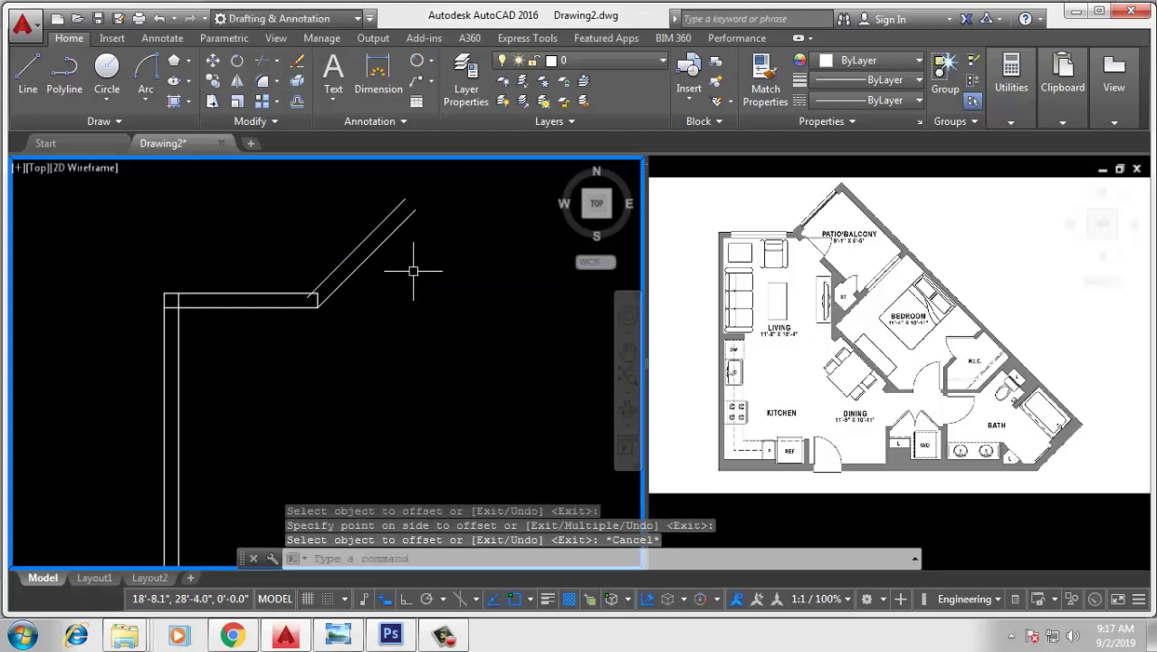
type("tr")
Step: Trim the top-line stub past the diagonal and delete the stray vertical end line
key("Return")
key("Return")
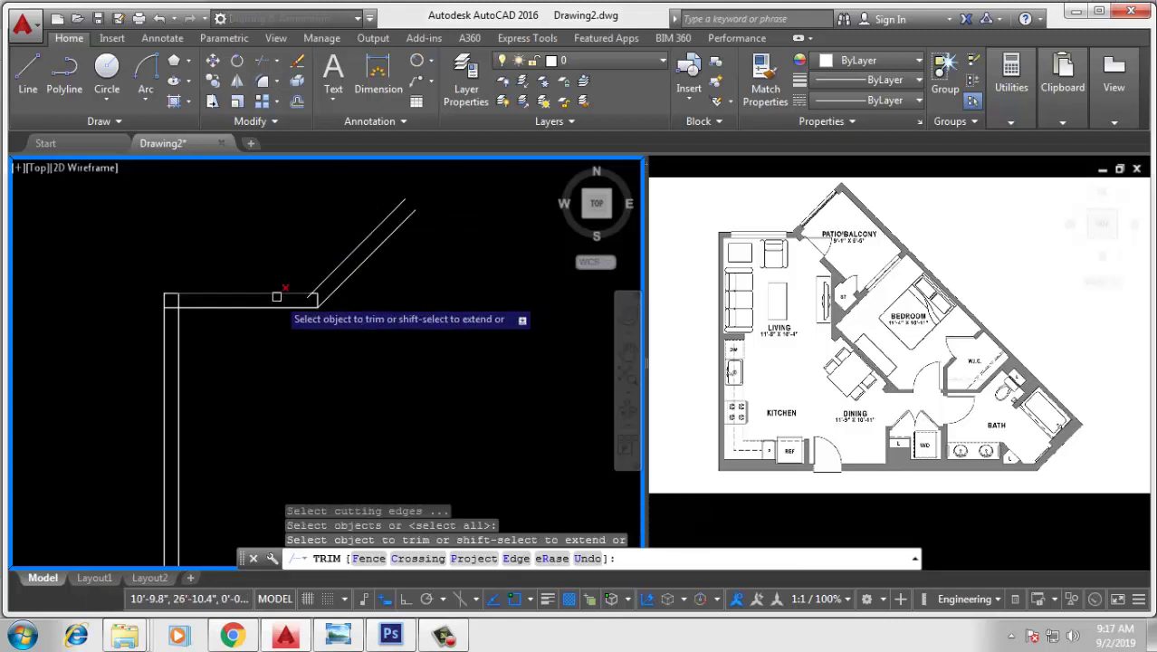
scroll(339, 292, "up", 4)
scroll(354, 288, "up", 2)
left_click(376, 284)
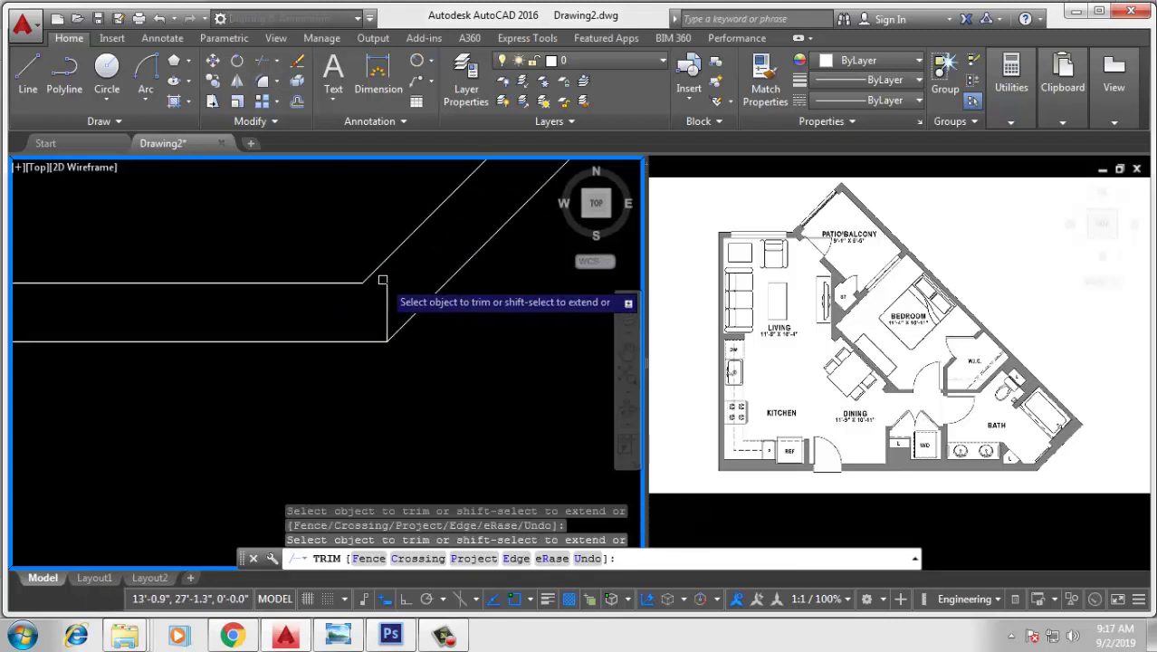
left_click(386, 308)
key("Return")
left_click(386, 311)
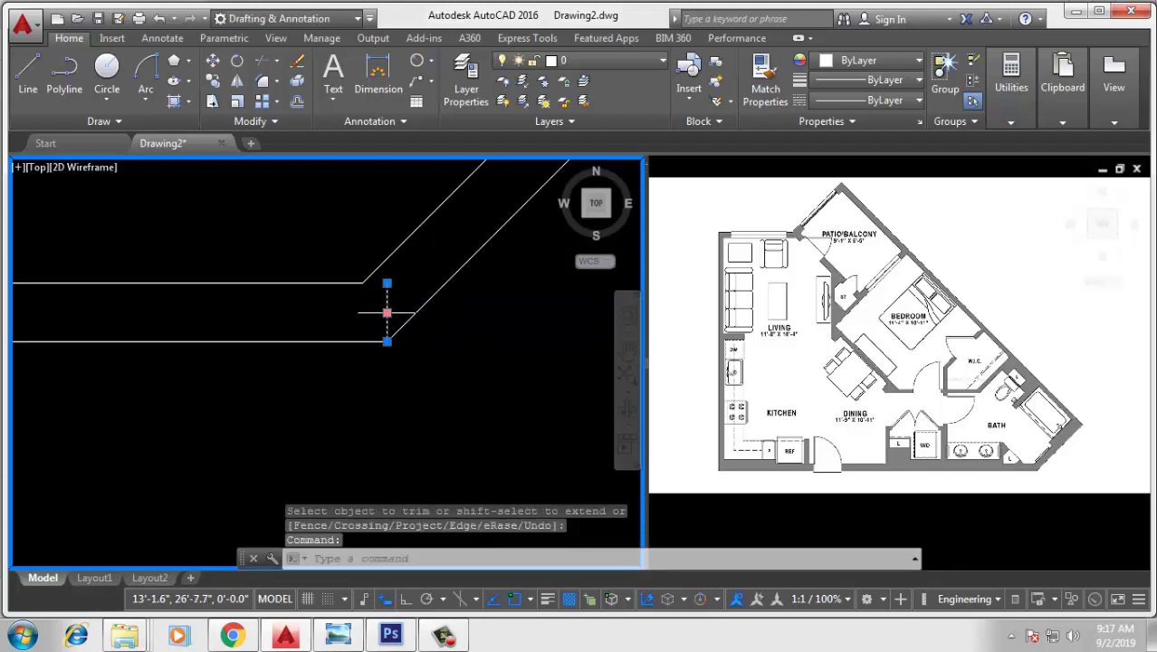
key("Delete")
scroll(382, 323, "down", 4)
scroll(395, 369, "down", 3)
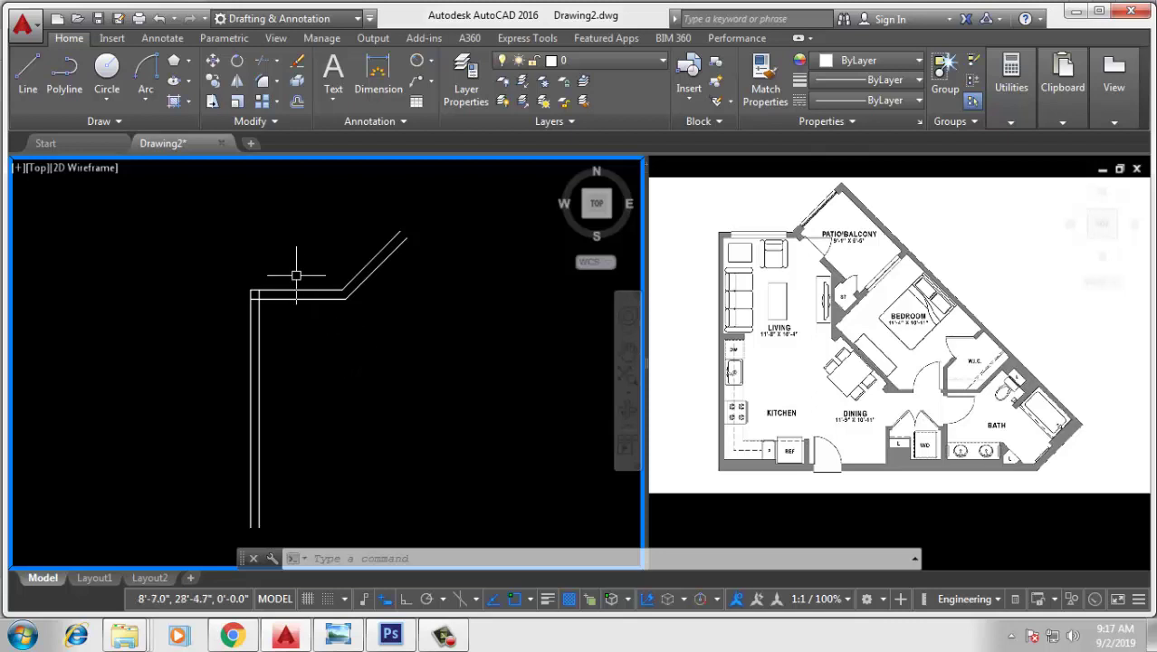
type("MU")
Step: Mirror both diagonal wall lines across a horizontal axis through the corner, keeping the originals
key("Escape")
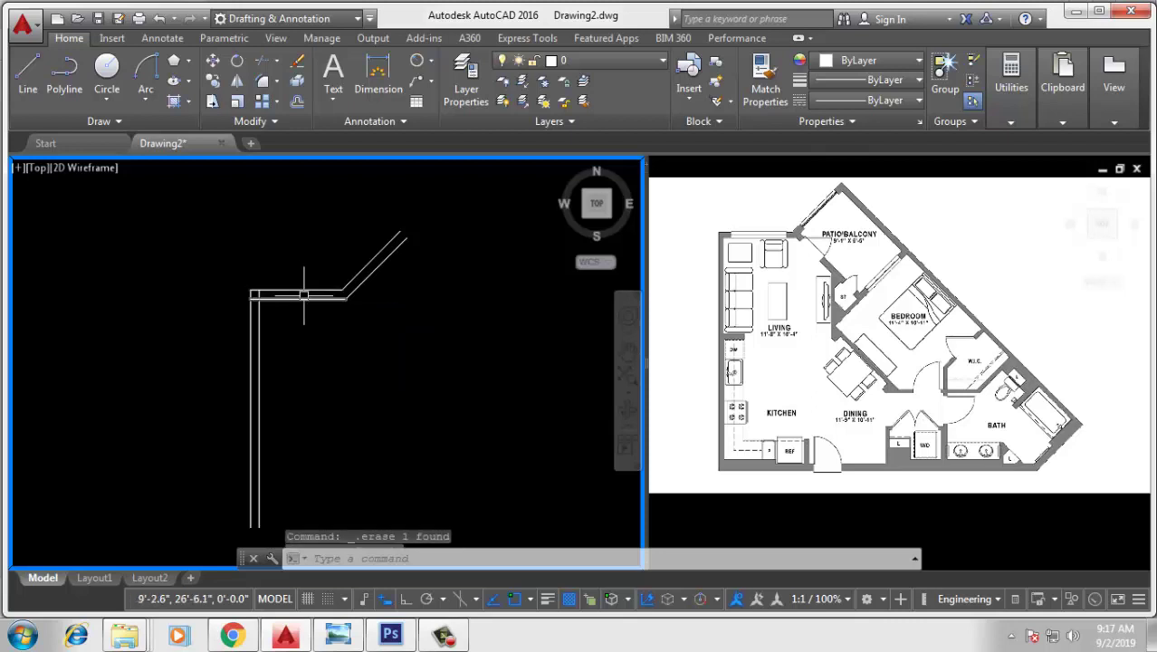
type("mi")
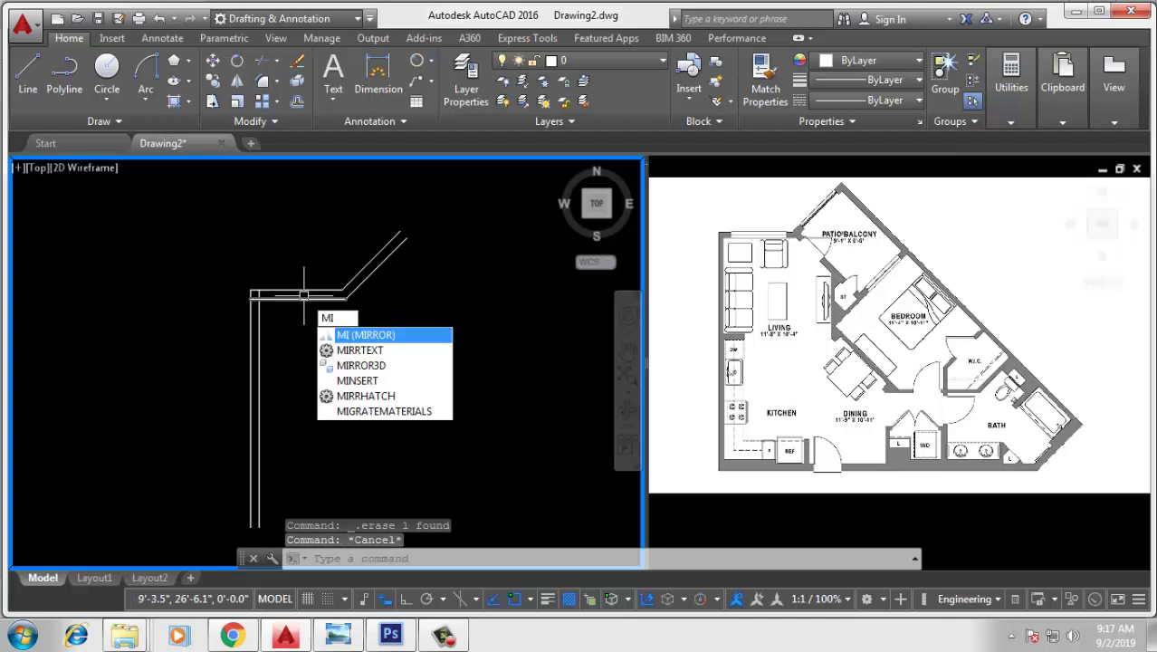
key("Return")
left_click(525, 299)
left_click(371, 222)
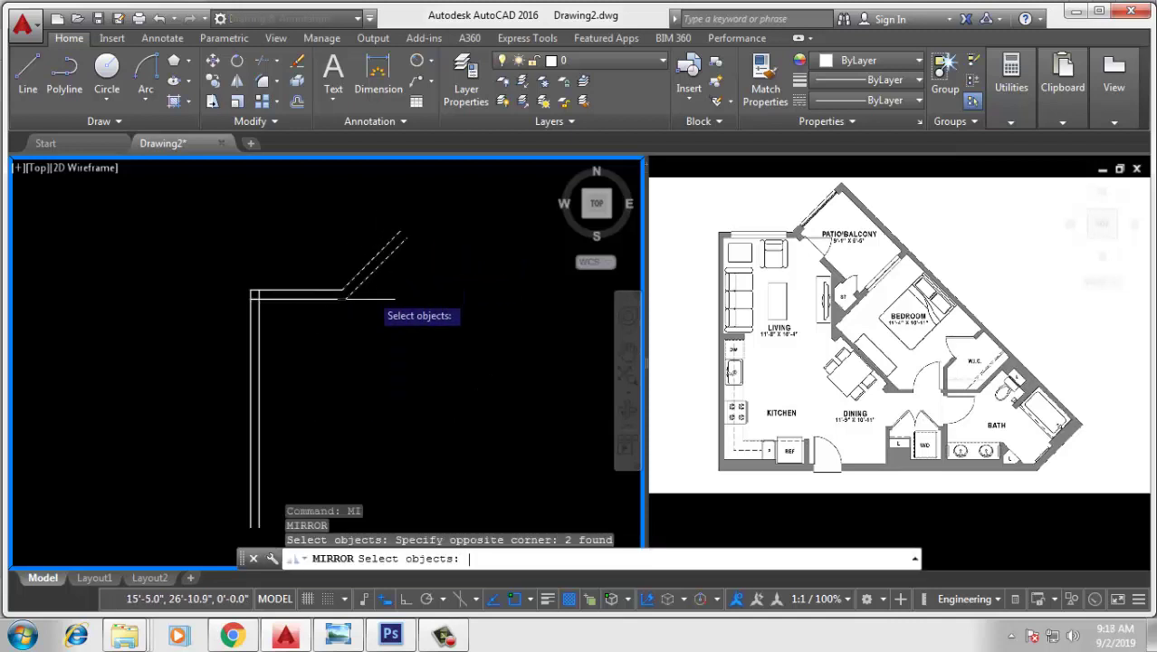
key("Return")
left_click(344, 297)
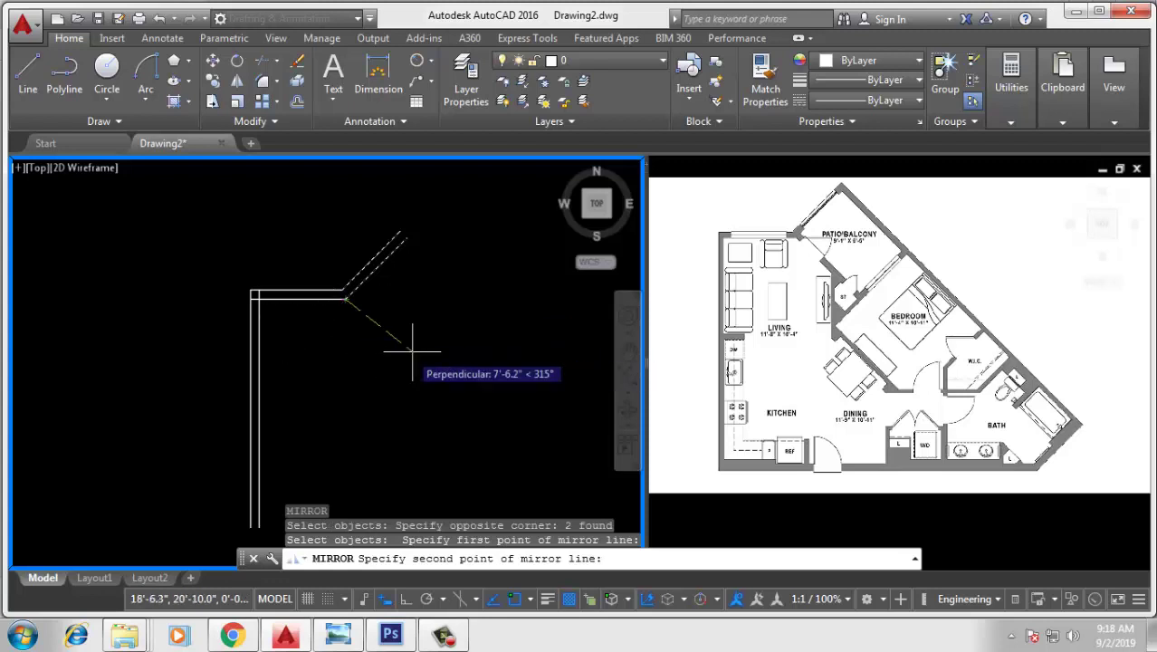
key("F8")
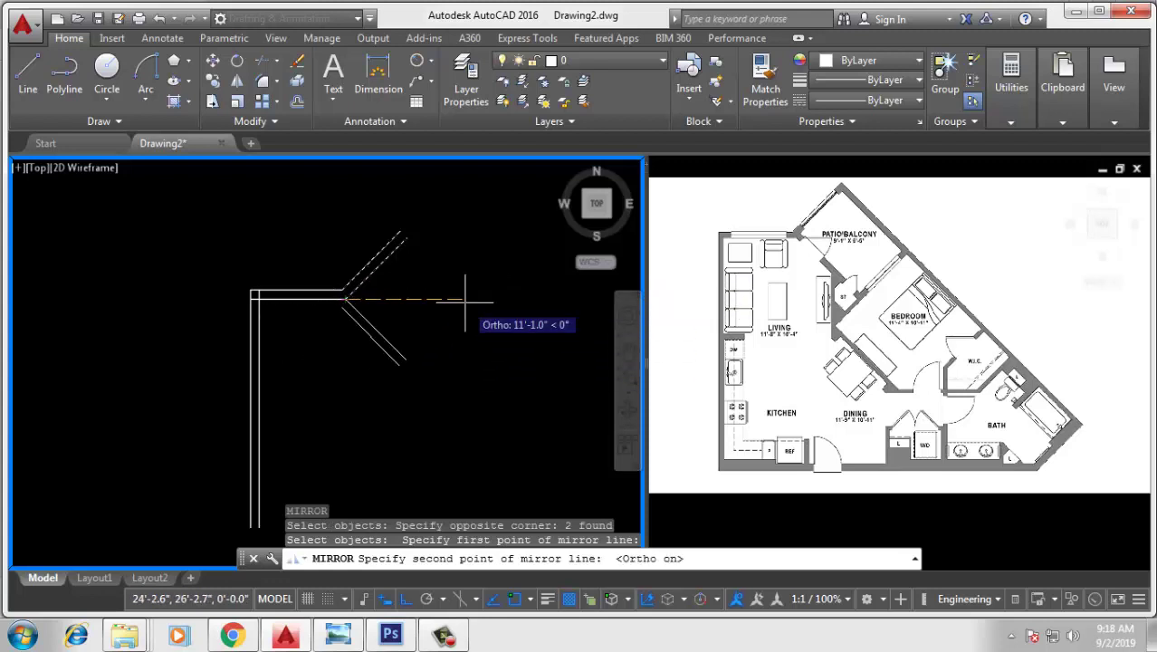
left_click(465, 299)
key("Return")
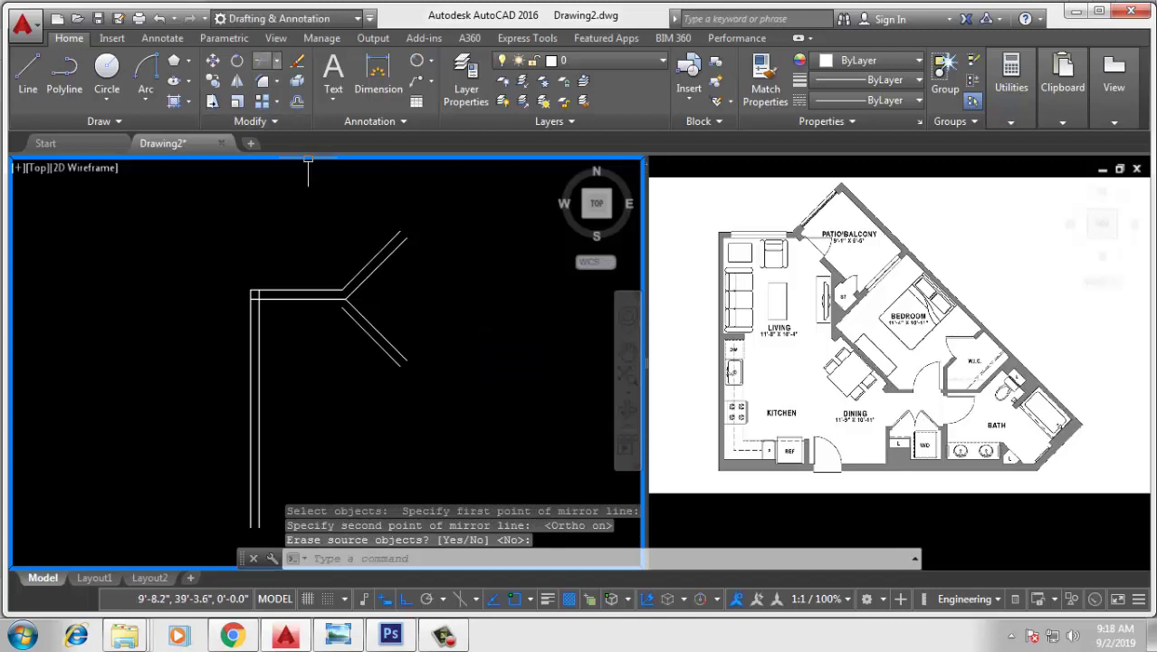
left_click(261, 61)
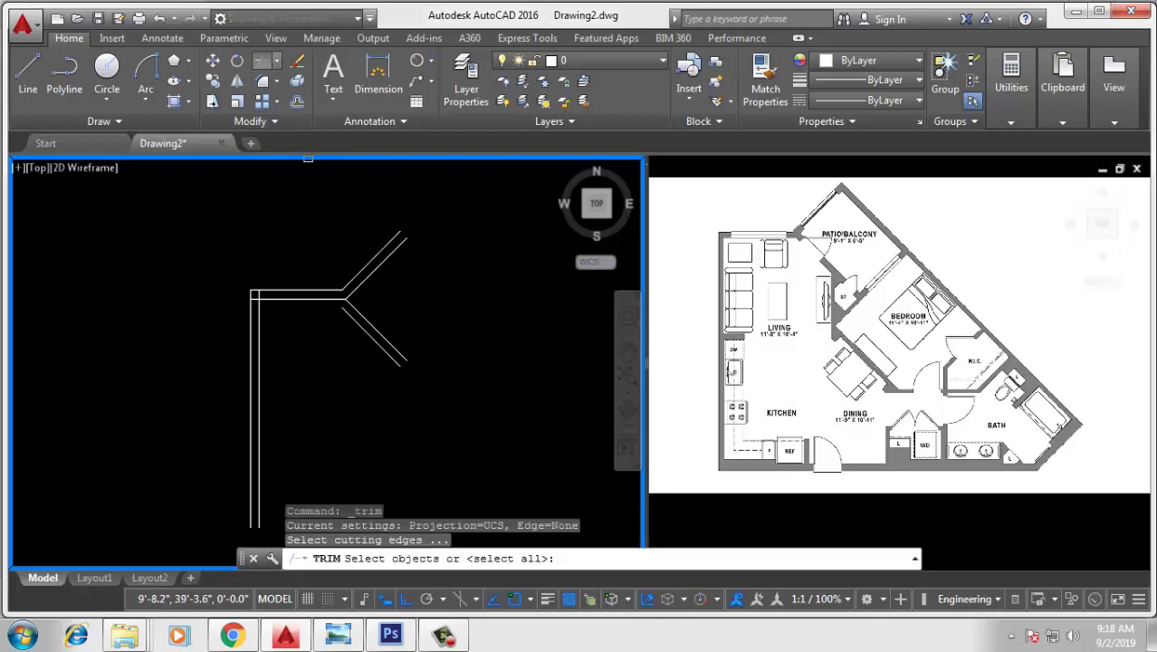
left_click(276, 61)
left_click(288, 122)
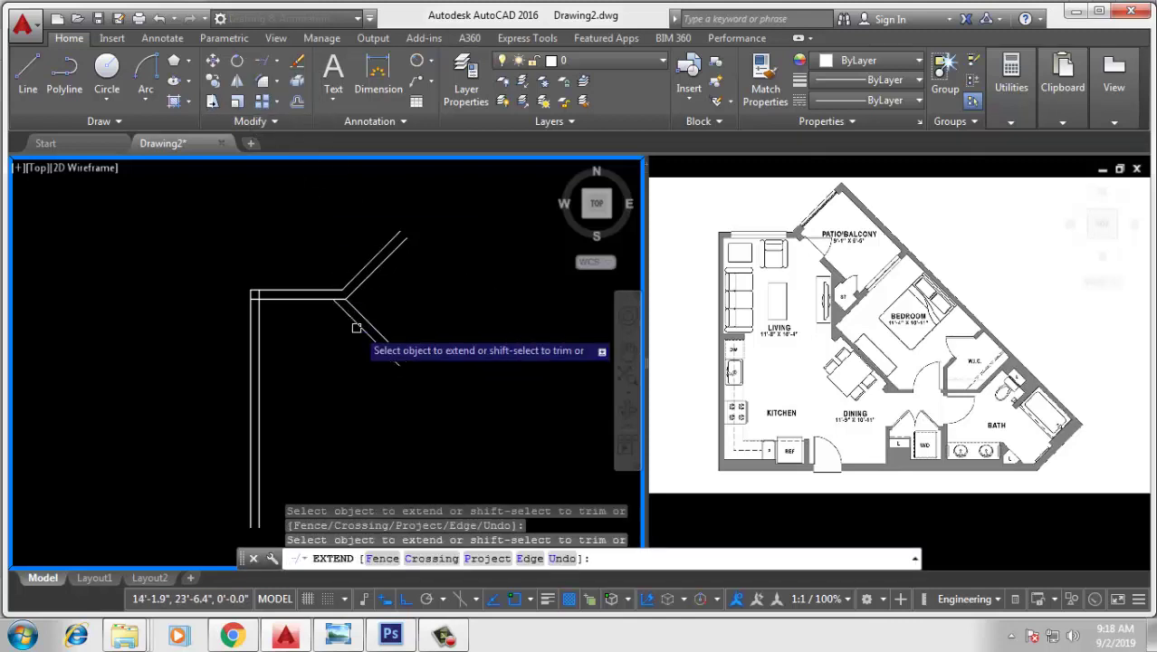
Step: Try trimming at the wall junction using all lines as cutting edges
left_click(276, 61)
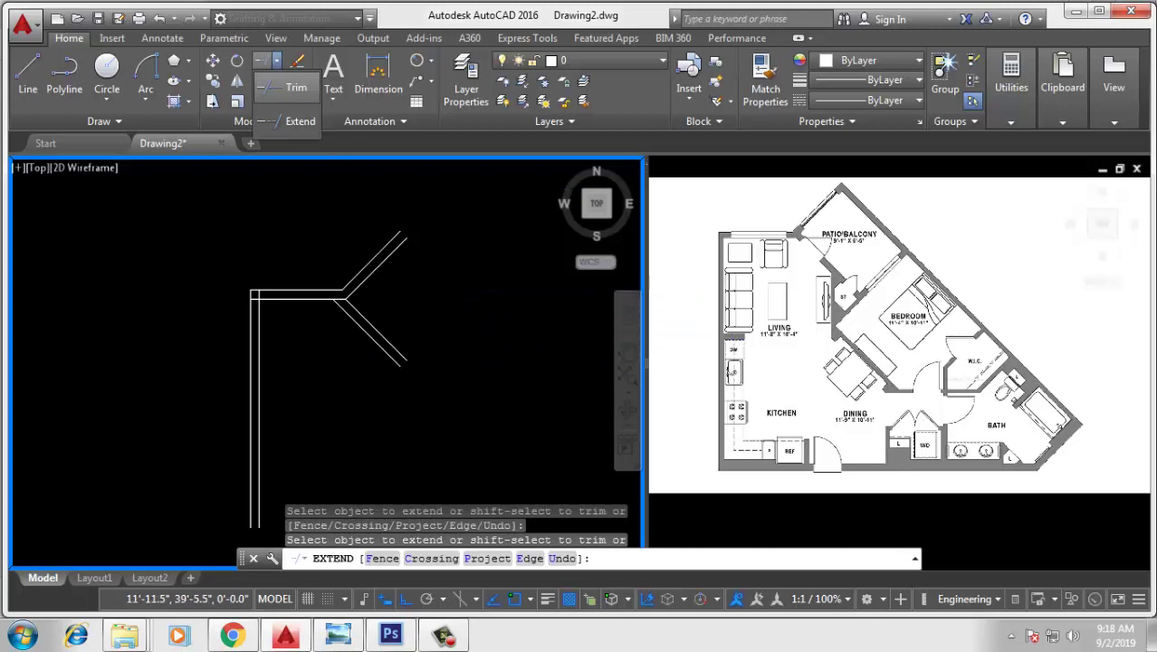
left_click(288, 94)
key("Return")
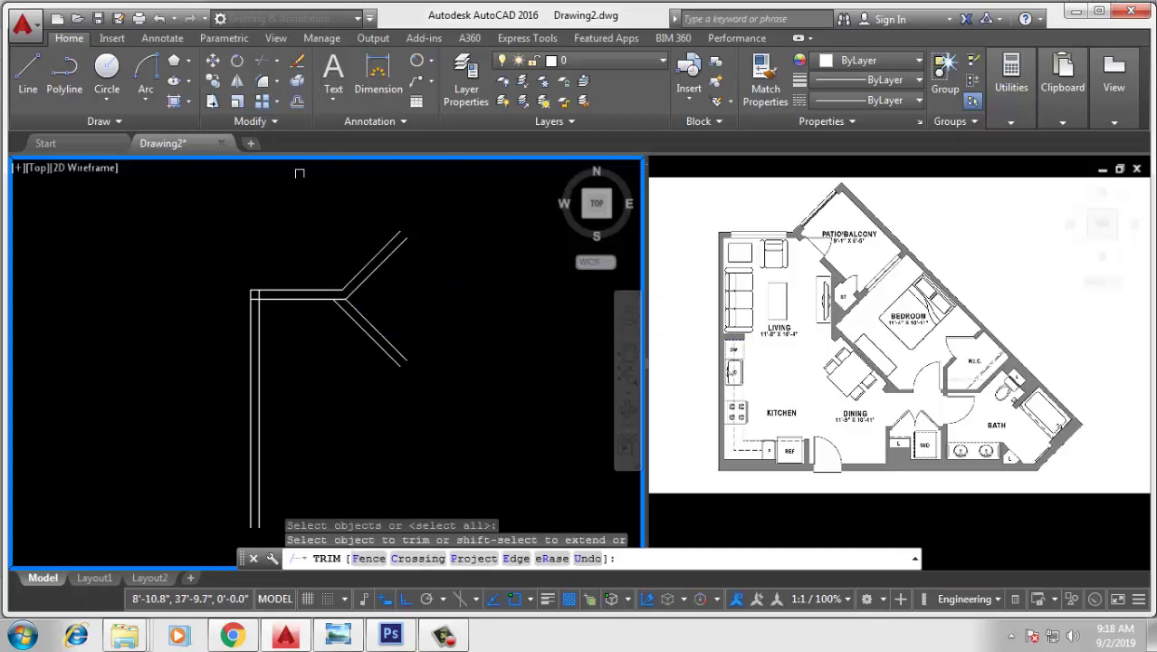
scroll(344, 264, "up", 2)
left_click(343, 317)
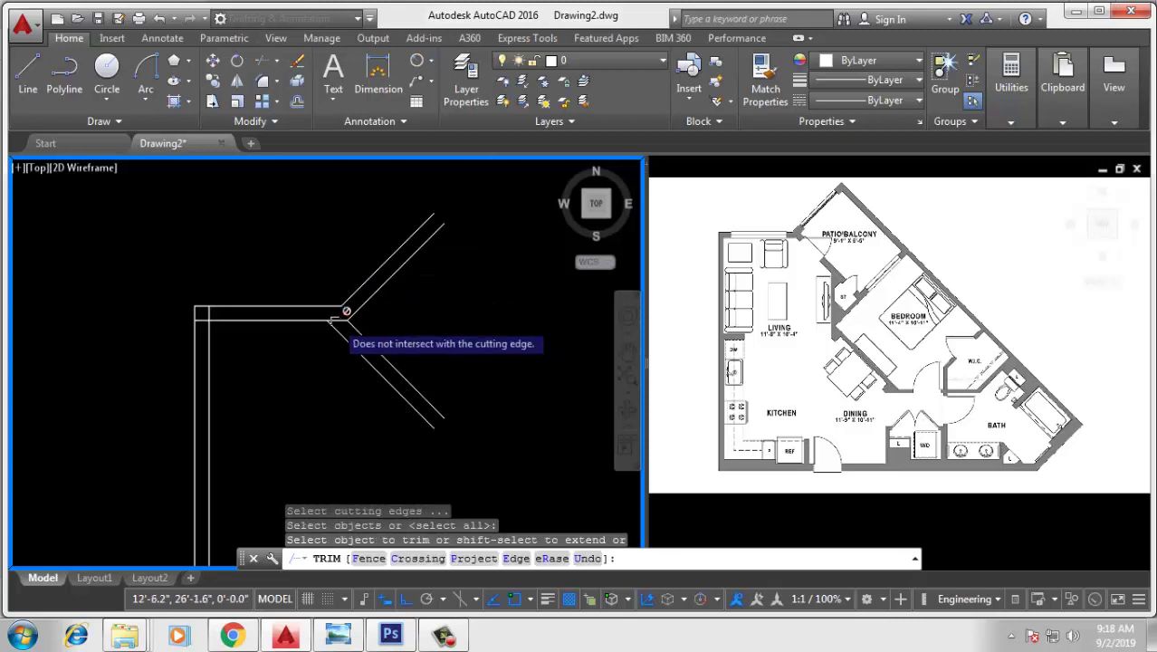
key("Return")
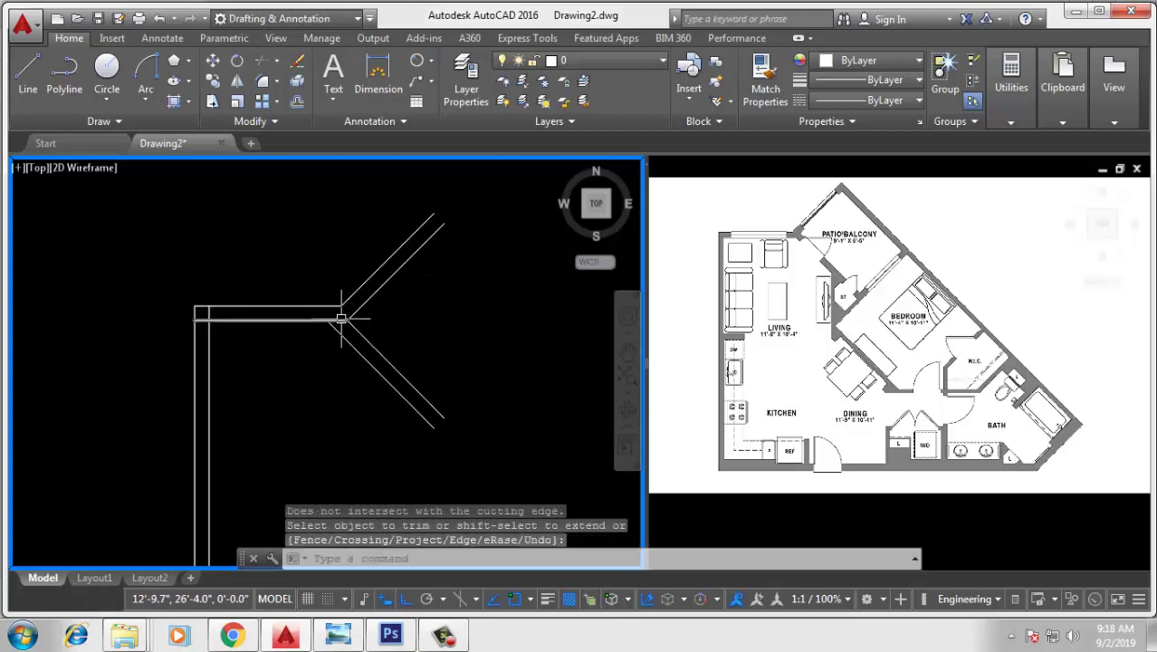
left_click(342, 319)
scroll(330, 321, "up", 2)
scroll(325, 307, "up", 2)
scroll(310, 234, "up", 1)
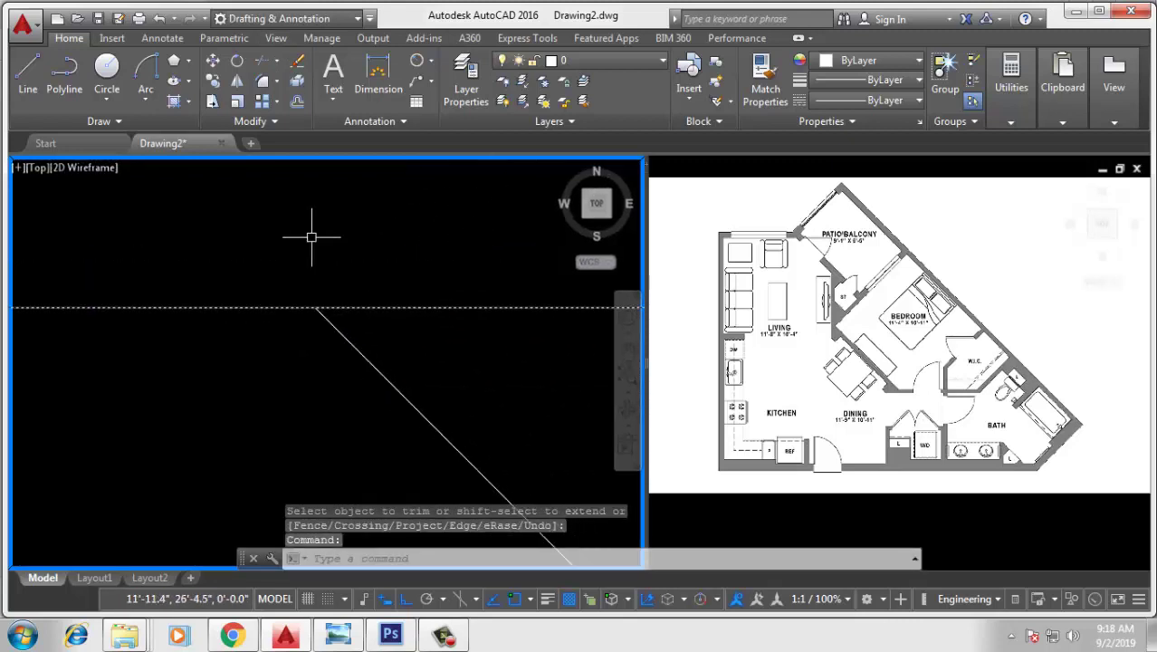
scroll(260, 308, "down", 3)
scroll(260, 308, "down", 4)
key("Escape")
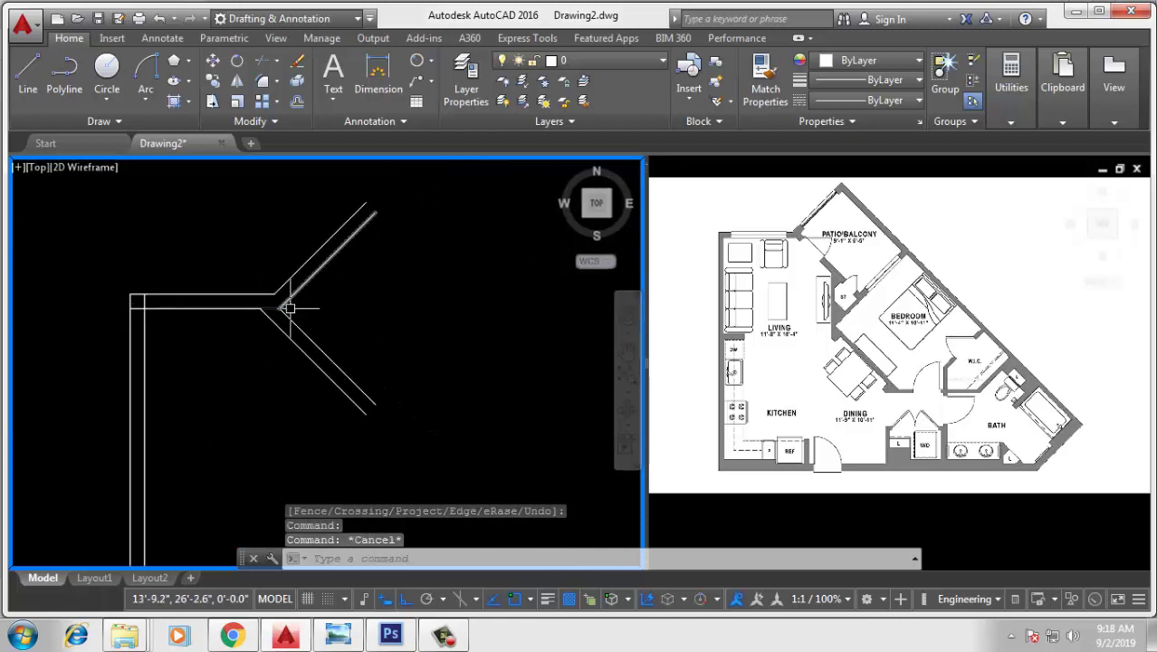
Step: Extend the lower diagonal line to meet the horizontal wall
left_click(277, 61)
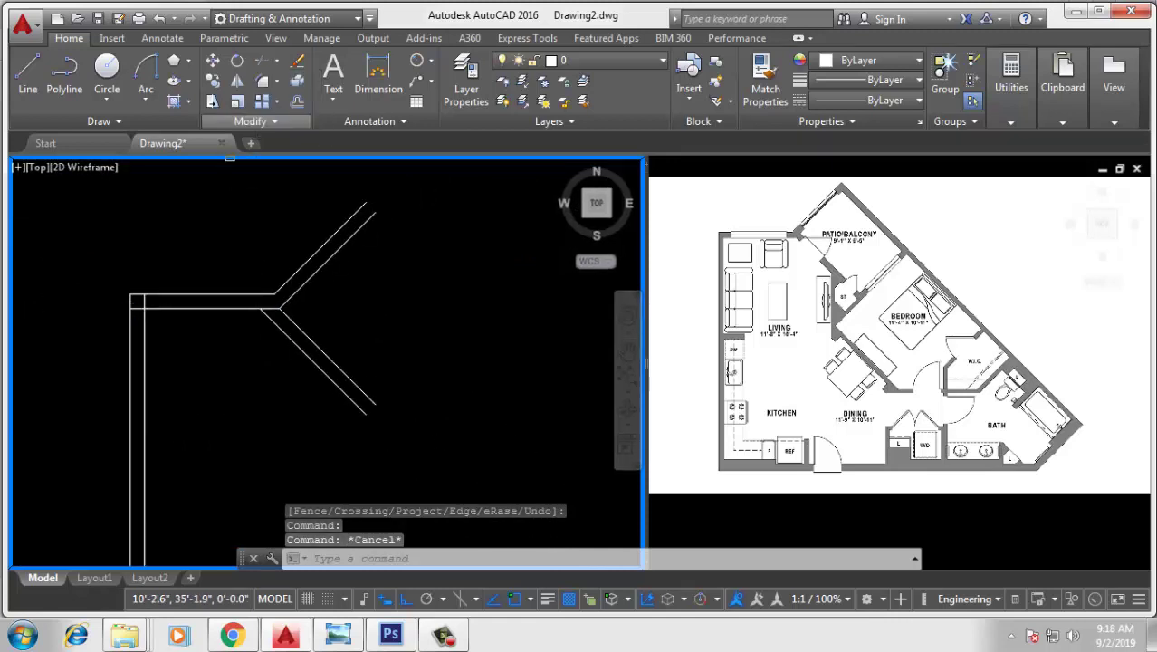
left_click(292, 83)
left_click(271, 323)
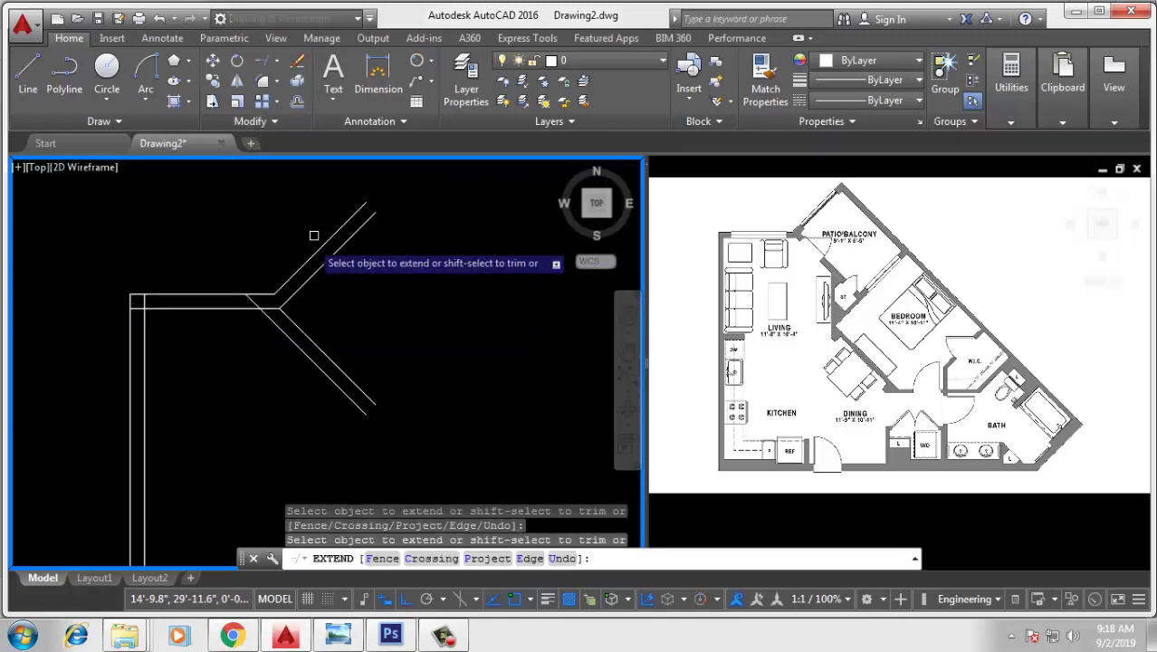
key("Escape")
key("Escape")
Step: Trim away the short diagonal stub between the horizontal wall lines
type("r")
key("Escape")
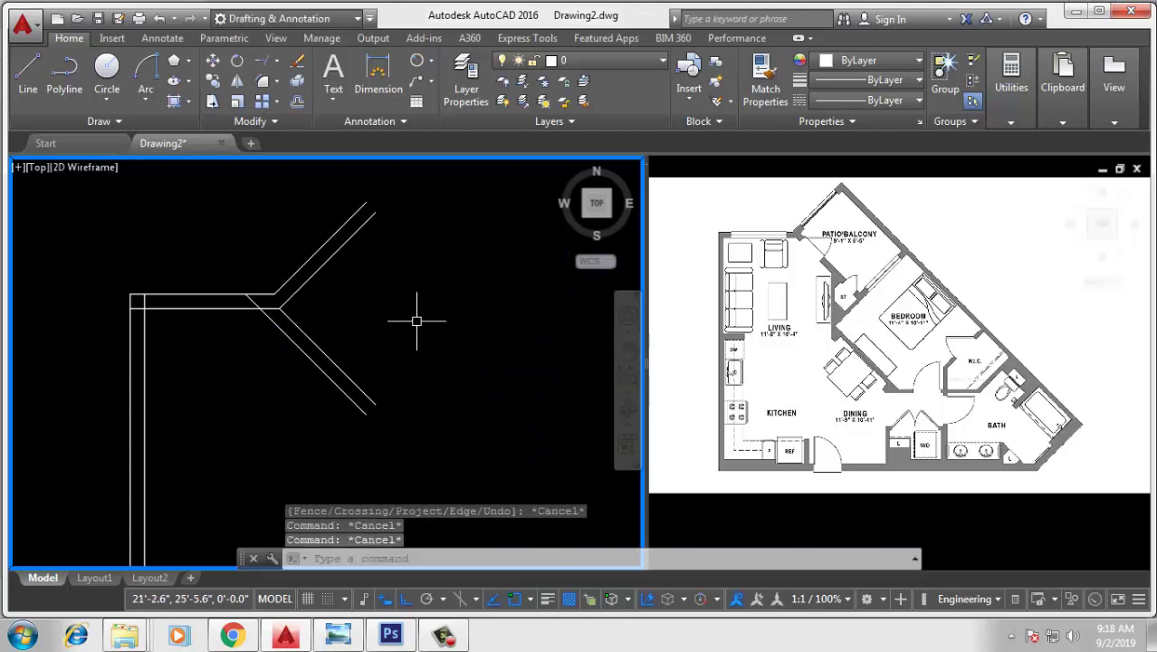
key("Escape")
type("tr")
key("Return")
key("Return")
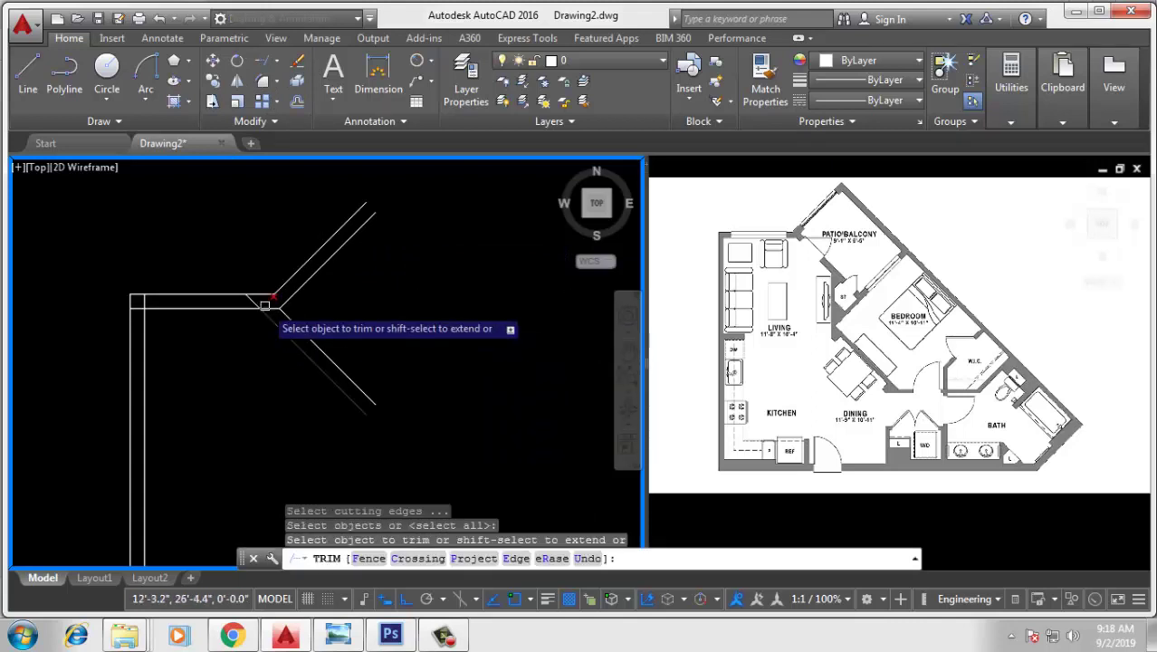
scroll(251, 301, "up", 2)
left_click(248, 297)
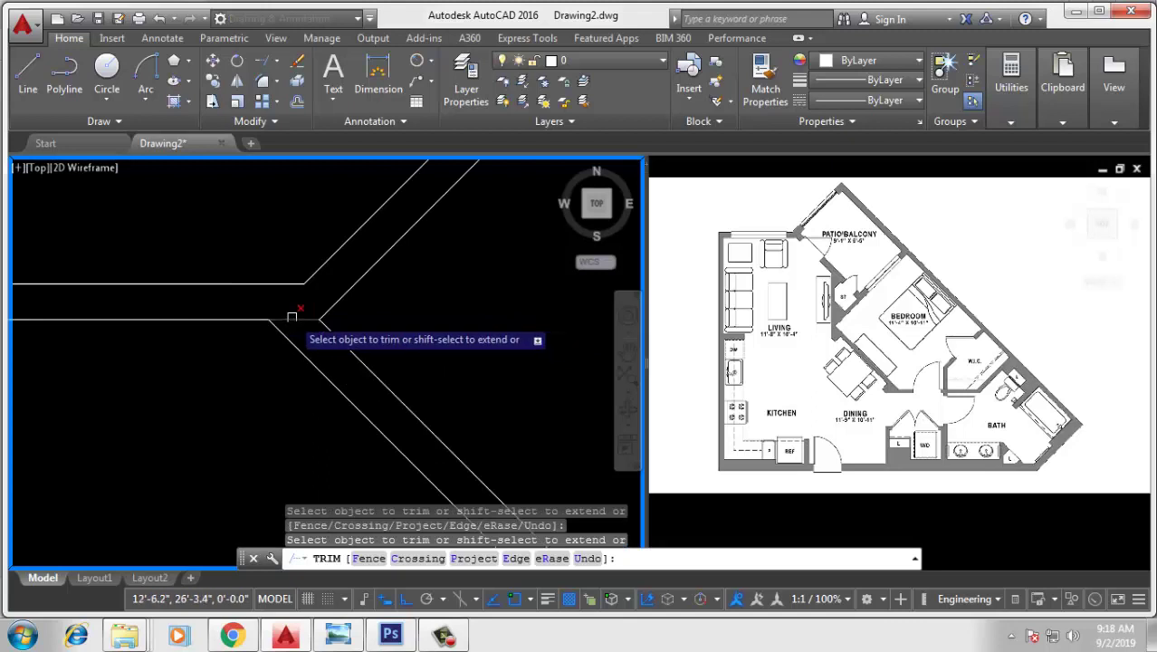
scroll(392, 309, "down", 3)
middle_click_drag(392, 308, 379, 309)
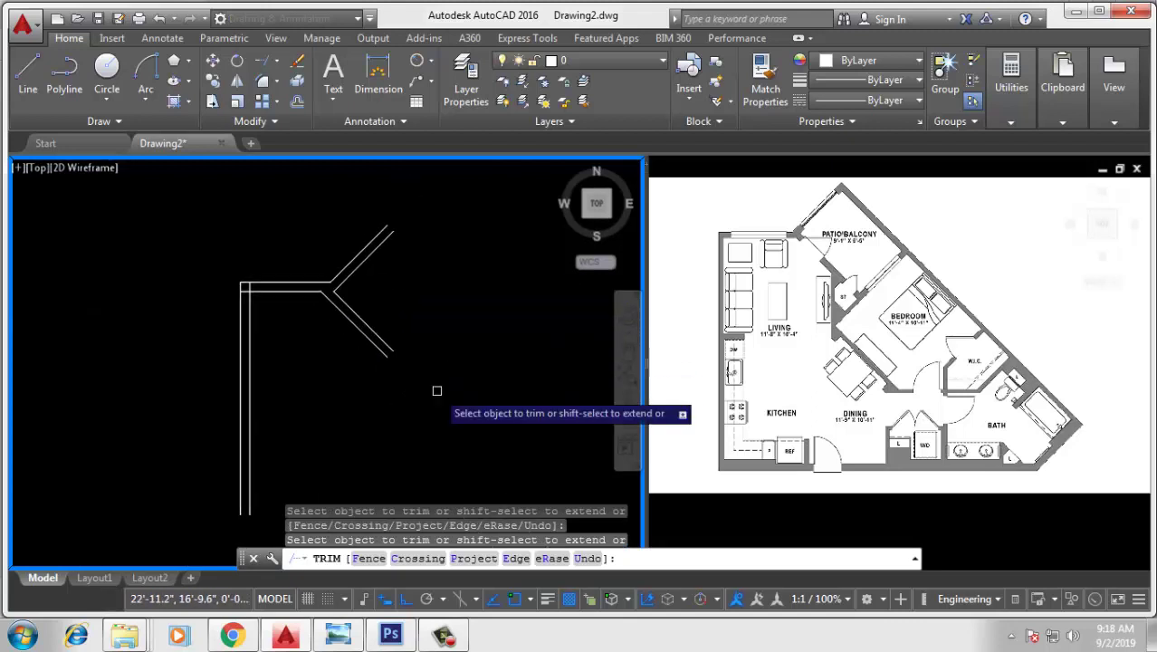
key("Escape")
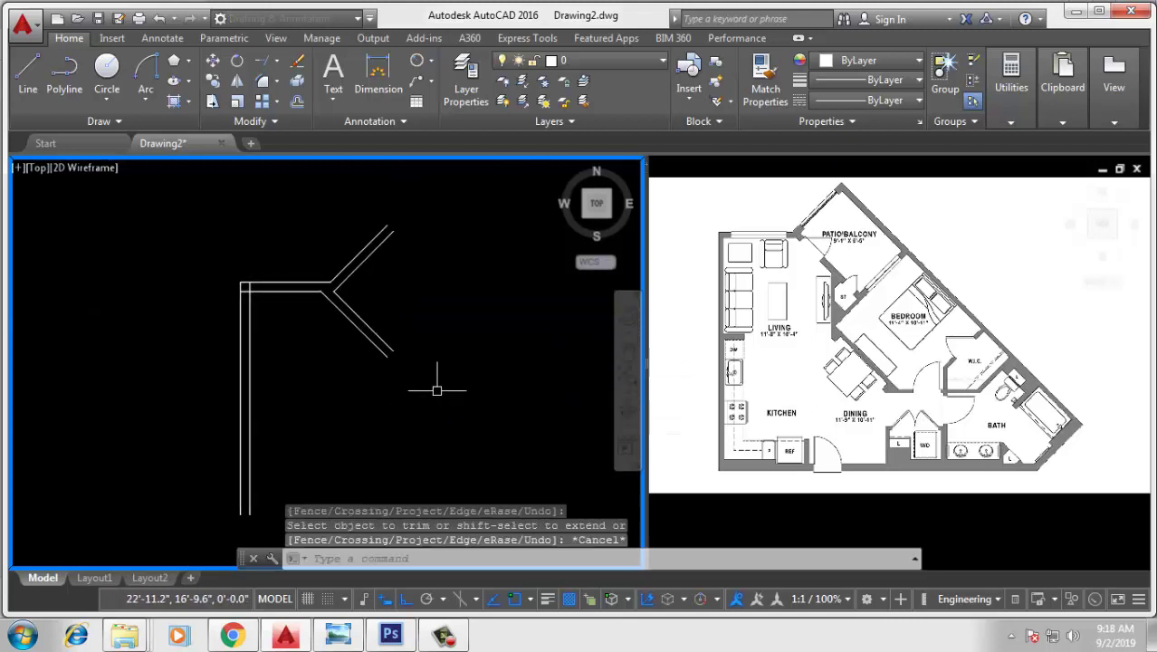
Step: Offset the inner left wall line 10'4" to the right for a new vertical wall
type("o")
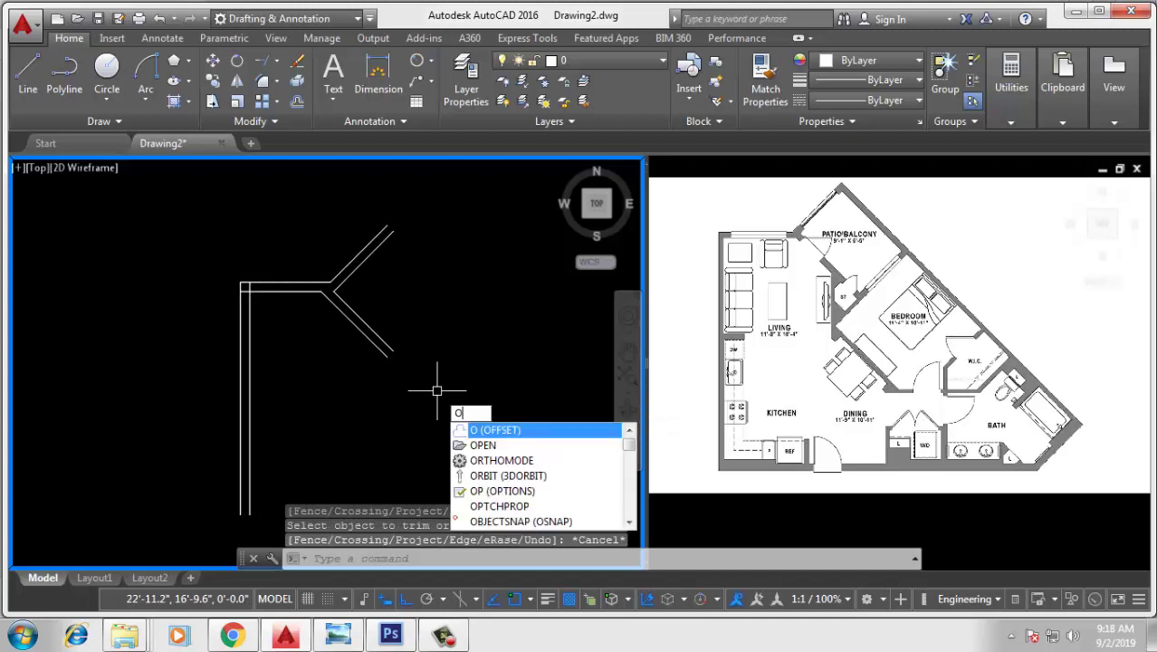
key("Return")
type("10'4")
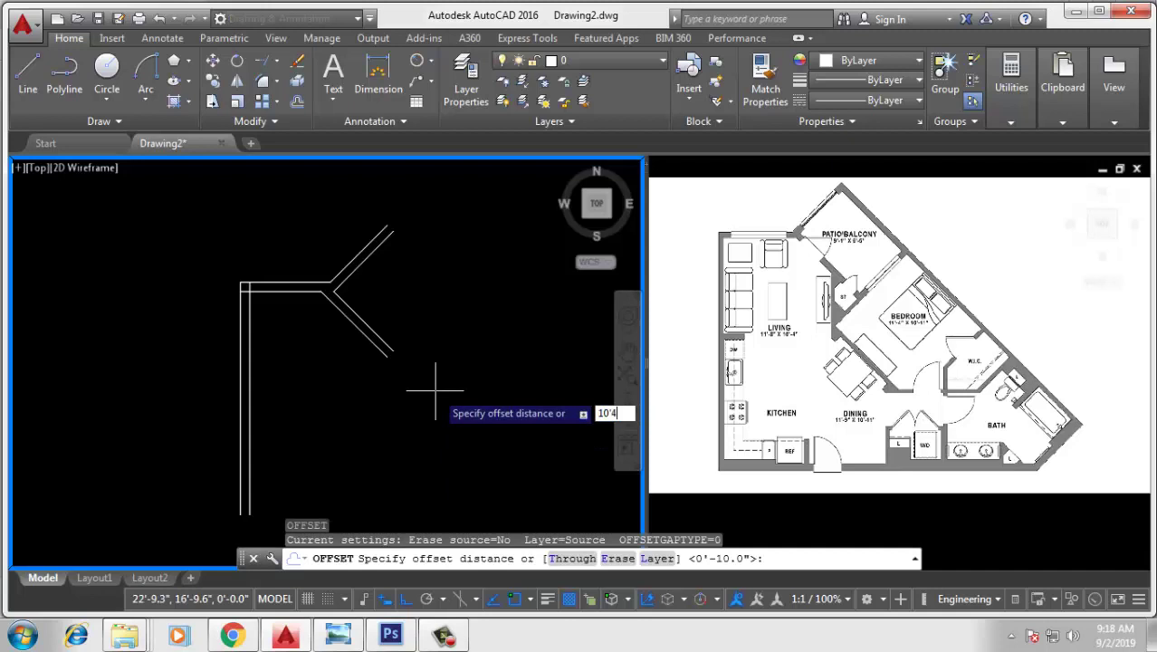
key("Return")
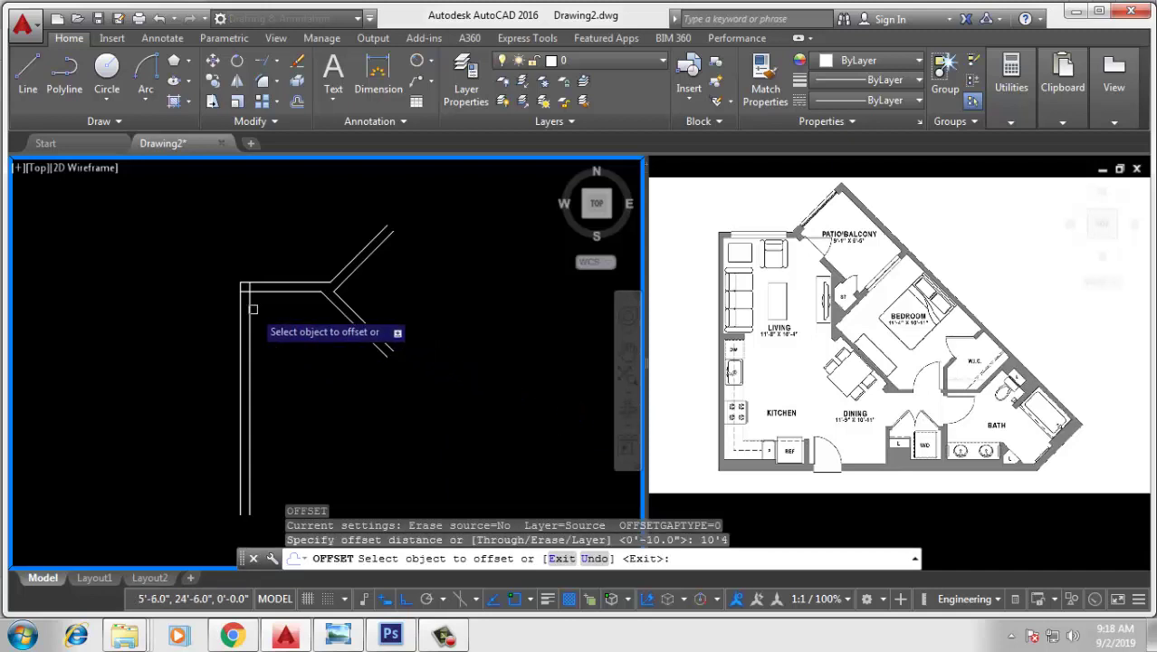
left_click(249, 312)
left_click(431, 351)
key("Return")
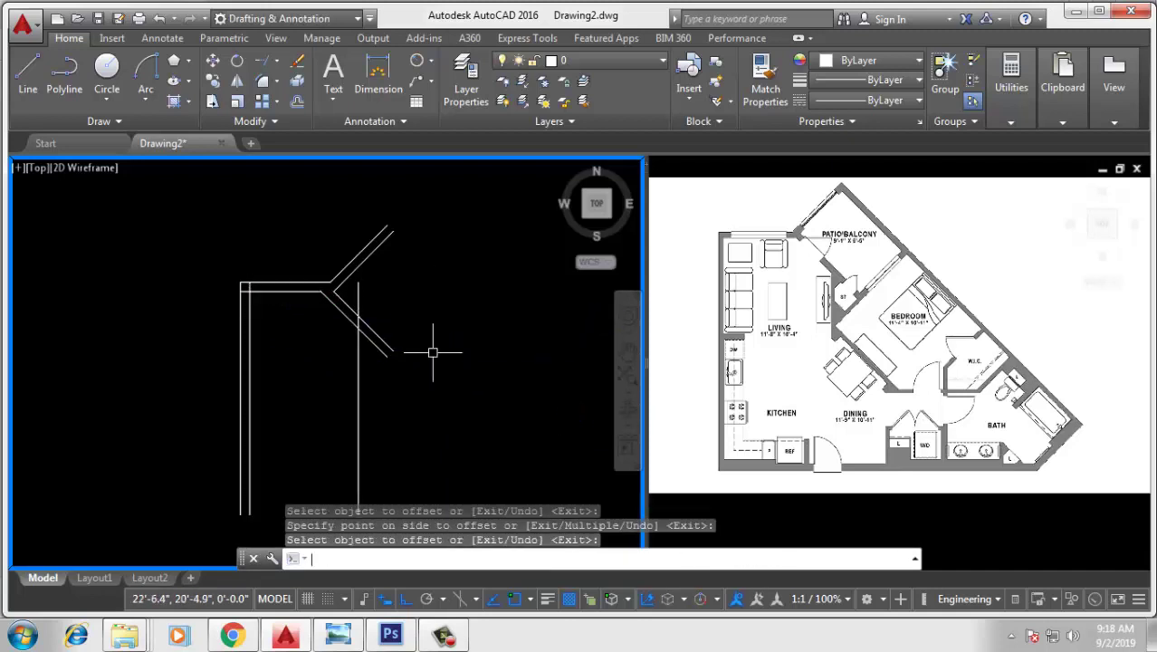
Step: Offset the new vertical wall line 10 inches to the right for wall thickness
key("Return")
type("10")
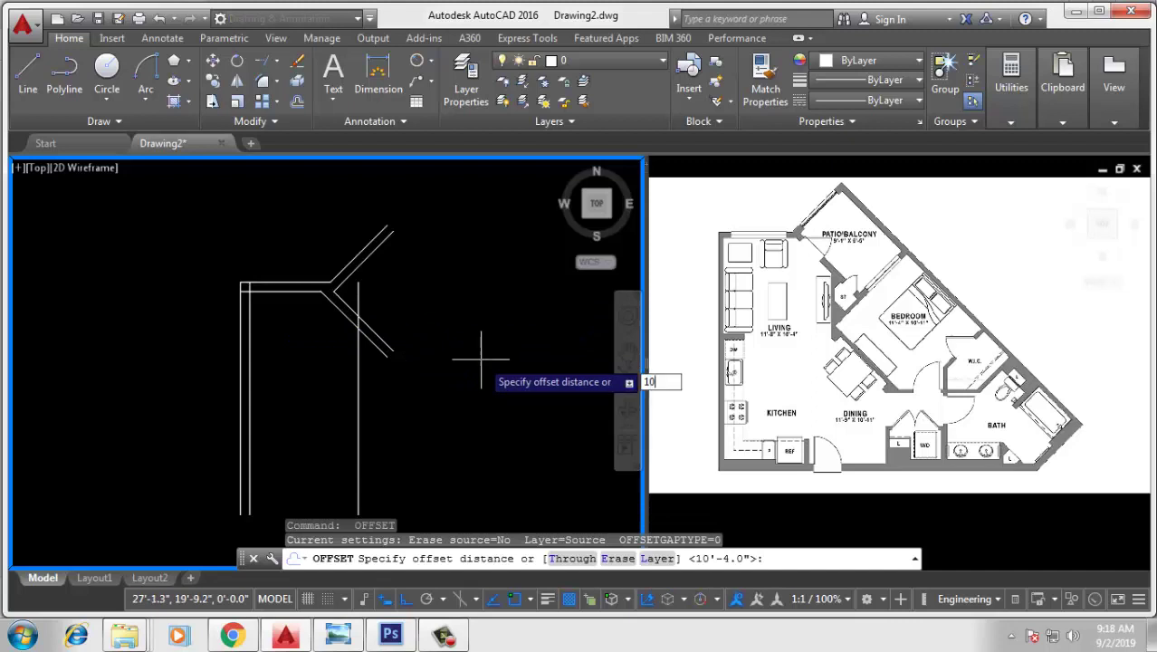
key("Return")
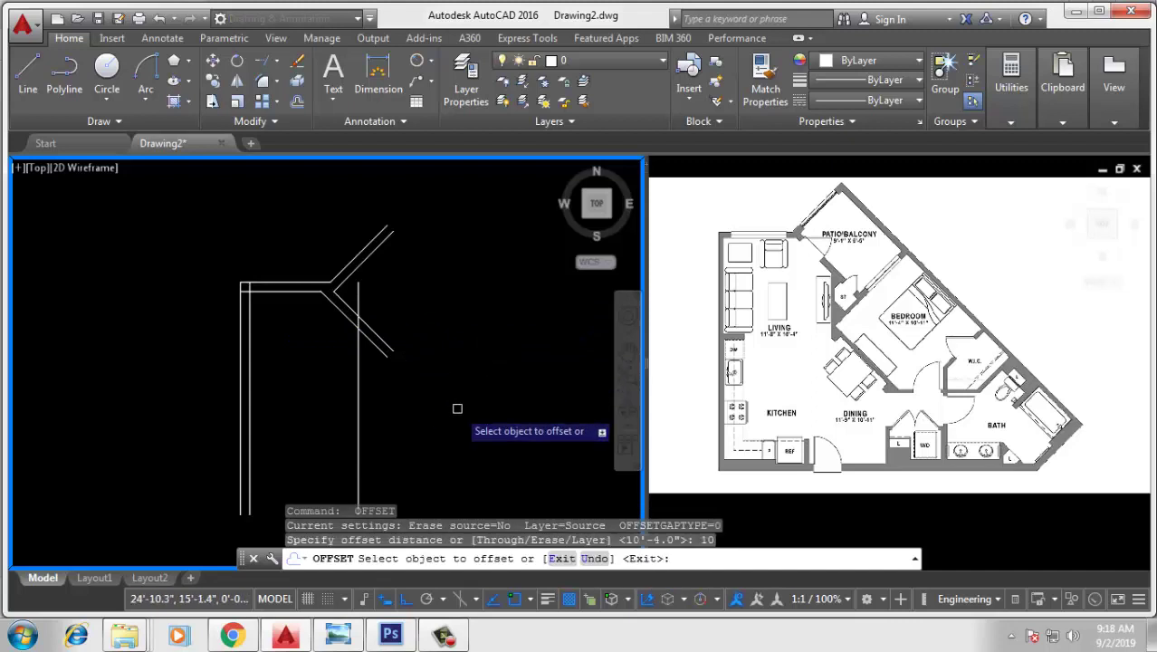
left_click(360, 398)
left_click(424, 391)
key("Escape")
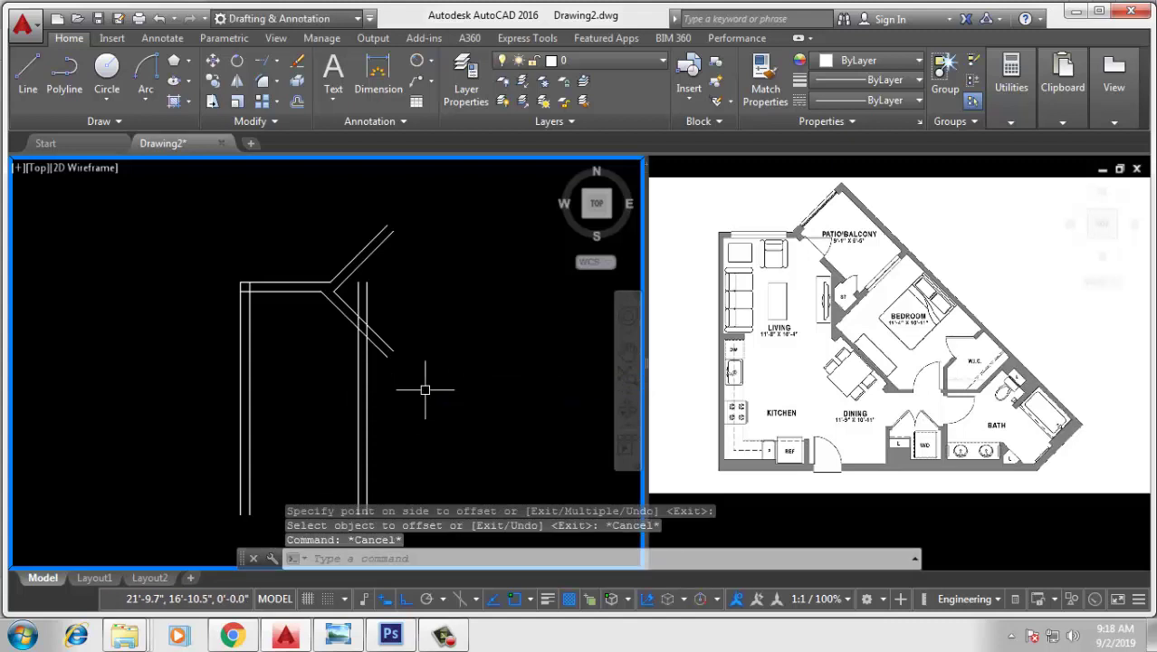
type("tr")
Step: Trim the upper and lower crossing line ends at the corner junction
key("Return")
key("Return")
left_click(392, 294)
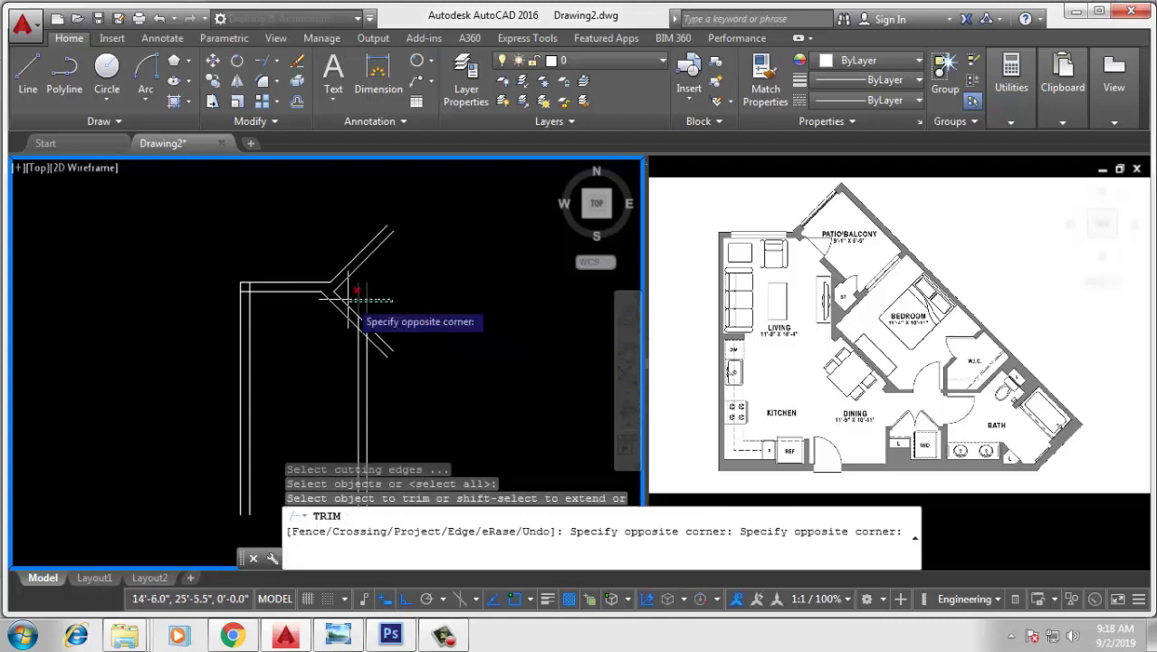
left_click(358, 286)
left_click(399, 312)
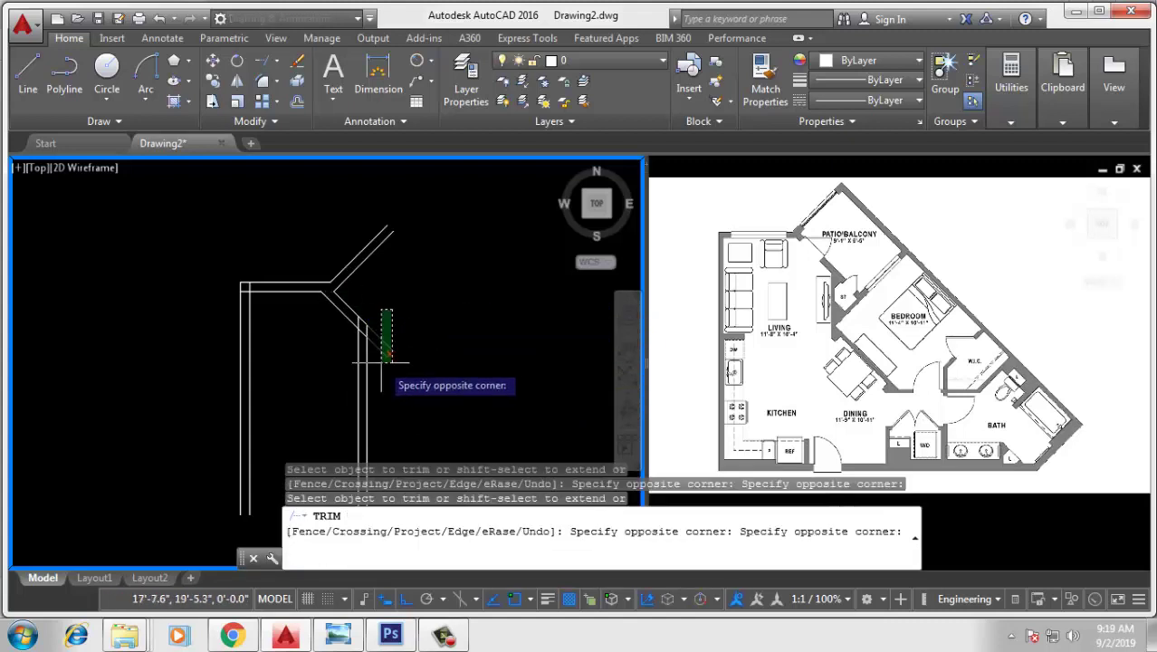
left_click(381, 353)
middle_click_drag(426, 369, 439, 354)
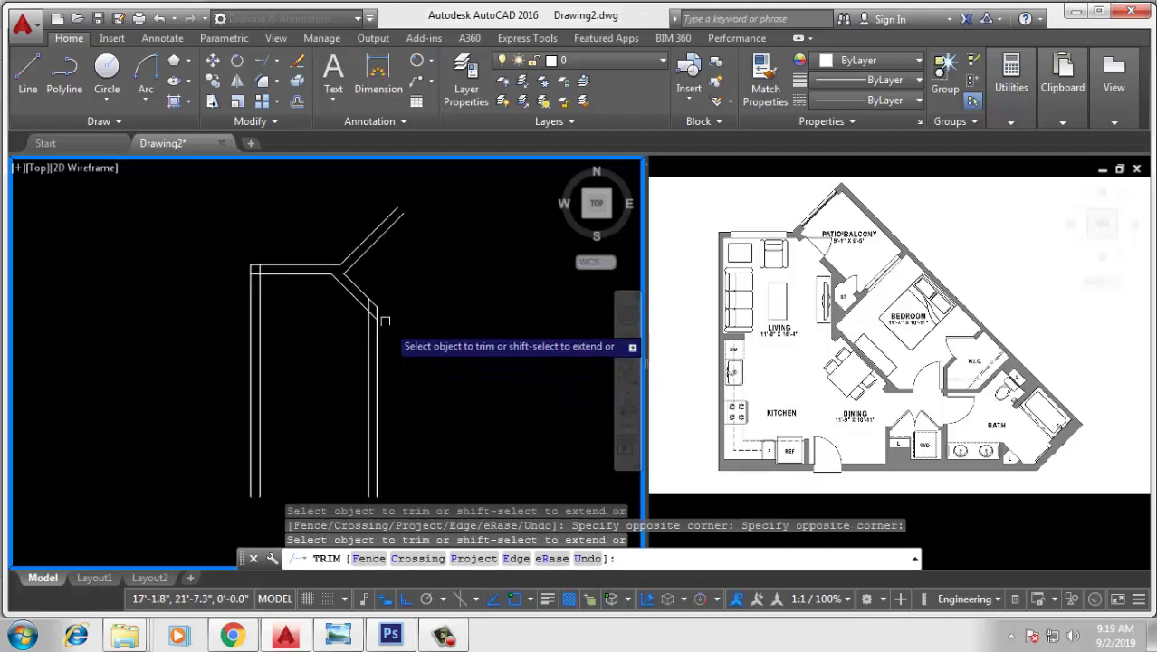
scroll(376, 314, "up", 3)
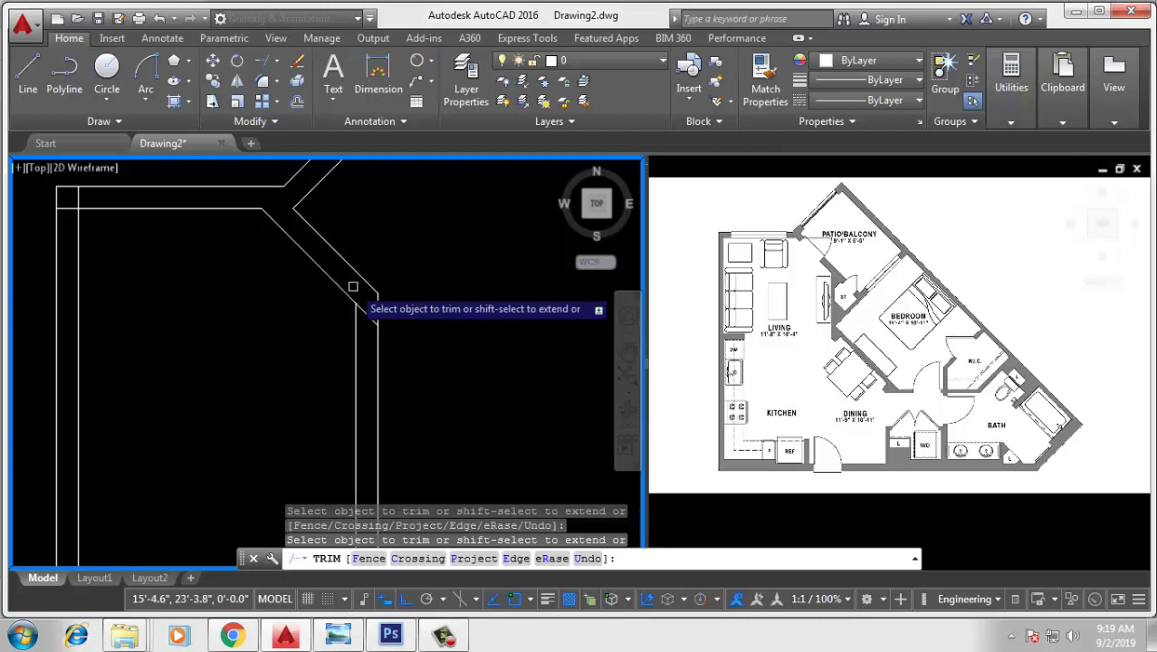
scroll(460, 351, "down", 5)
scroll(465, 363, "up", 1)
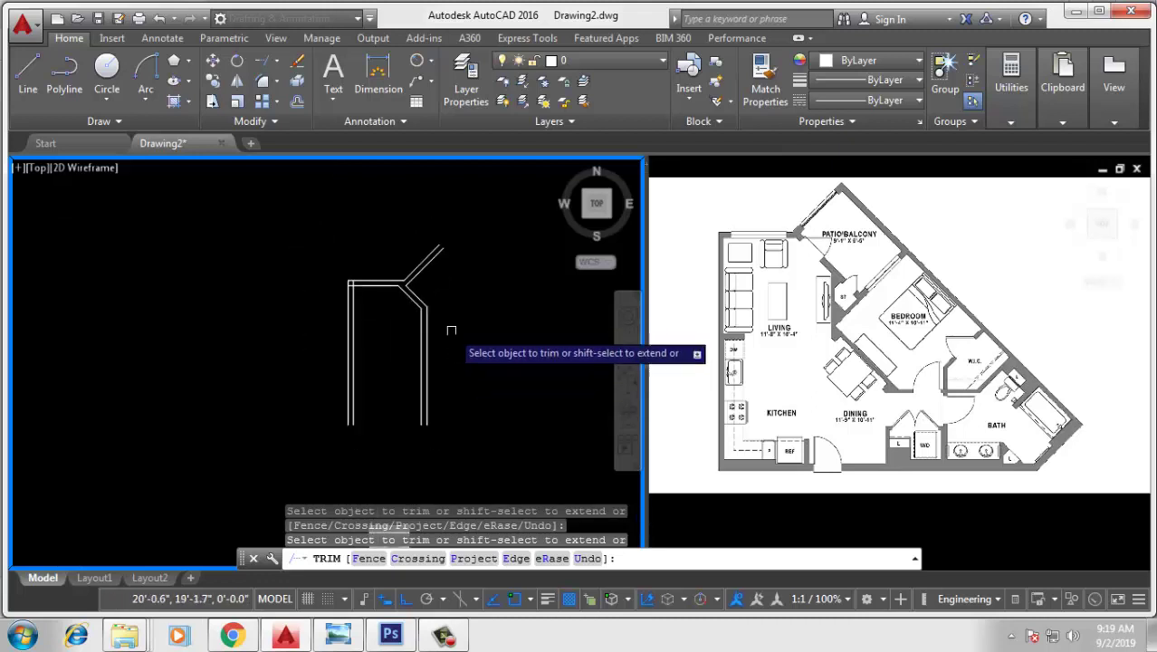
scroll(453, 335, "up", 1)
key("Escape")
type("O")
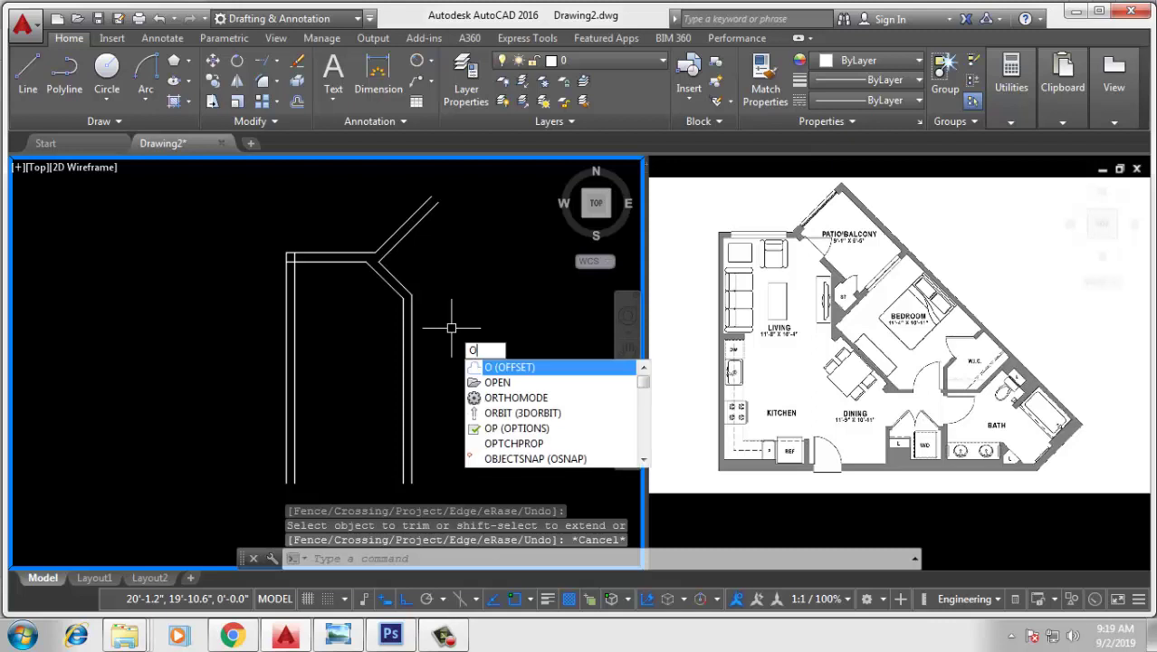
Step: Offset the top wall line 11' down, then 10" below that, forming the interior cross wall
key("Return")
type("11'")
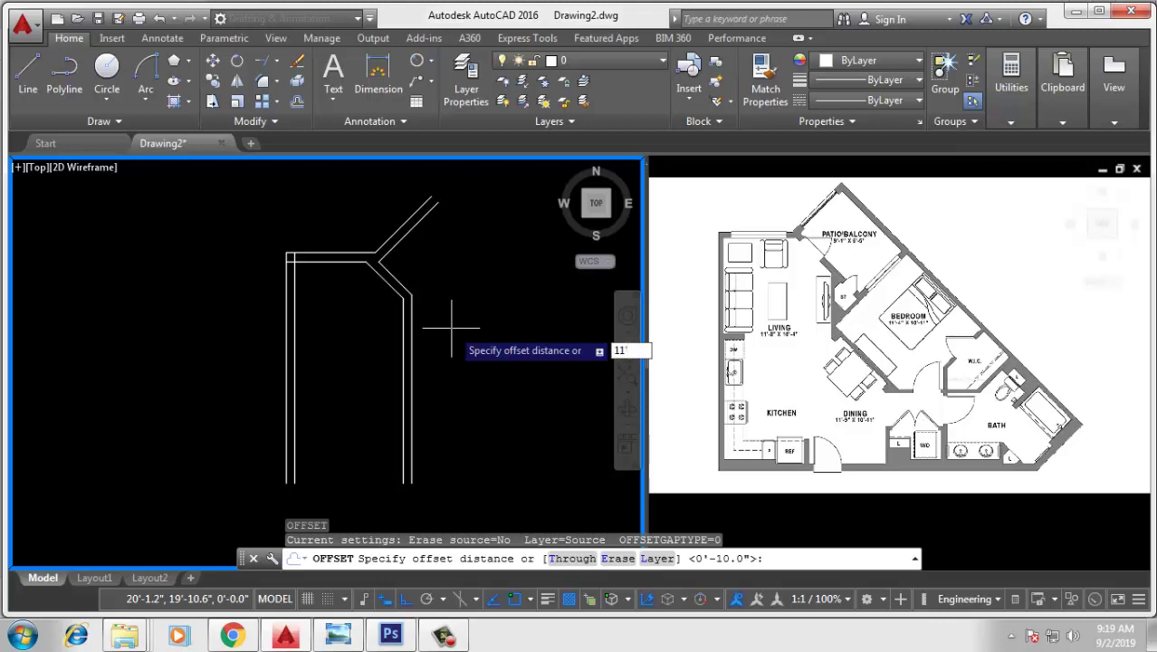
key("Return")
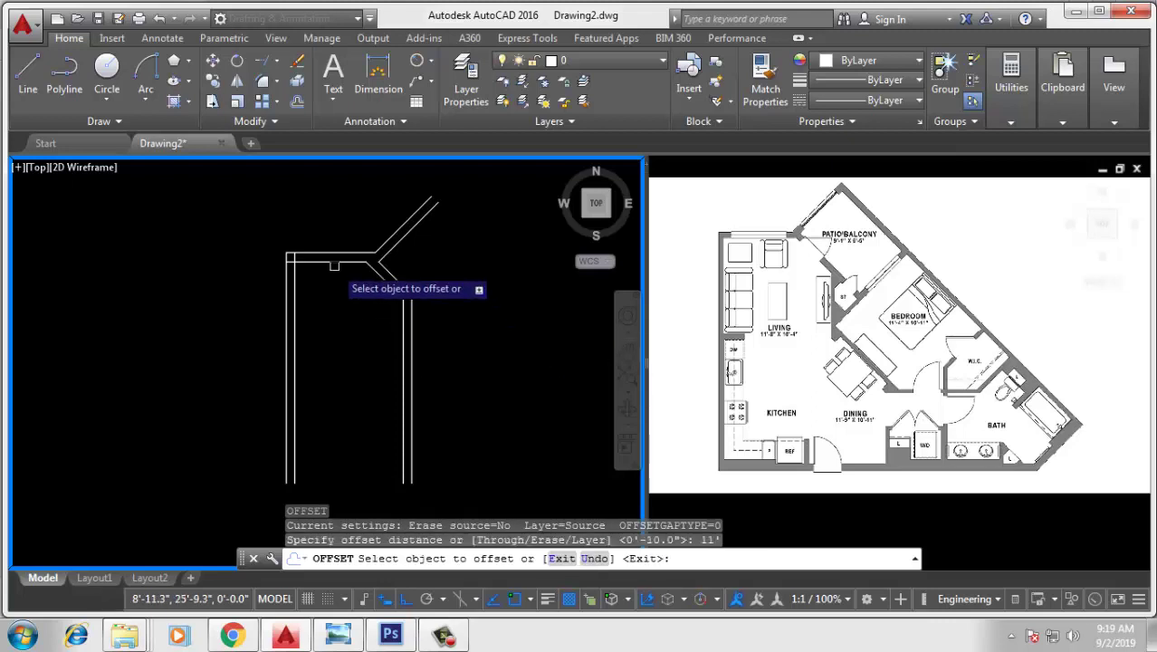
left_click(326, 261)
left_click(374, 412)
key("Return")
key("Return")
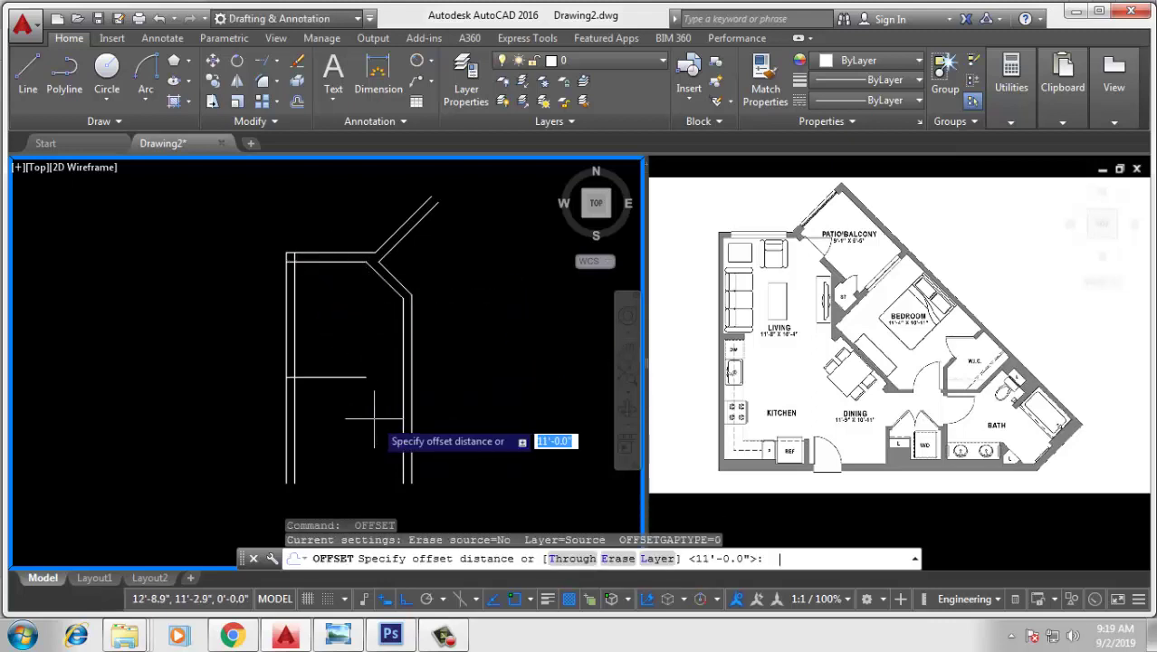
key("Return")
left_click(331, 377)
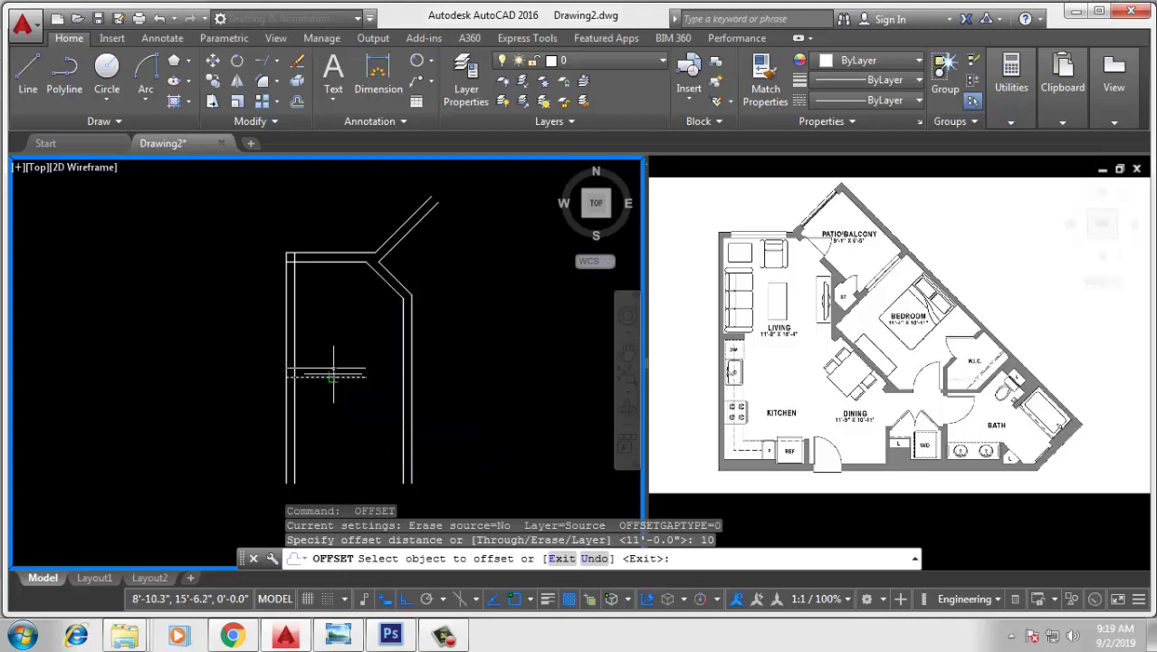
left_click(338, 413)
key("Return")
key("Escape")
type("E")
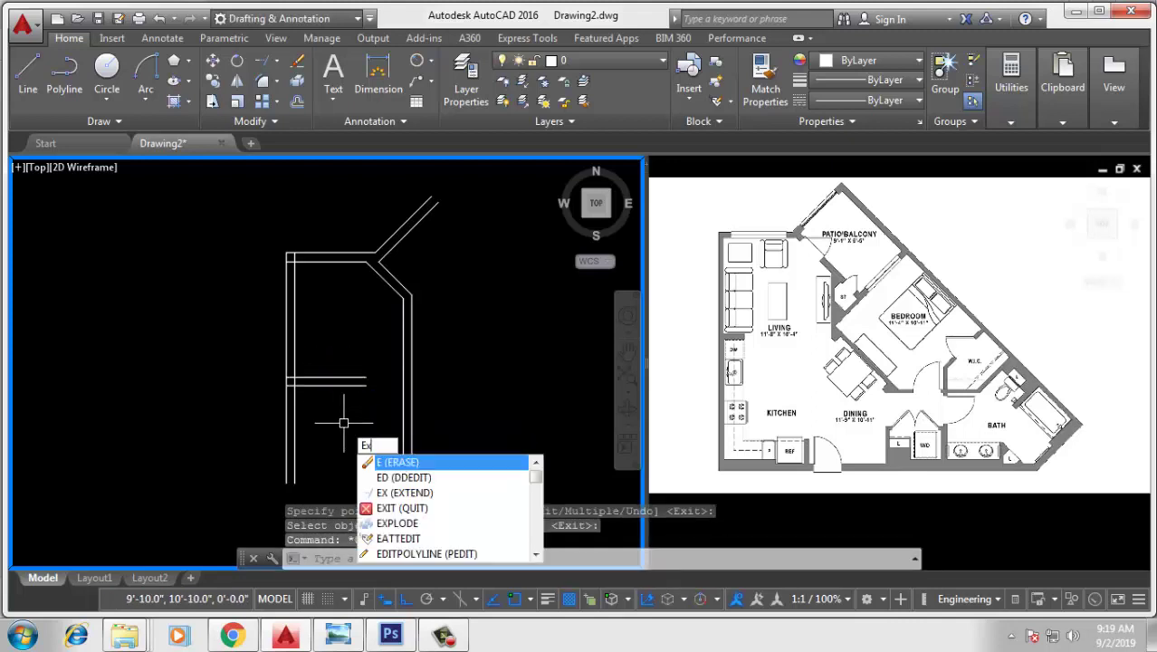
Step: Extend the two new interior wall lines to the right side wall
type("x")
key("Return")
key("Return")
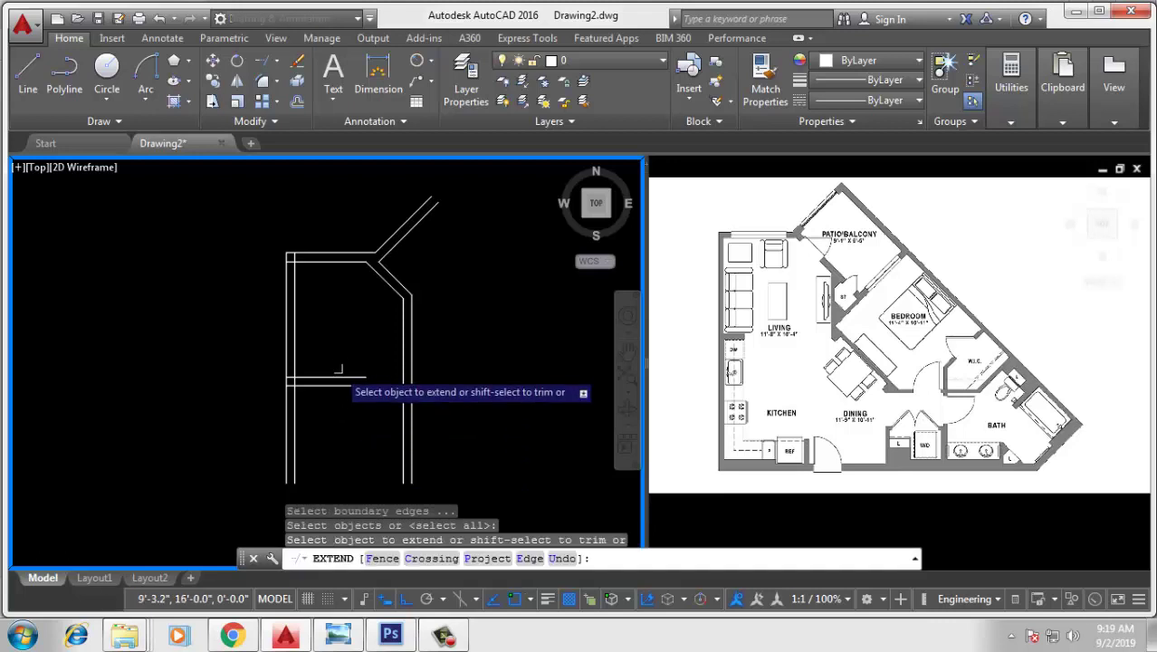
mouse_move(374, 404)
left_mouse_down()
mouse_move(336, 361)
mouse_move(367, 398)
left_mouse_up()
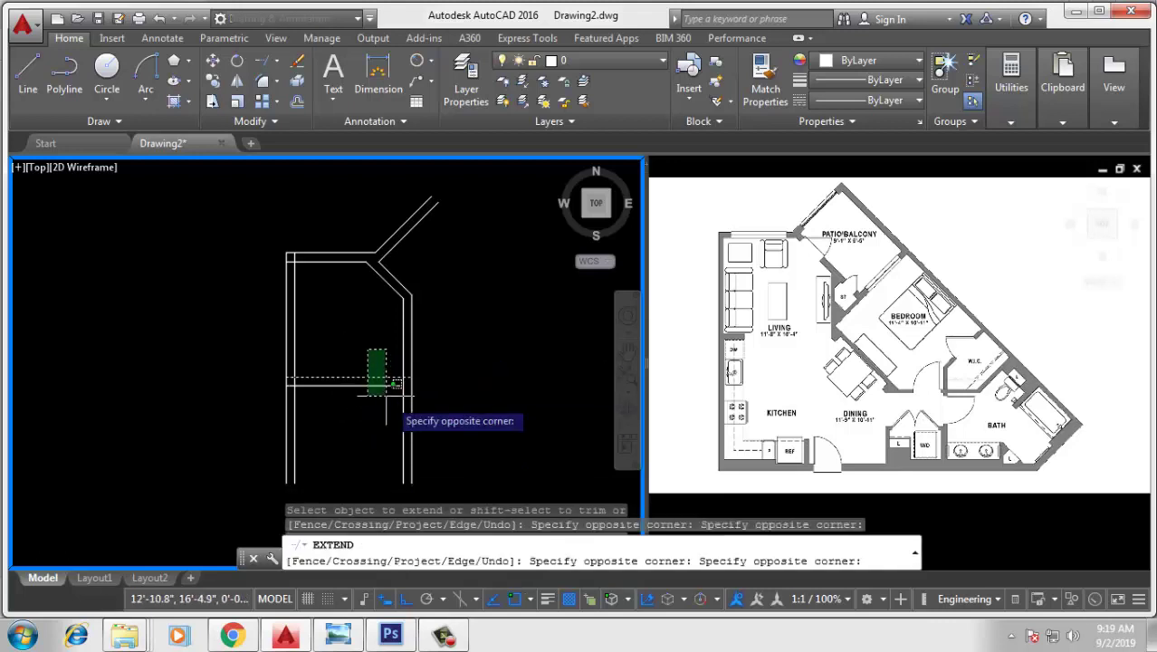
mouse_move(476, 377)
middle_mouse_down()
mouse_move(446, 377)
mouse_move(452, 360)
middle_mouse_up()
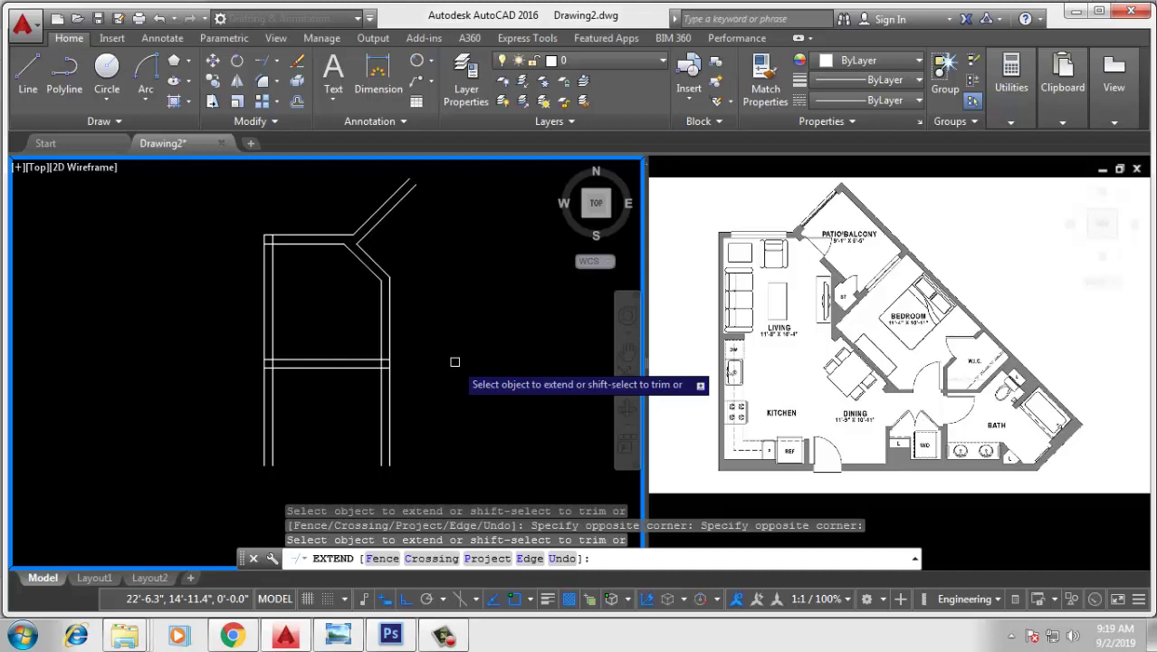
key("Escape")
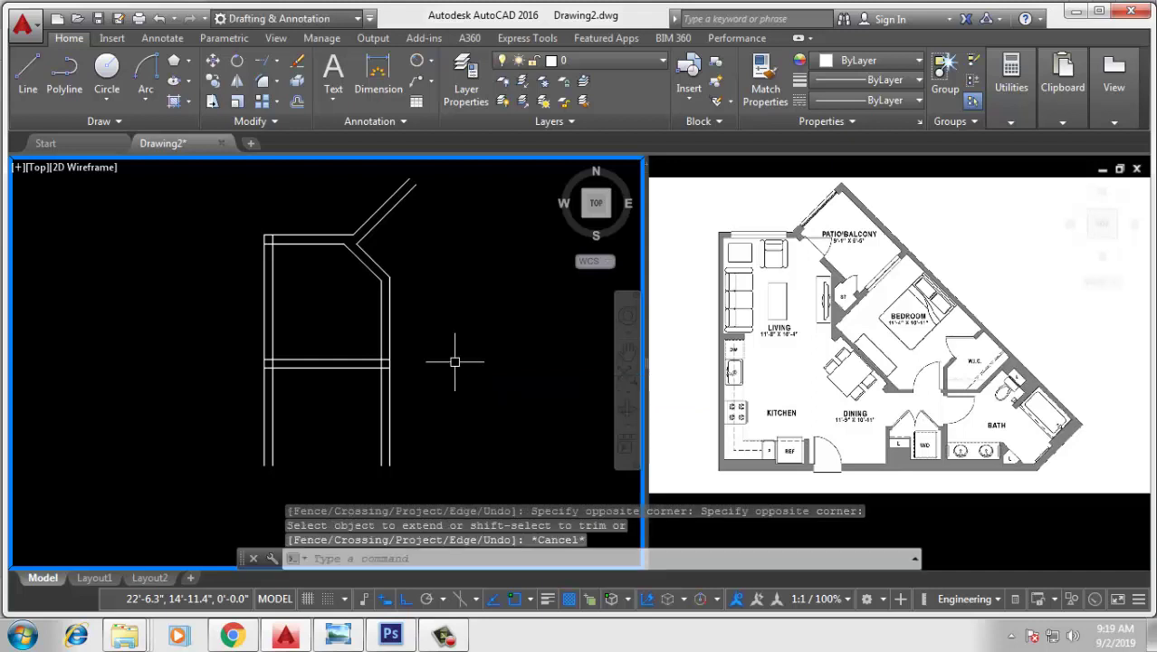
type("o")
Step: Offset the lower interior line 11' down, then 10" further, forming the bottom wall
key("Return")
type("11'")
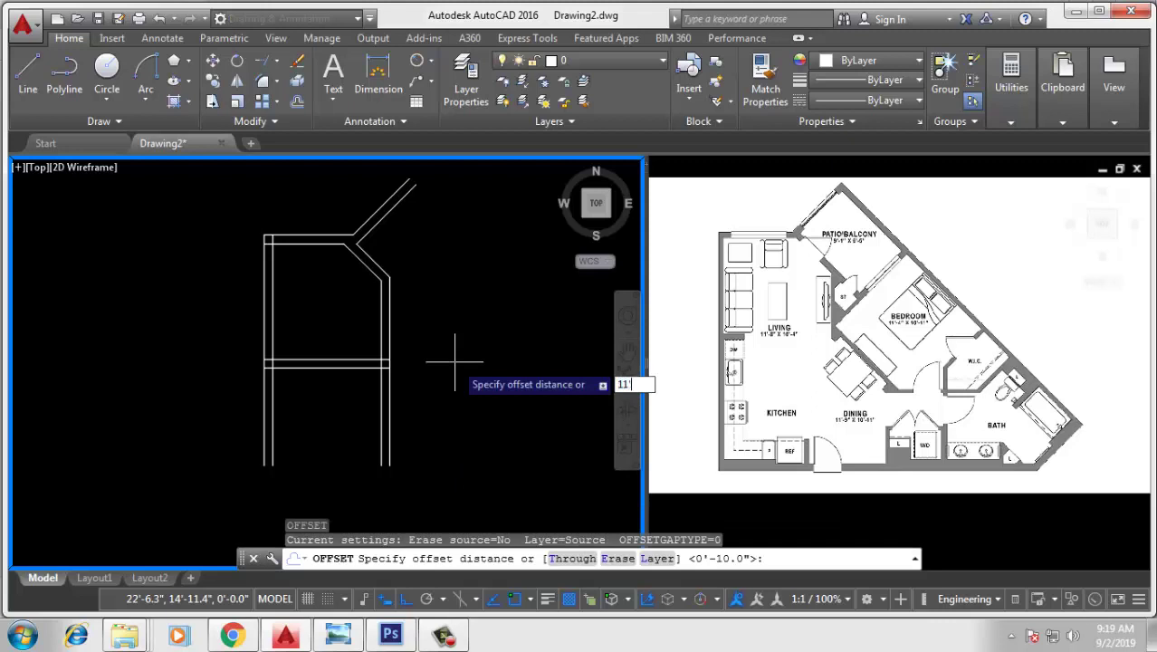
key("Return")
left_click(336, 371)
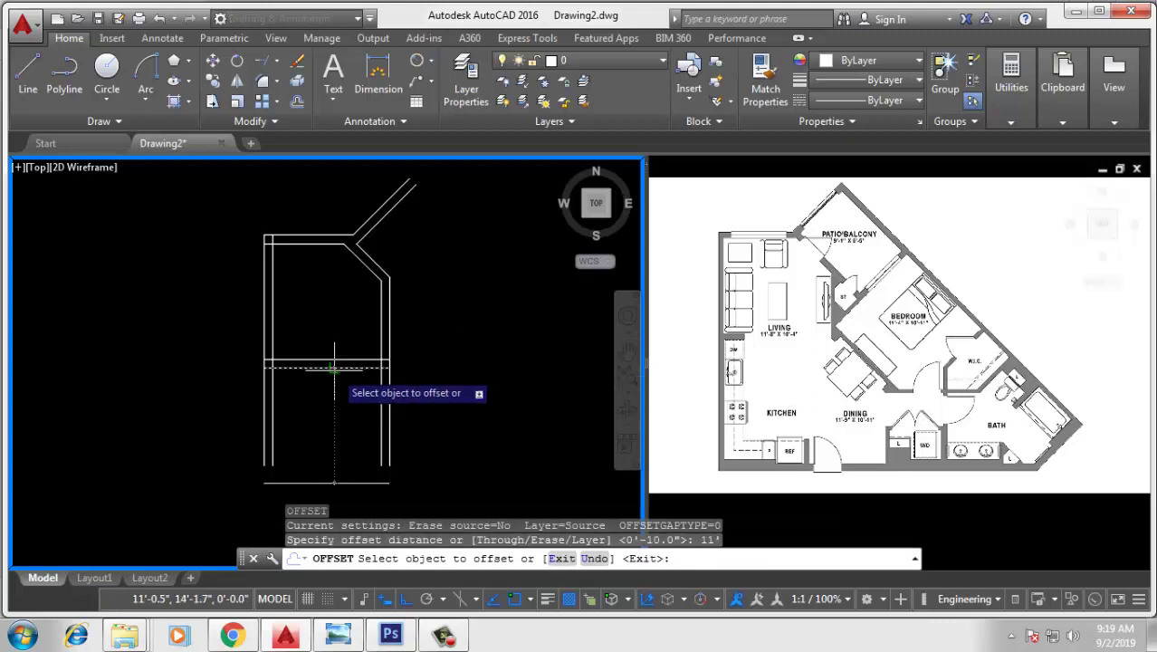
left_click(352, 406)
key("Return")
key("Return")
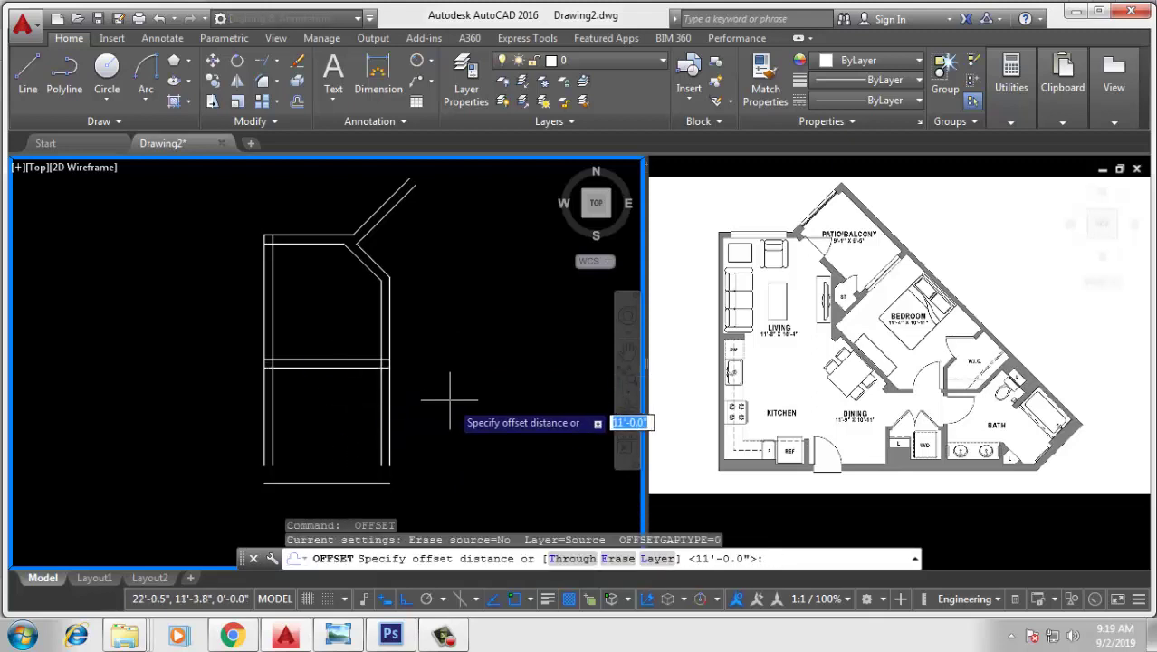
type("10")
key("Return")
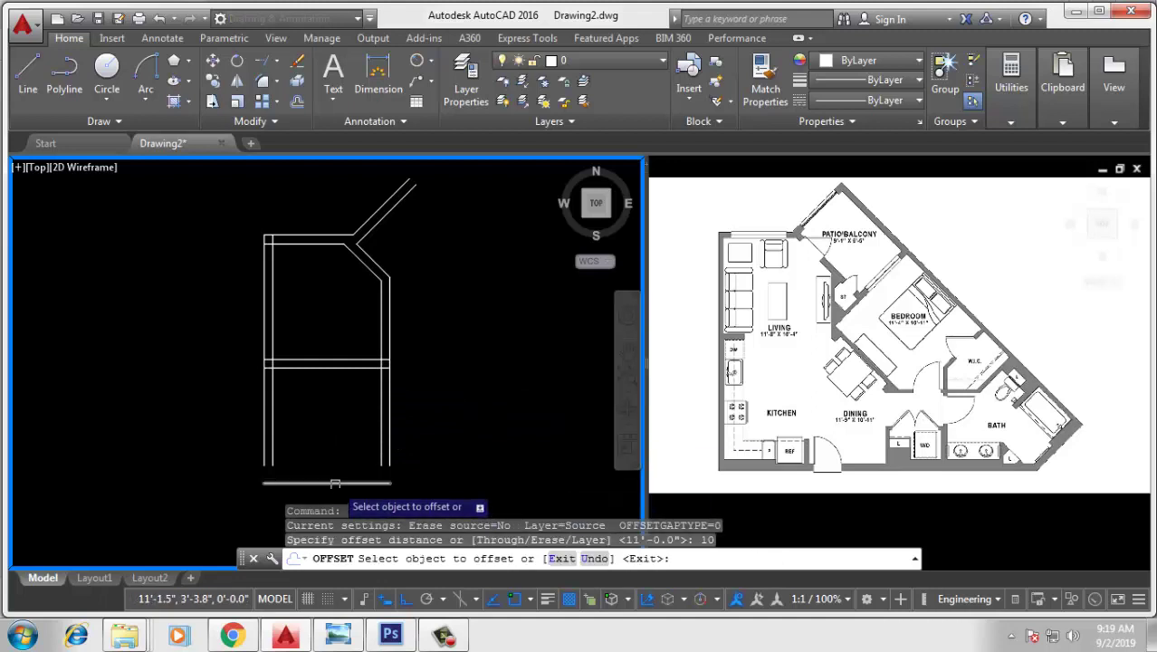
left_click(336, 483)
left_click(378, 497)
middle_click_drag(449, 429, 421, 382)
key("Escape")
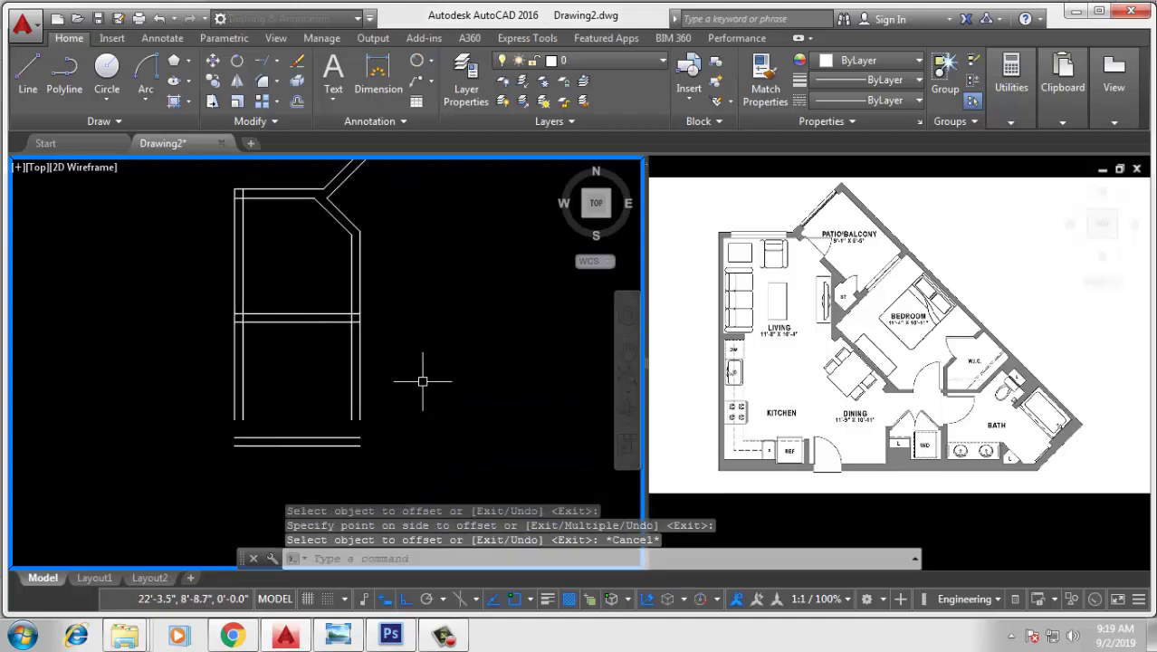
Step: Extend both bottom wall lines at each end to meet the side walls
type("ex")
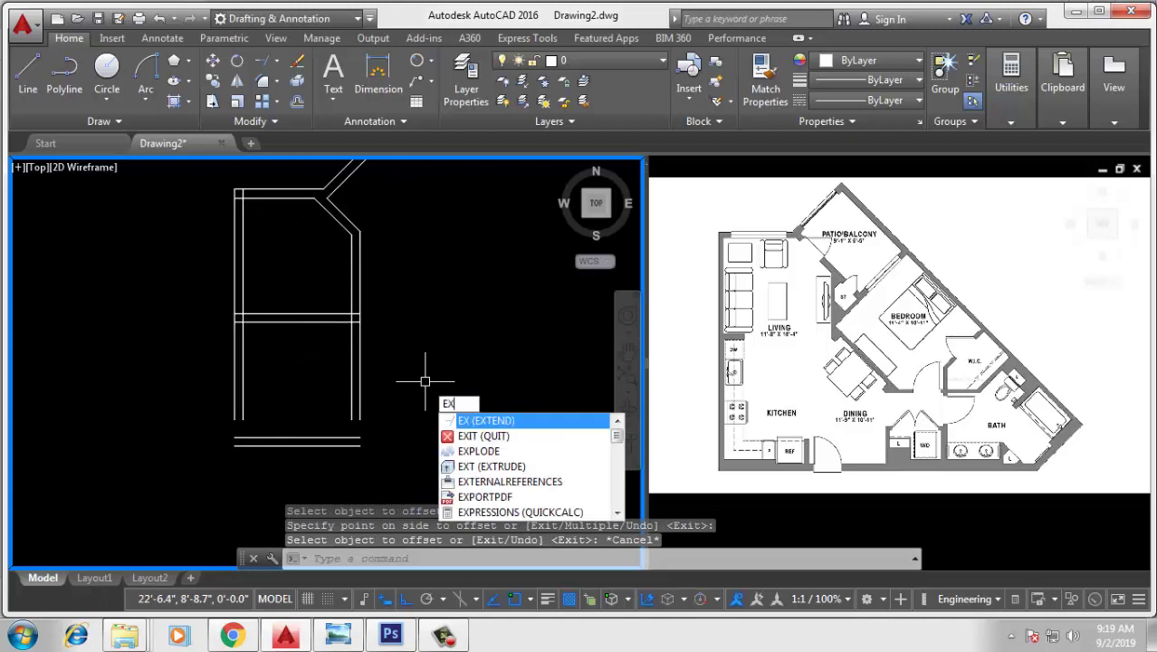
key("Return")
key("Return")
left_click(406, 390)
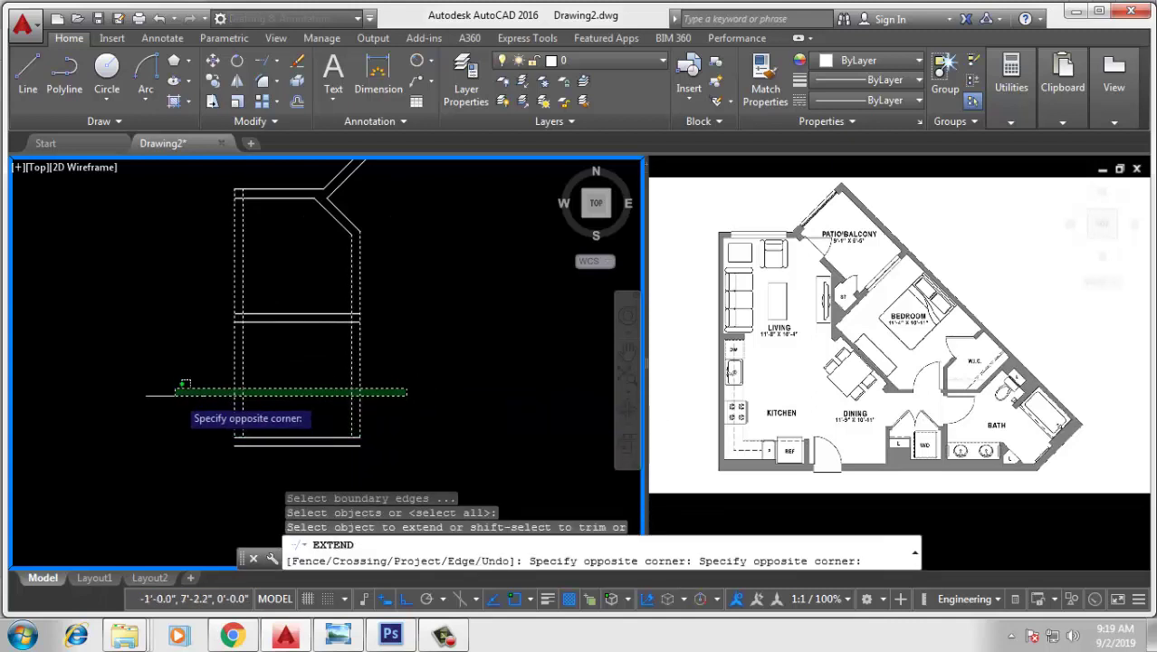
left_click(173, 396)
left_click(374, 362)
left_click(238, 415)
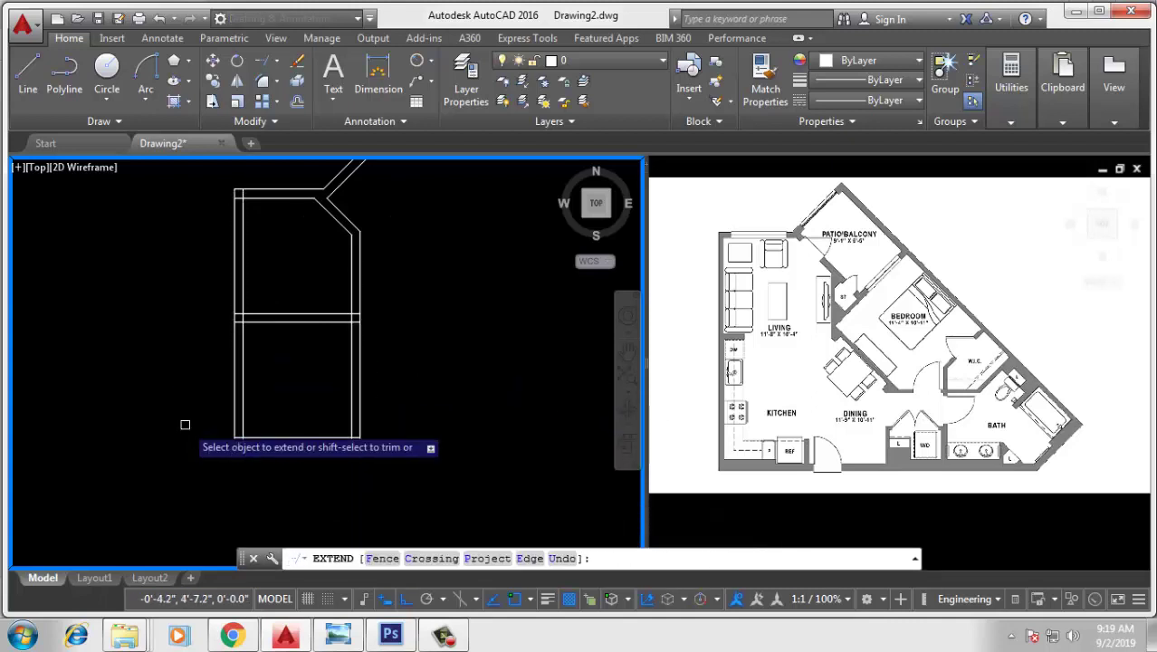
middle_click_drag(433, 393, 432, 395)
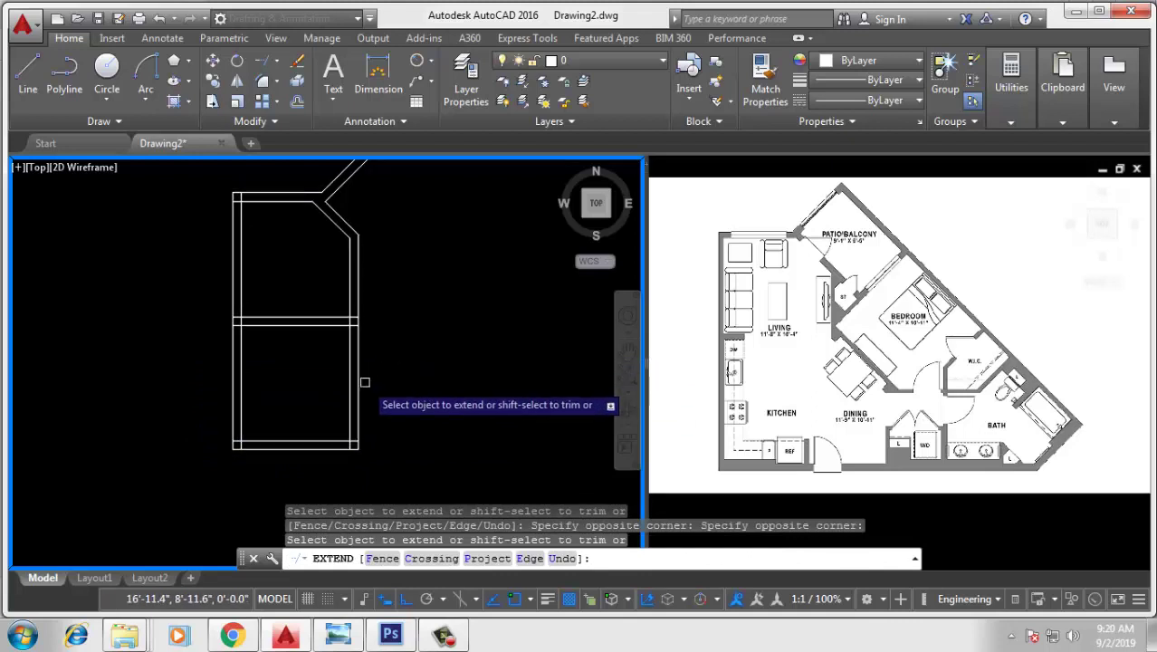
middle_click_drag(387, 263, 389, 315)
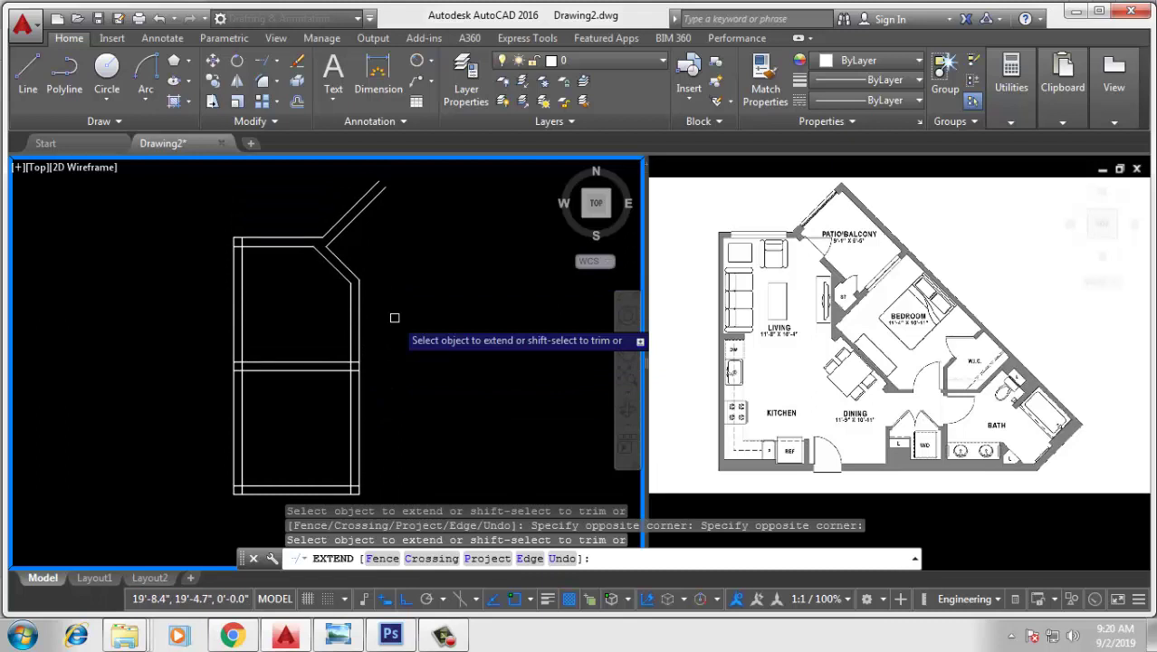
Step: Offset the diagonal corner wall line 9' to the upper right, plus a 10" parallel copy
key("Escape")
type("o")
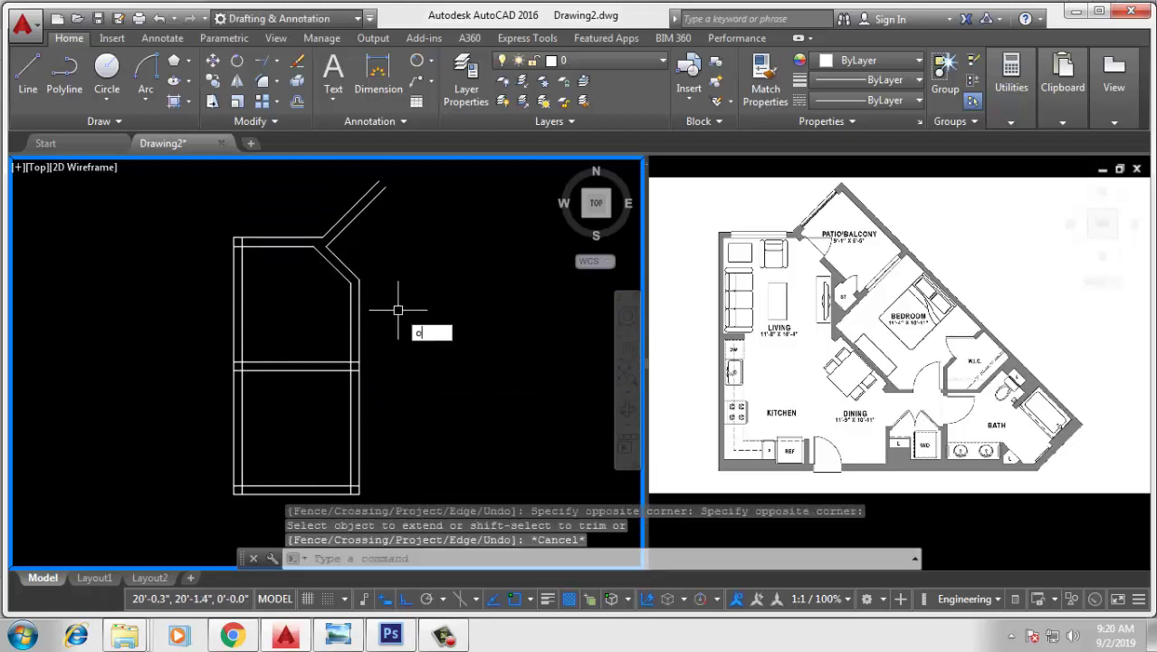
key("Return")
type("9'")
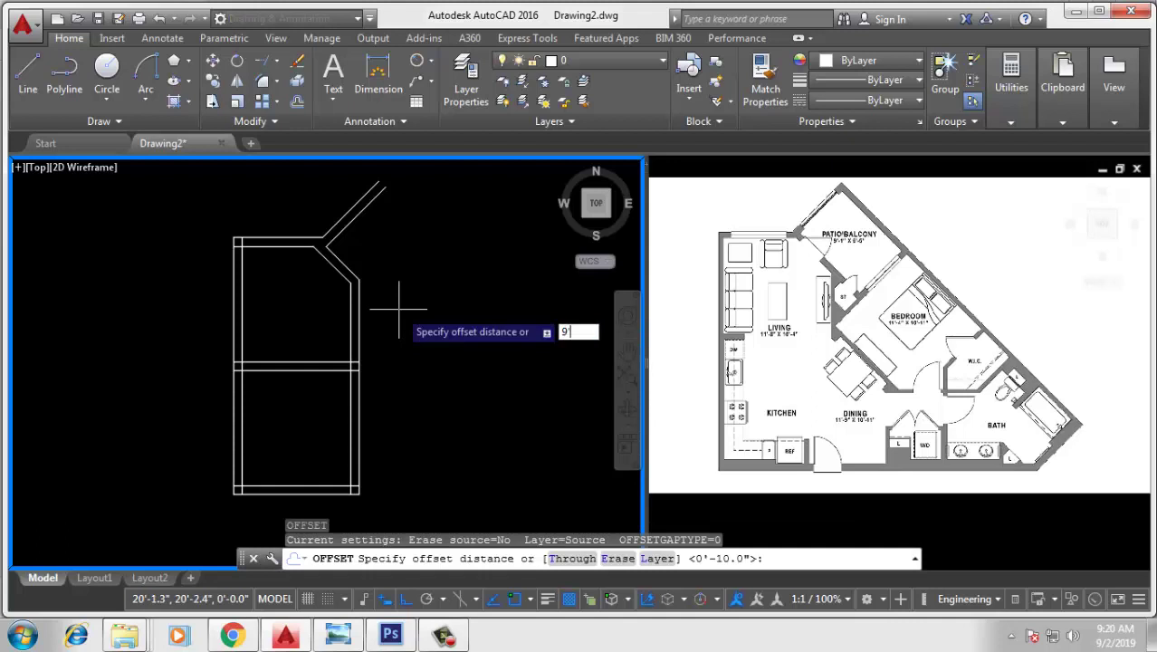
key("Return")
left_click(336, 257)
left_click(449, 215)
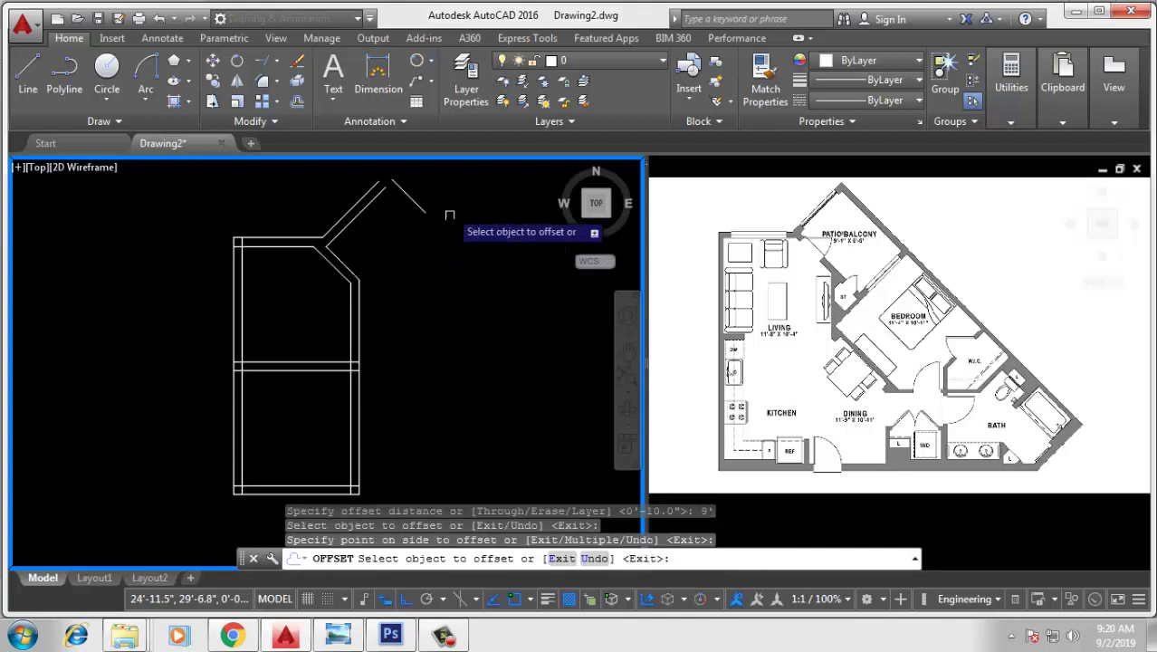
key("Return")
key("Return")
type("0")
key("Return")
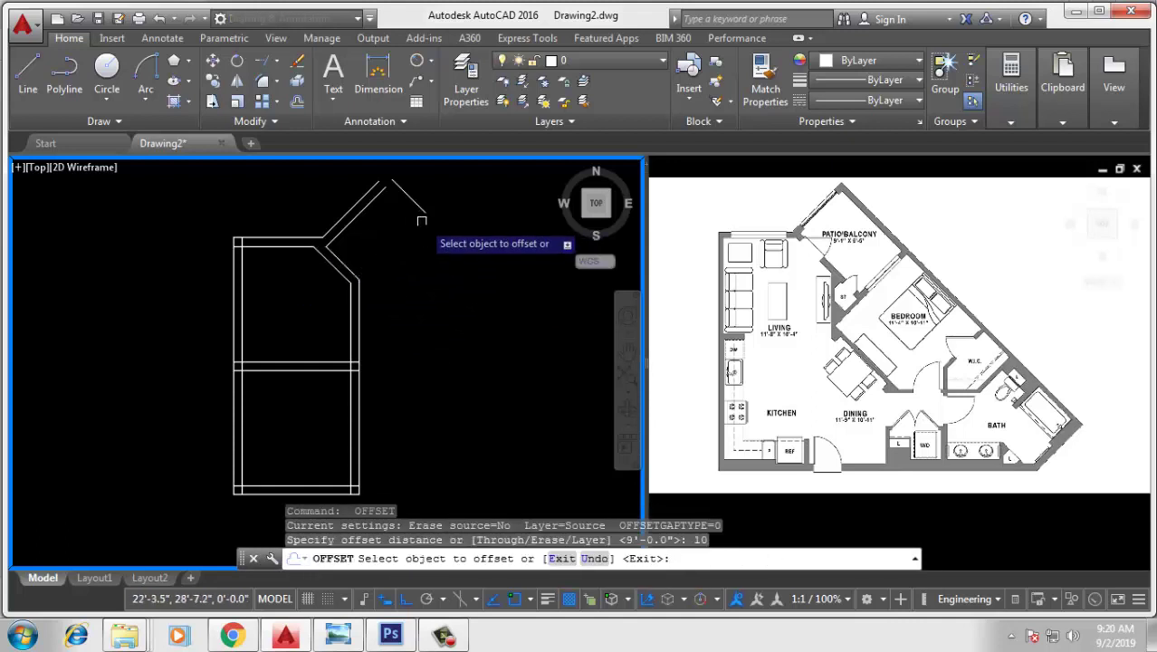
left_click(412, 200)
left_click(435, 191)
key("Return")
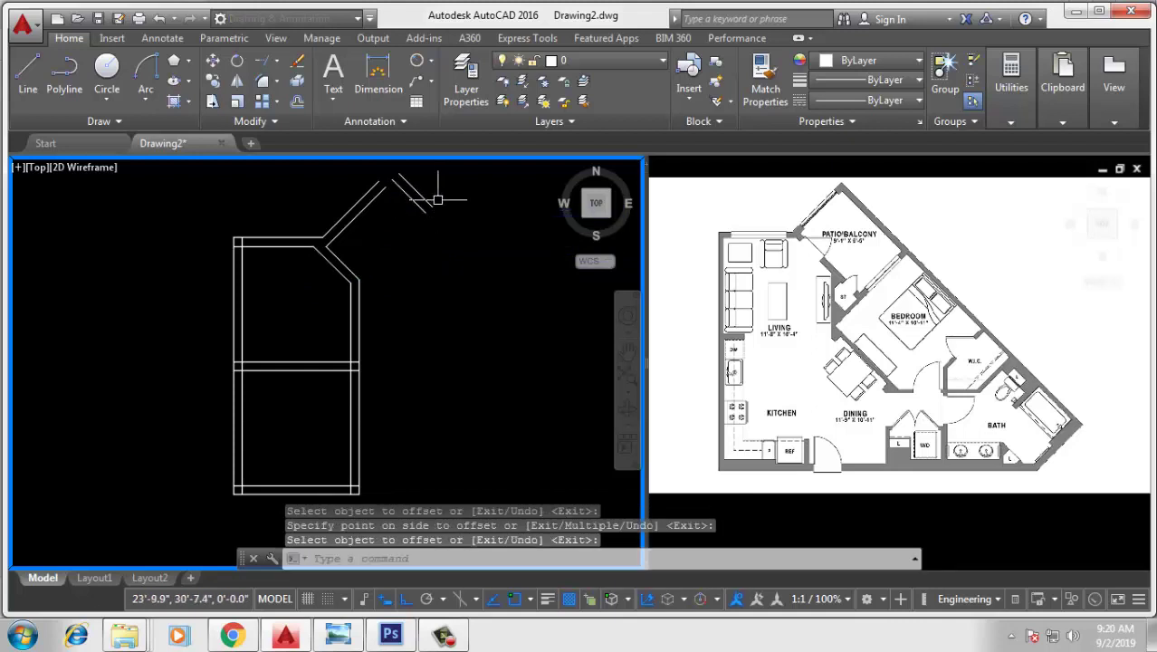
key("Escape")
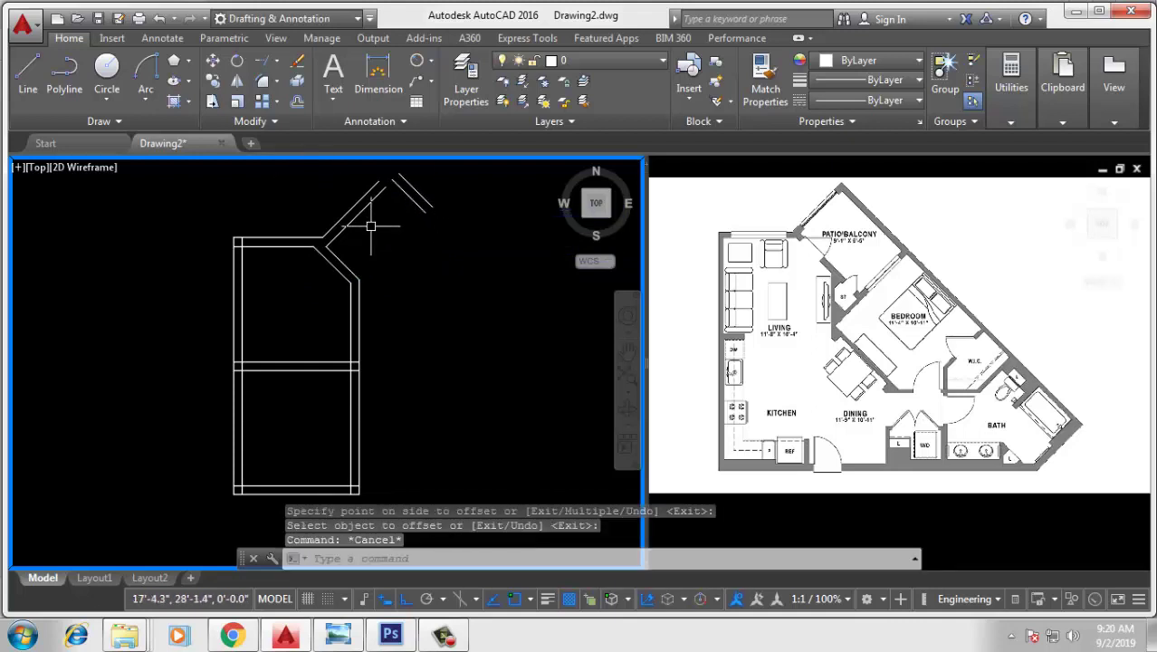
Step: Fillet the two upper diagonal lines at zero radius into a sharp peak corner
type("m")
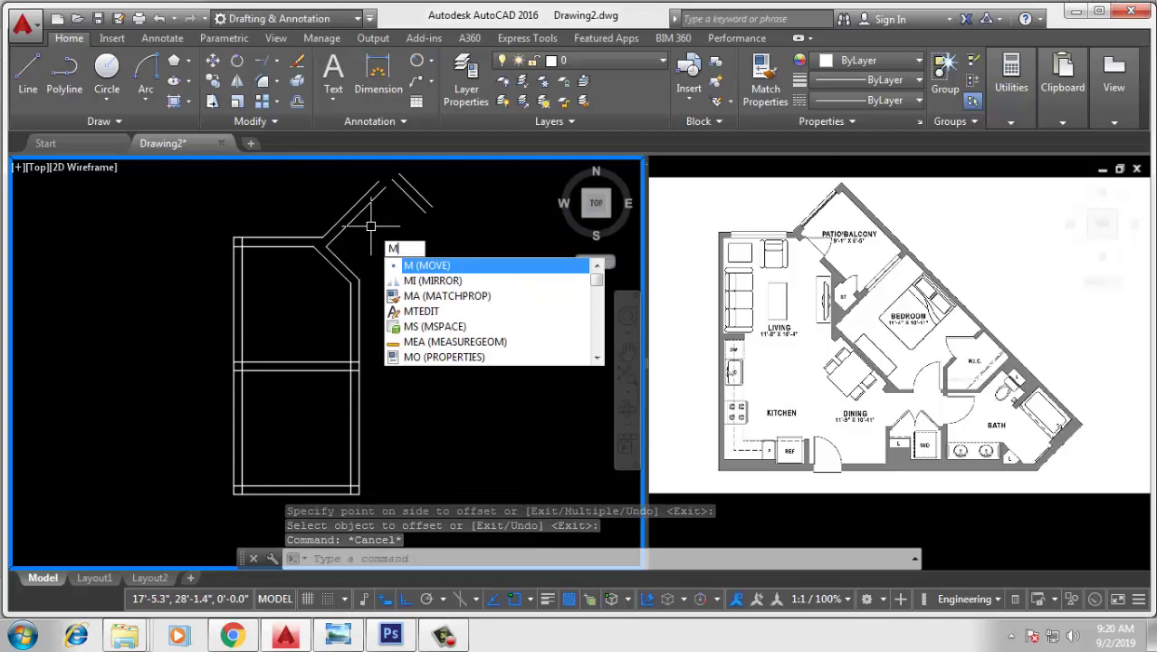
type("l")
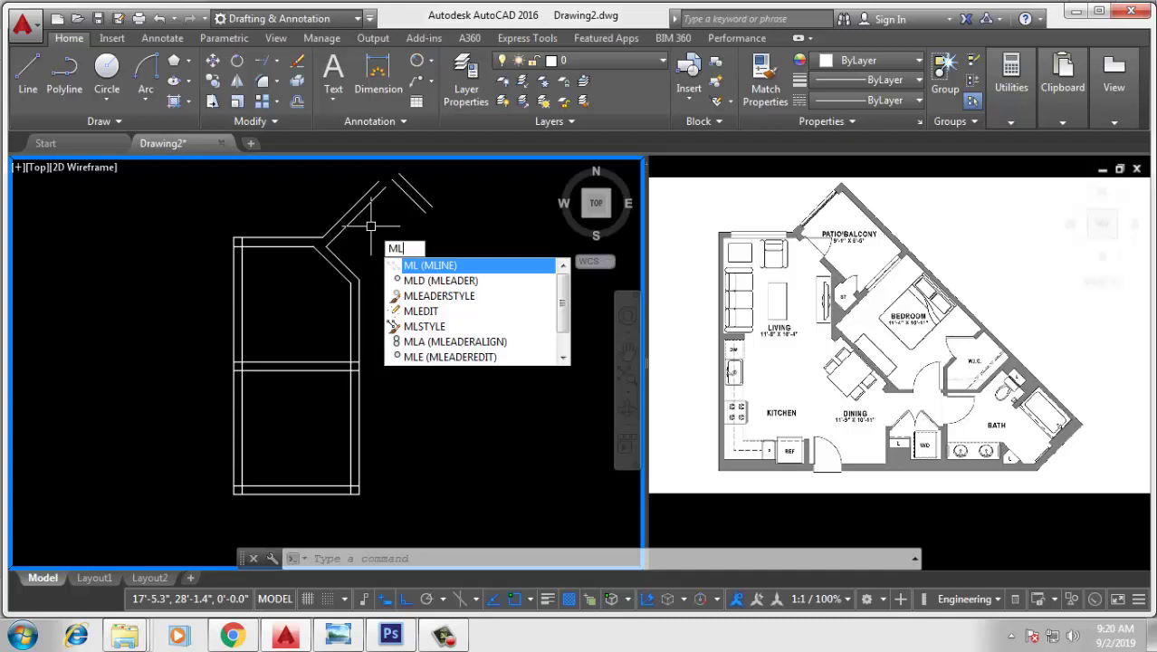
key("BackSpace")
key("BackSpace")
type("F")
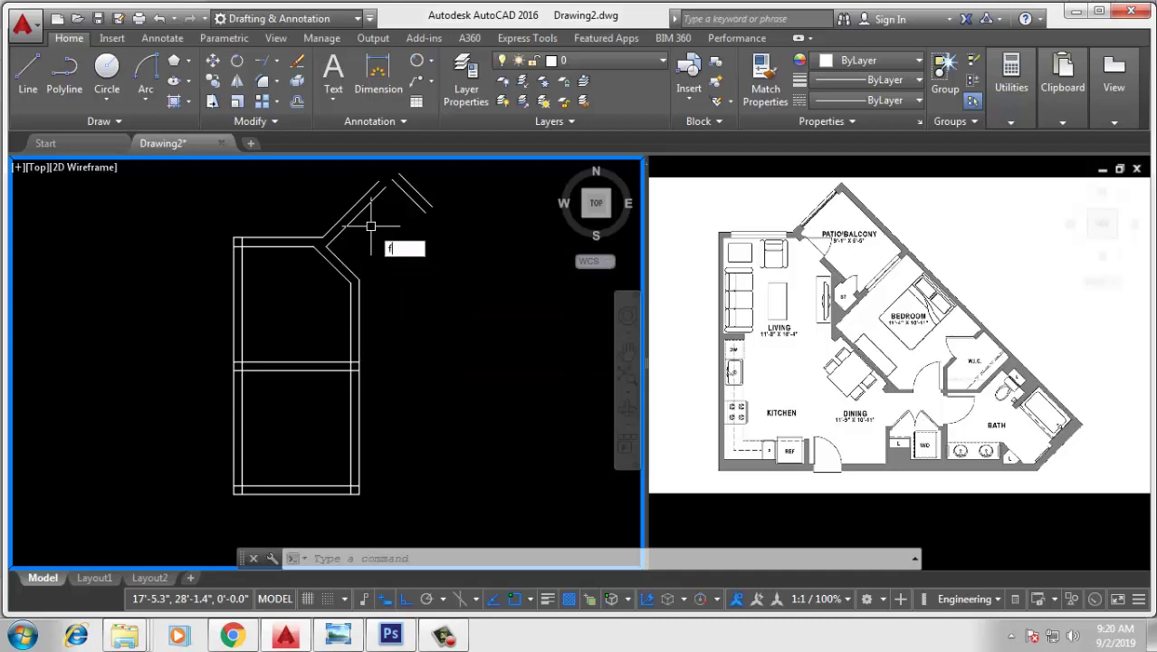
type("l")
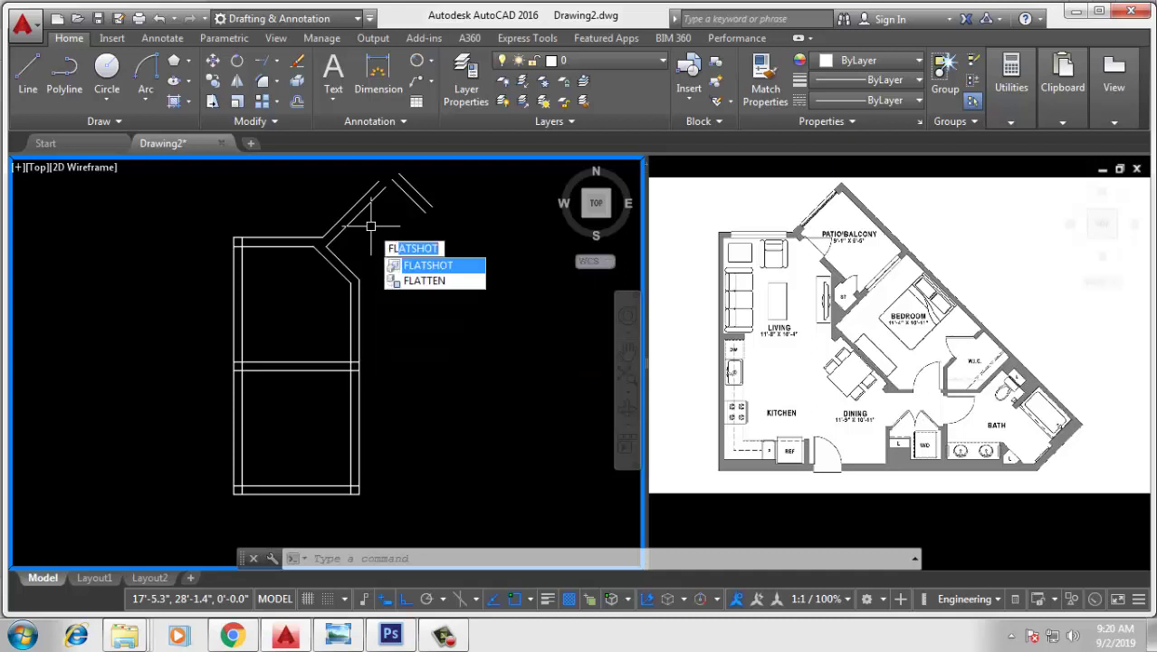
key("Down")
key("Up")
key("Down")
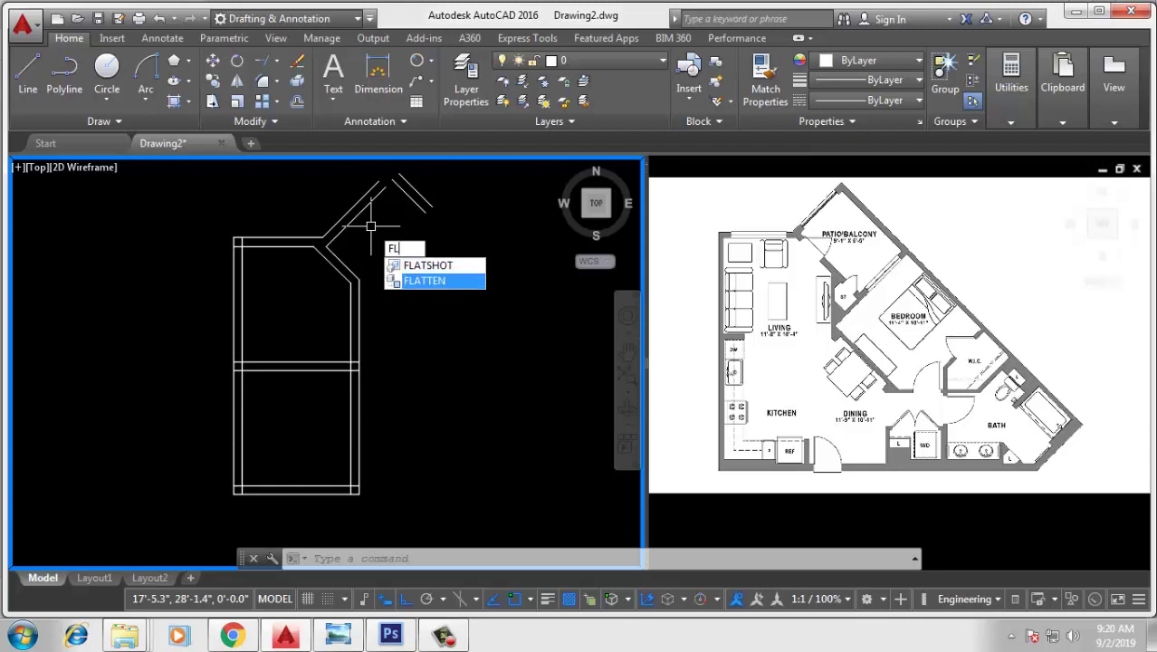
key("BackSpace")
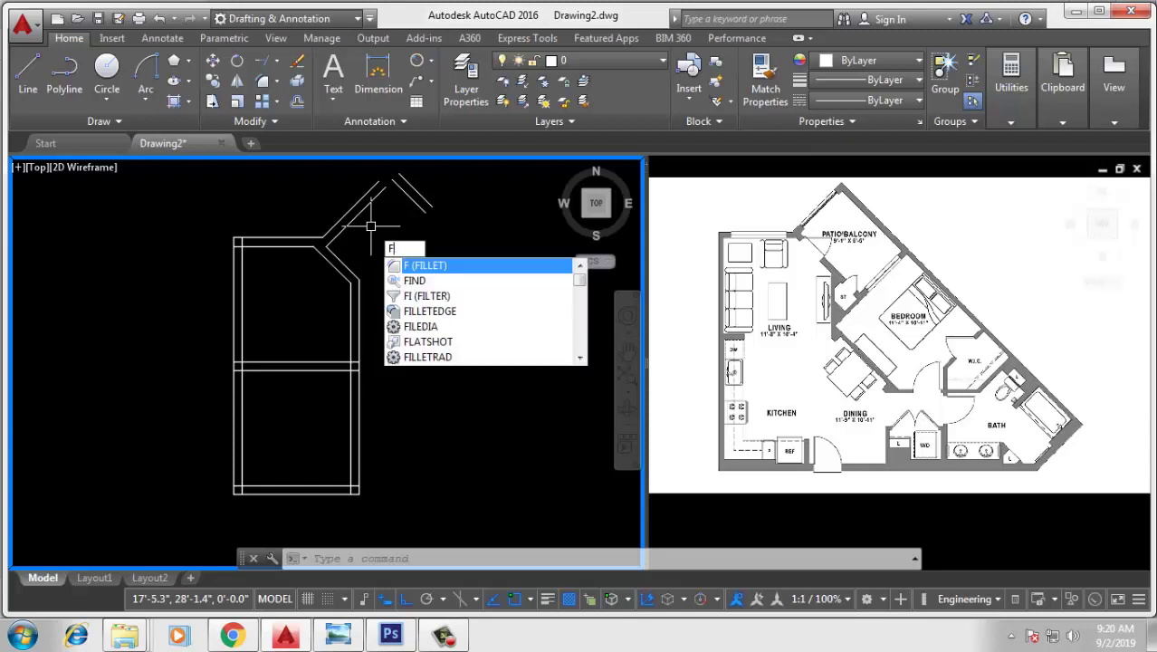
key("Return")
left_click(362, 212)
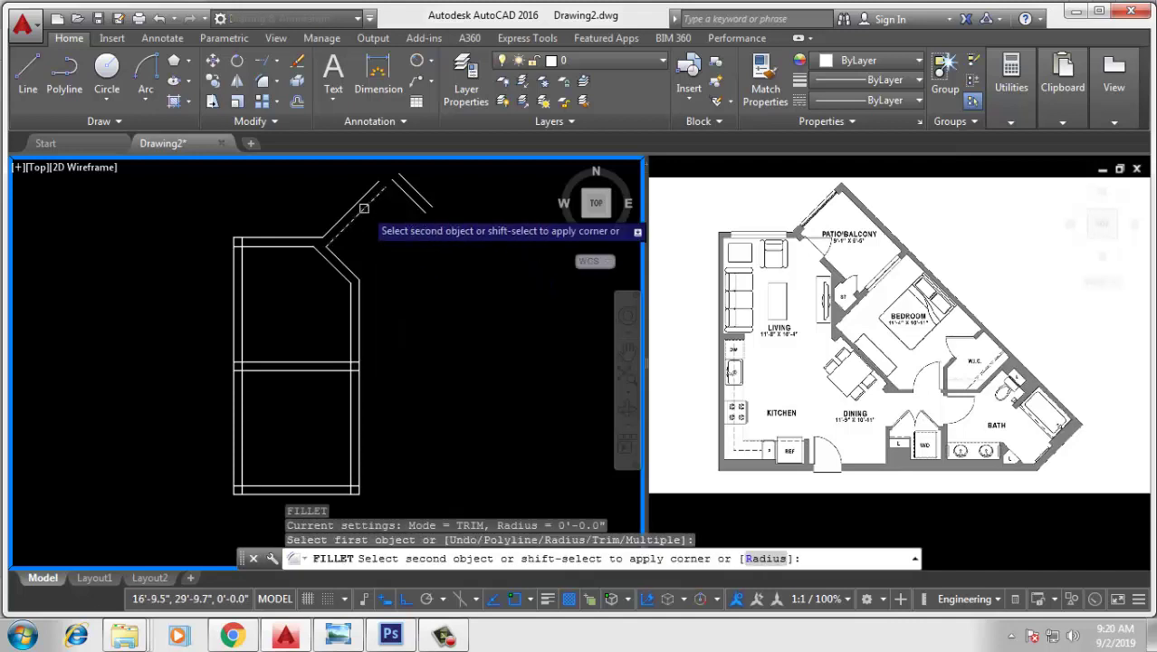
key("Return")
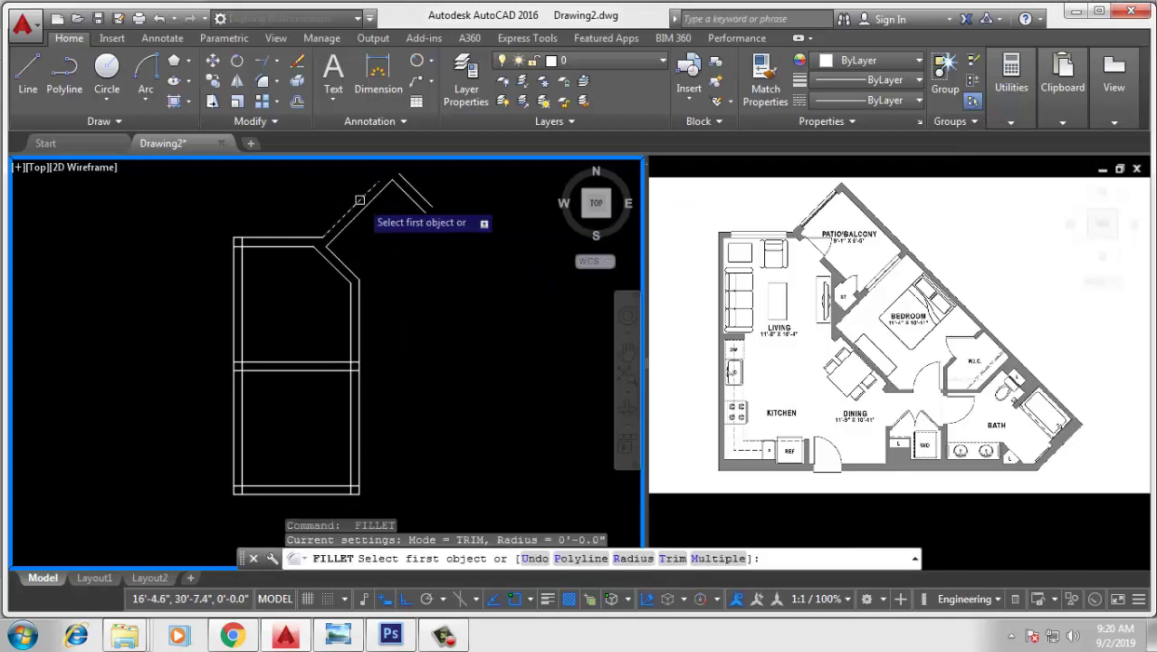
left_click(362, 207)
left_click(401, 176)
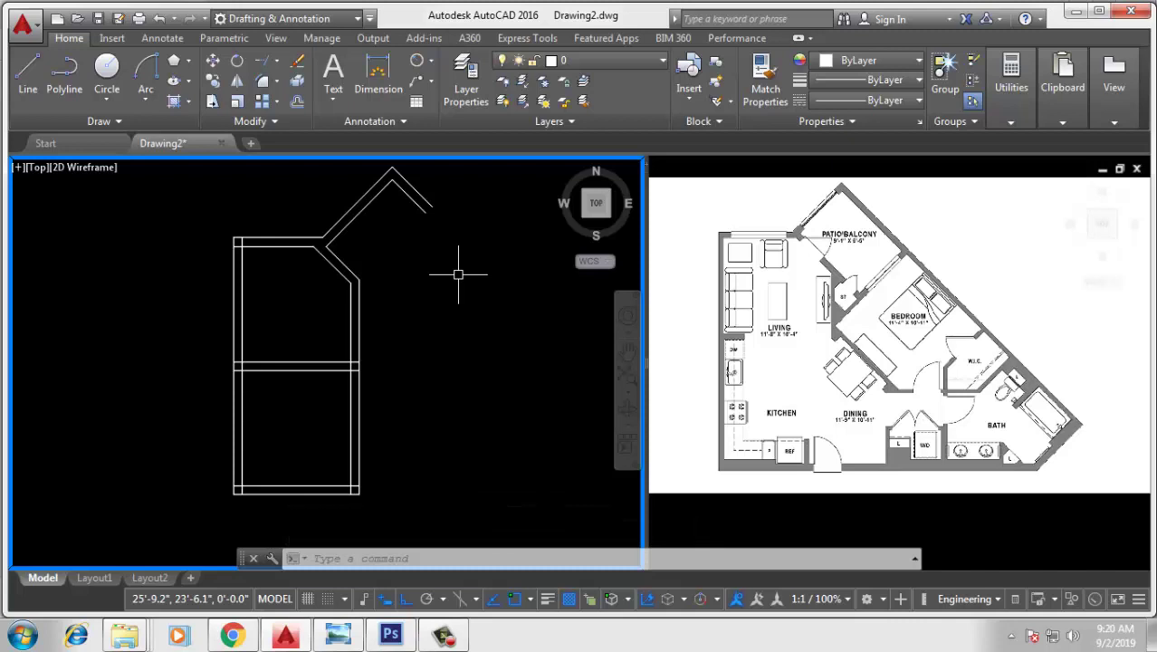
Step: Offset the upper diagonal 8' to the lower right, then copy it 10" for wall thickness
key("Escape")
key("Escape")
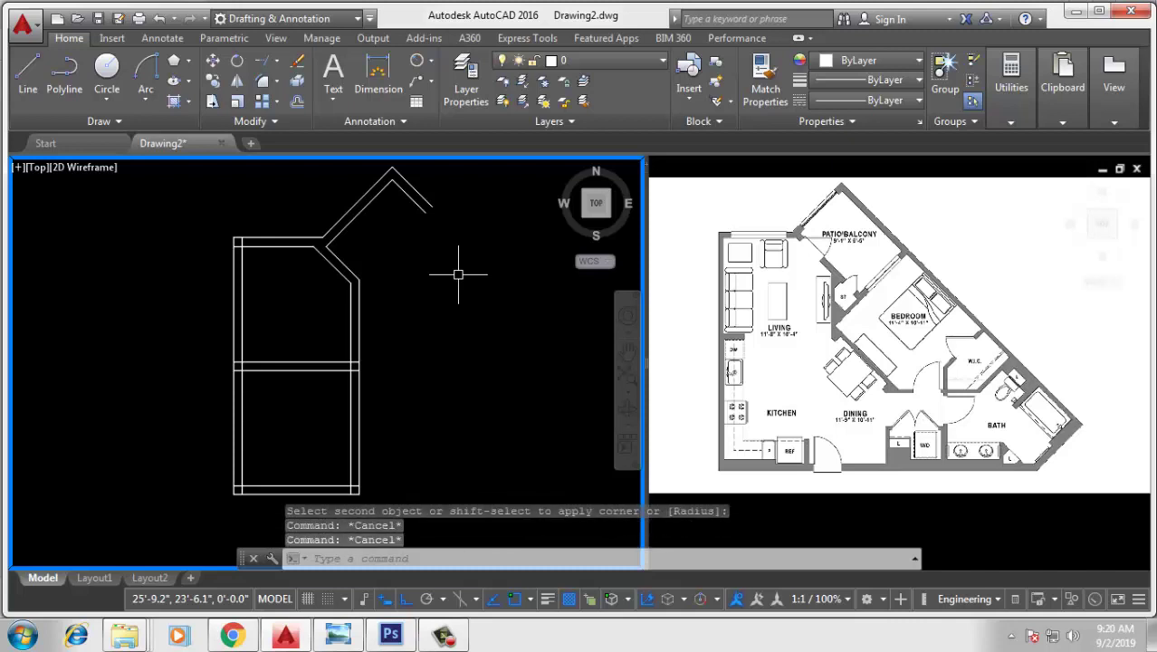
type("o")
key("Return")
type("8'")
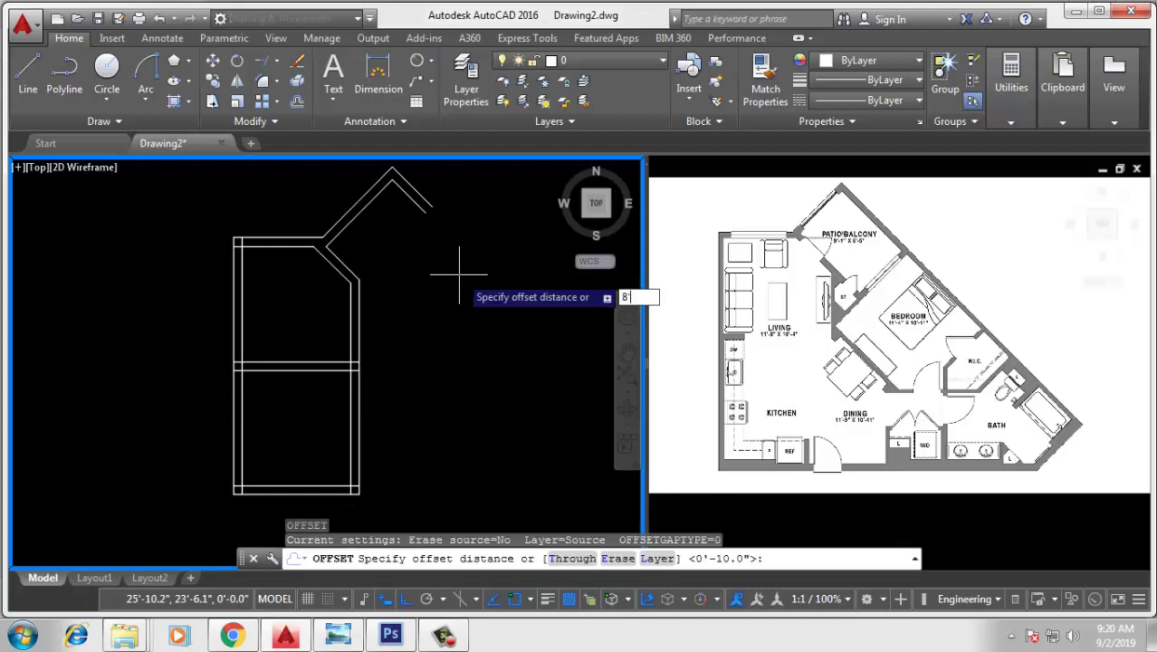
key("Return")
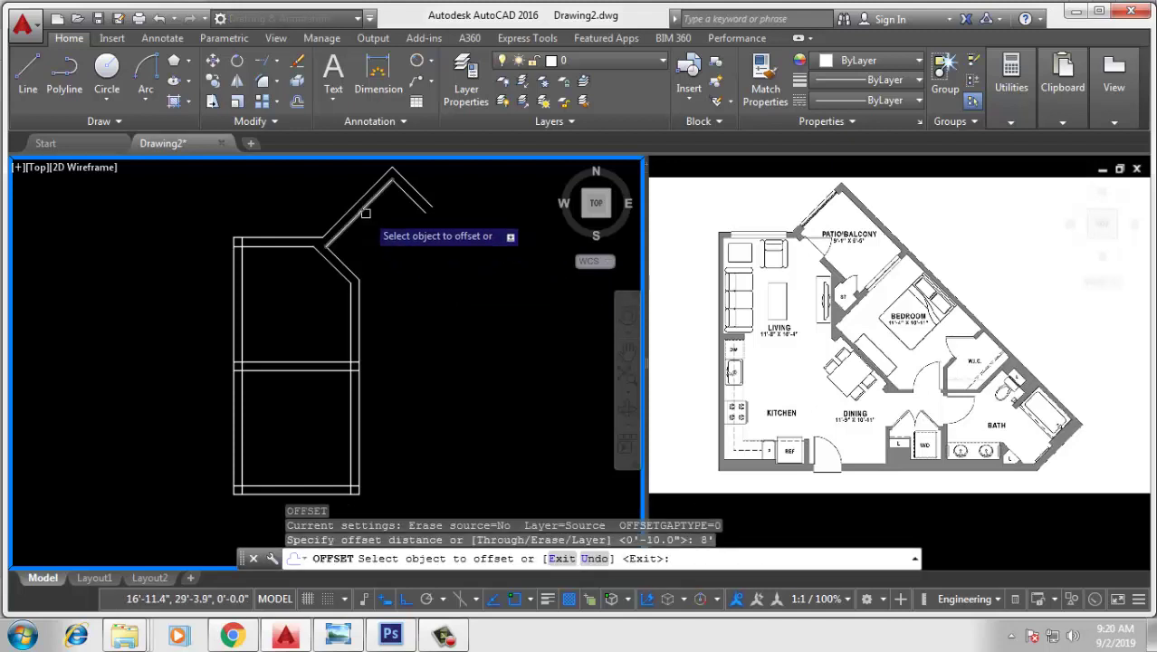
left_click(366, 213)
left_click(480, 281)
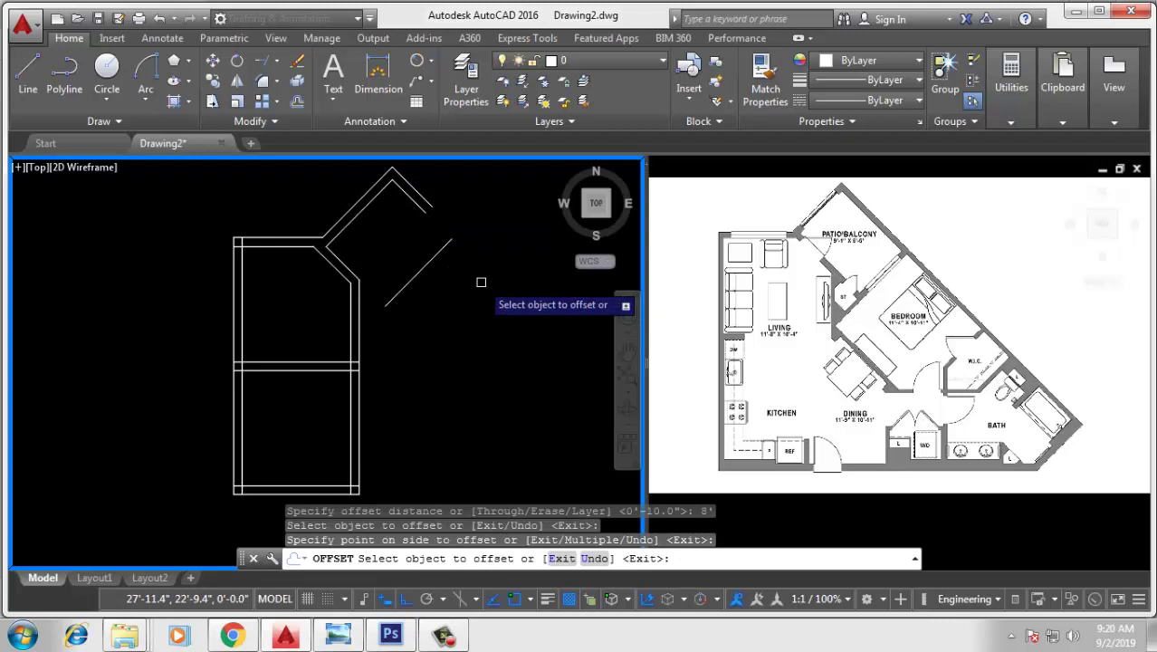
key("Return")
key("Return")
type("10")
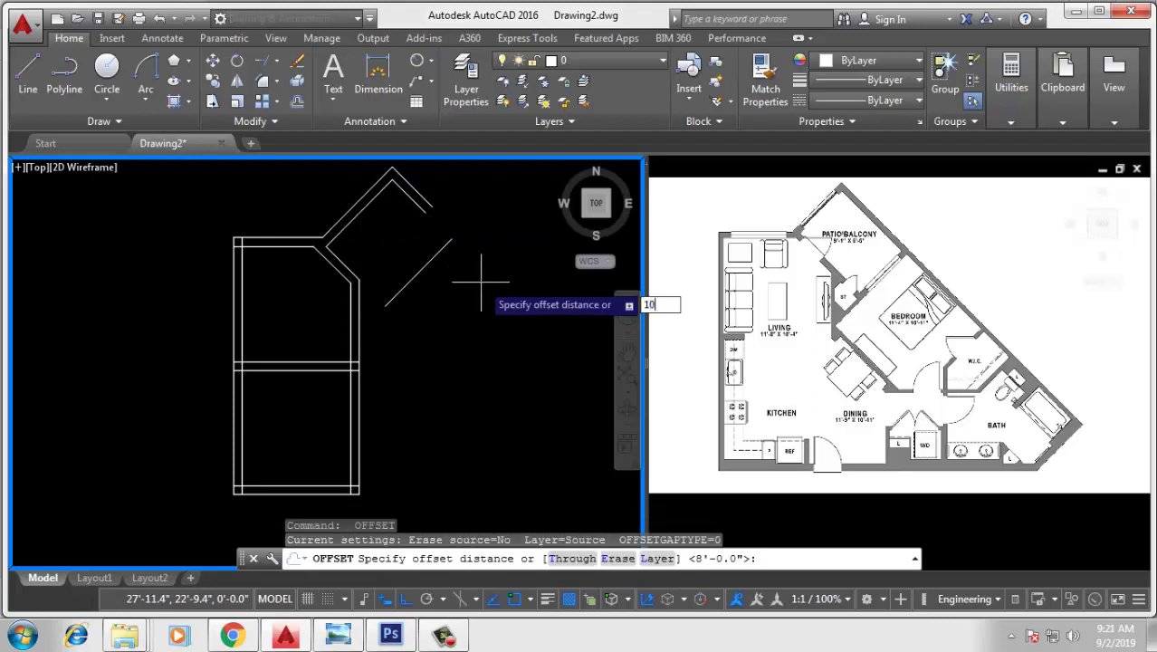
key("Return")
left_click(419, 271)
left_click(464, 305)
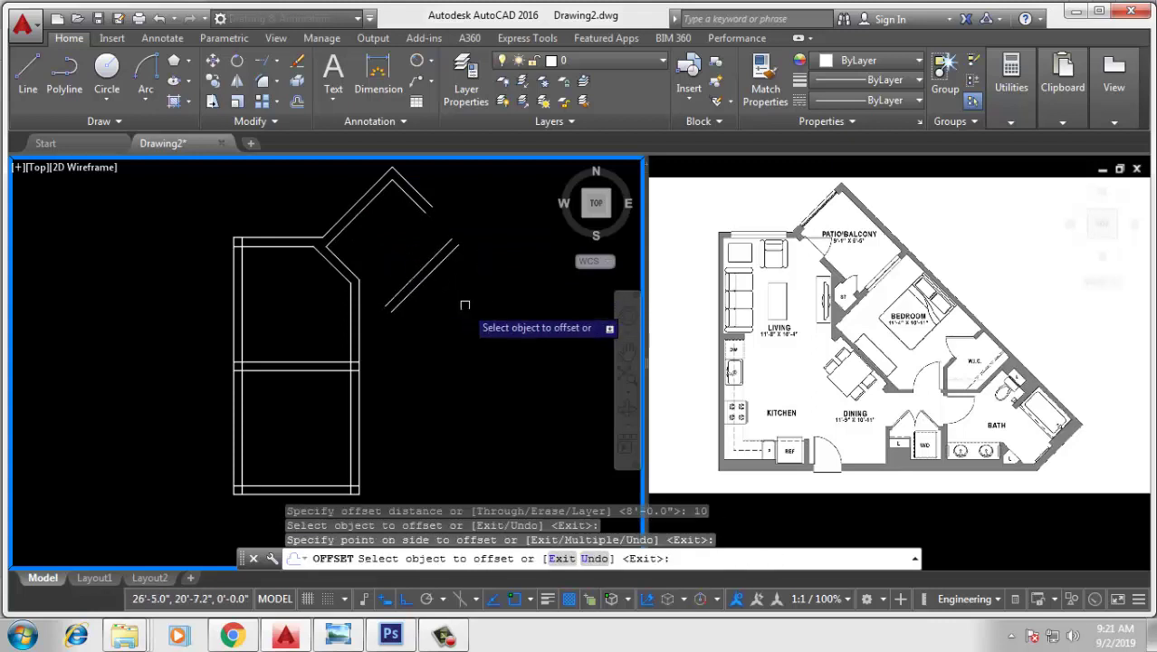
key("Return")
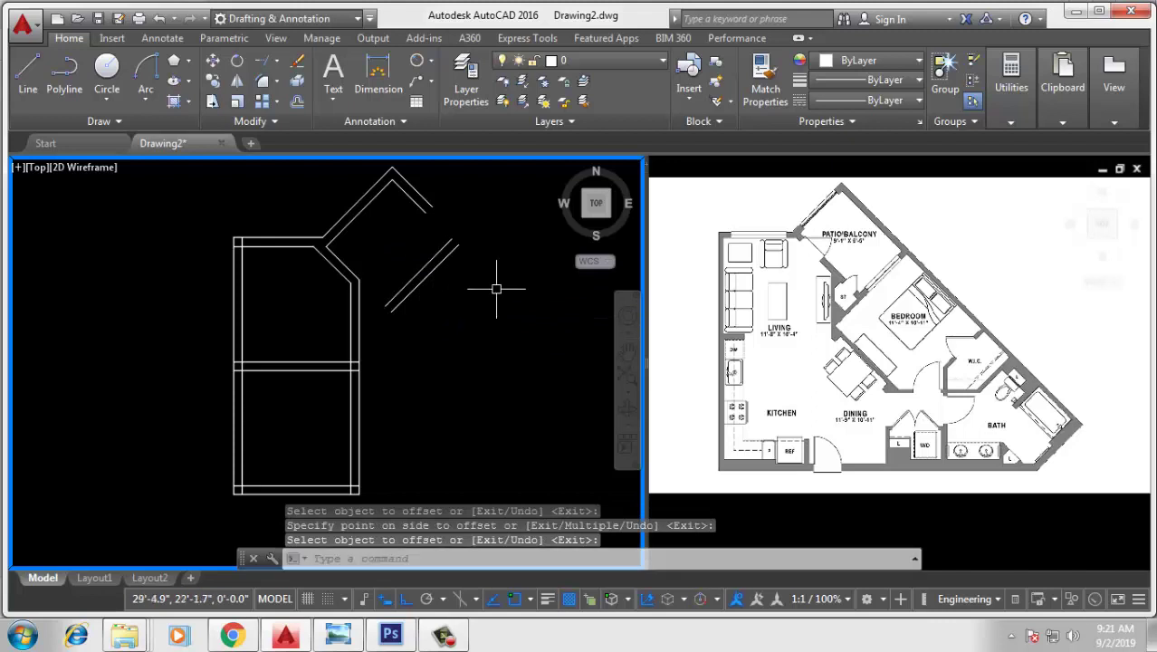
key("Escape")
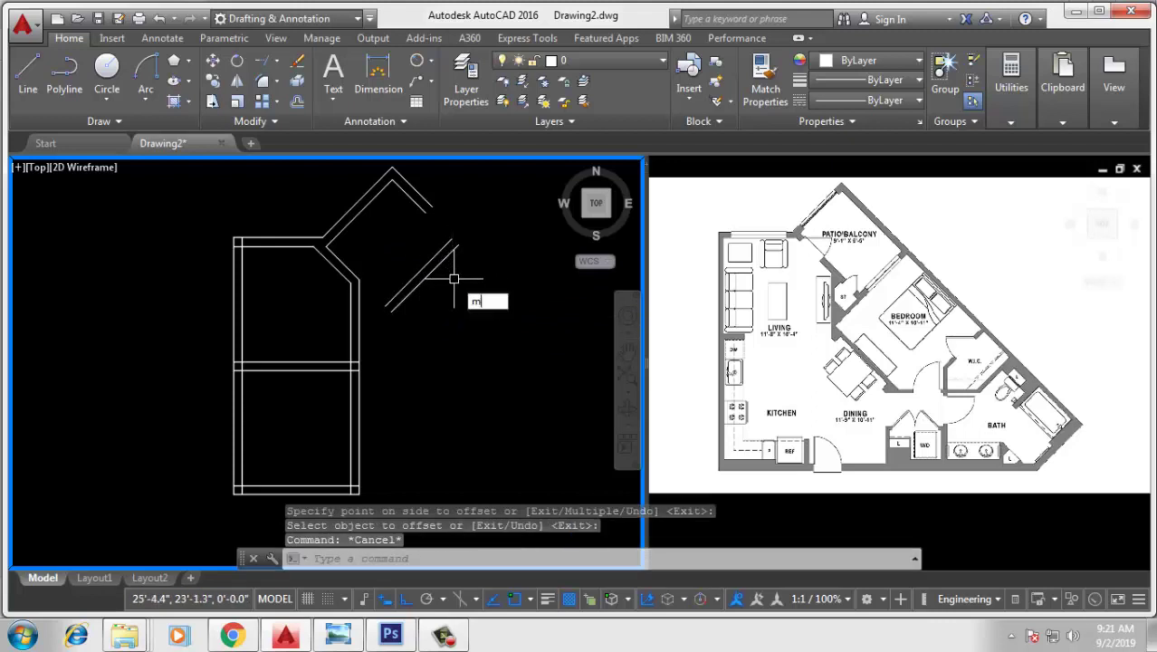
Step: Fillet the diagonal wall lines at zero radius into two sharp corners
key("Escape")
key("Escape")
type("f")
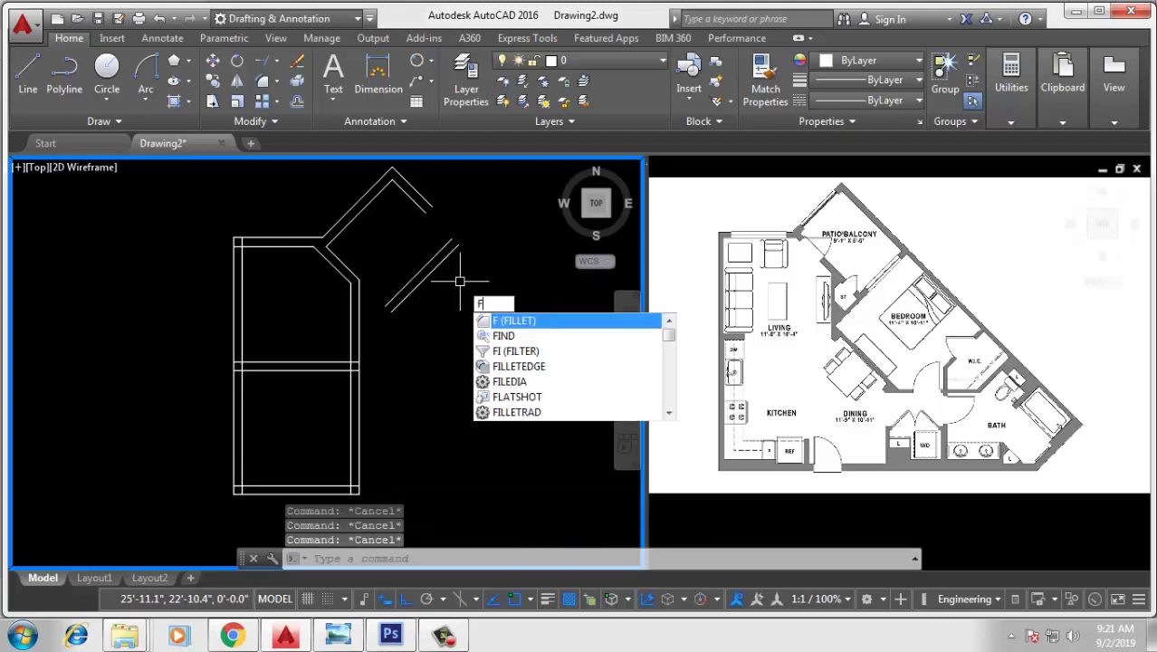
key("Return")
left_click(452, 253)
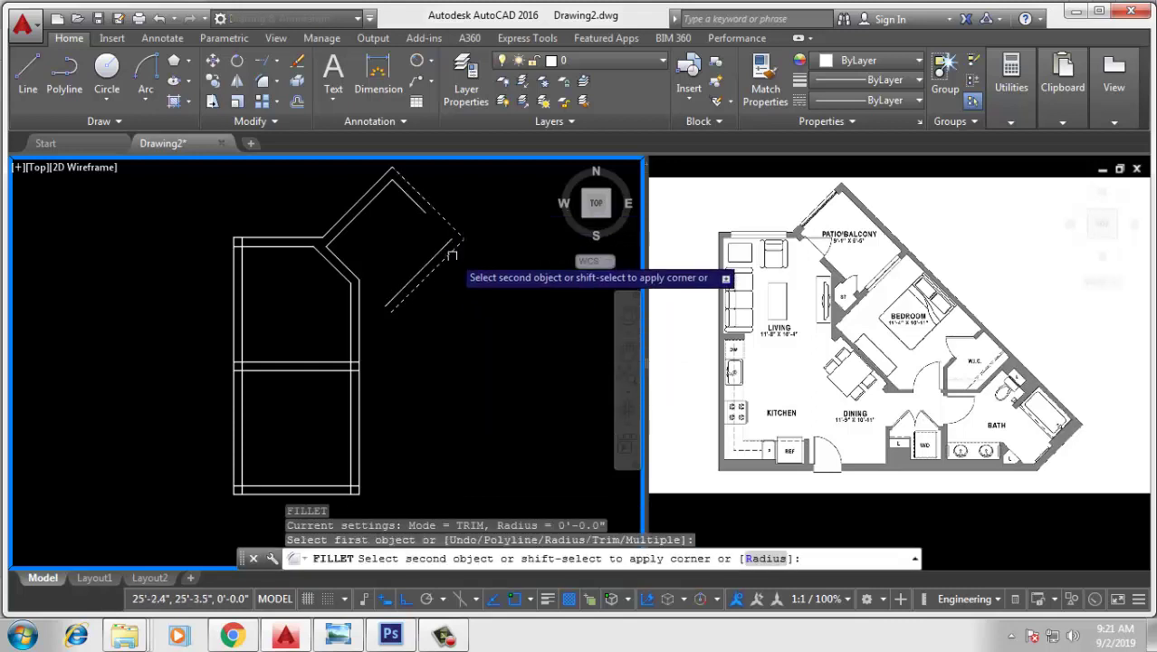
left_click(451, 250)
key("Return")
left_click(422, 206)
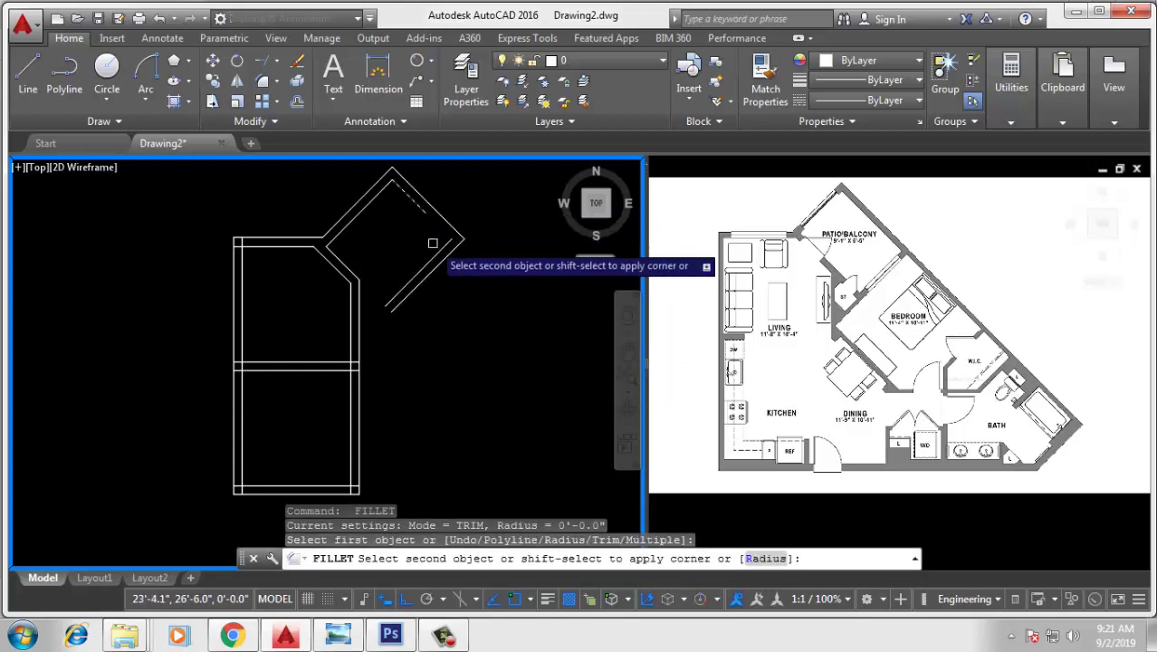
left_click(433, 243)
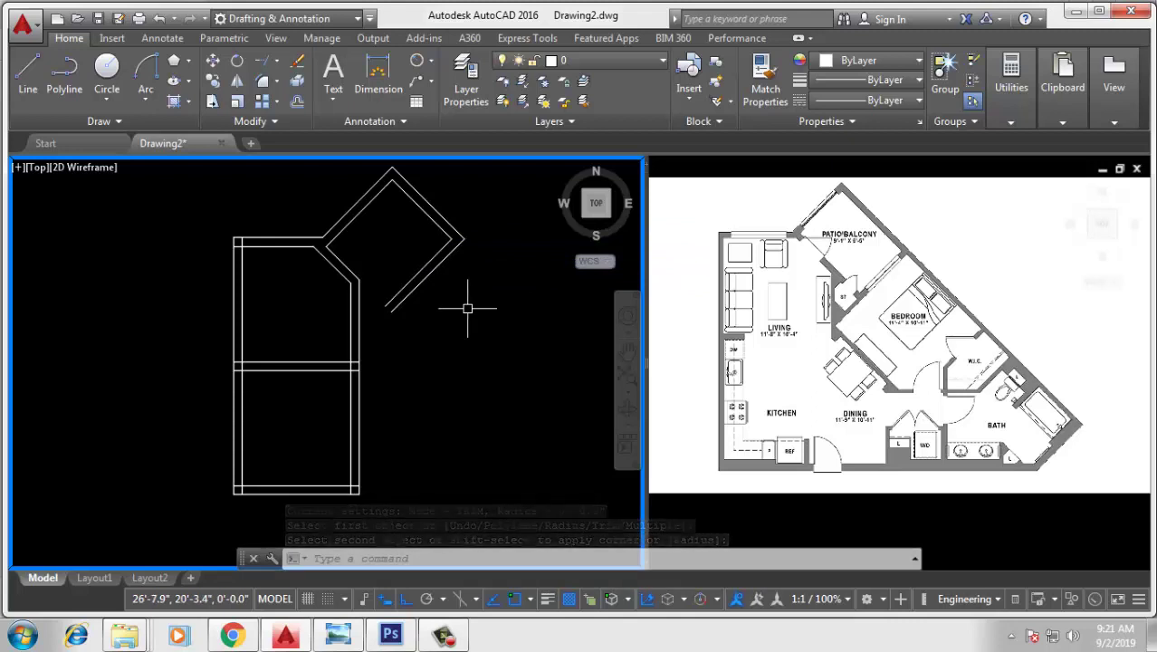
key("Escape")
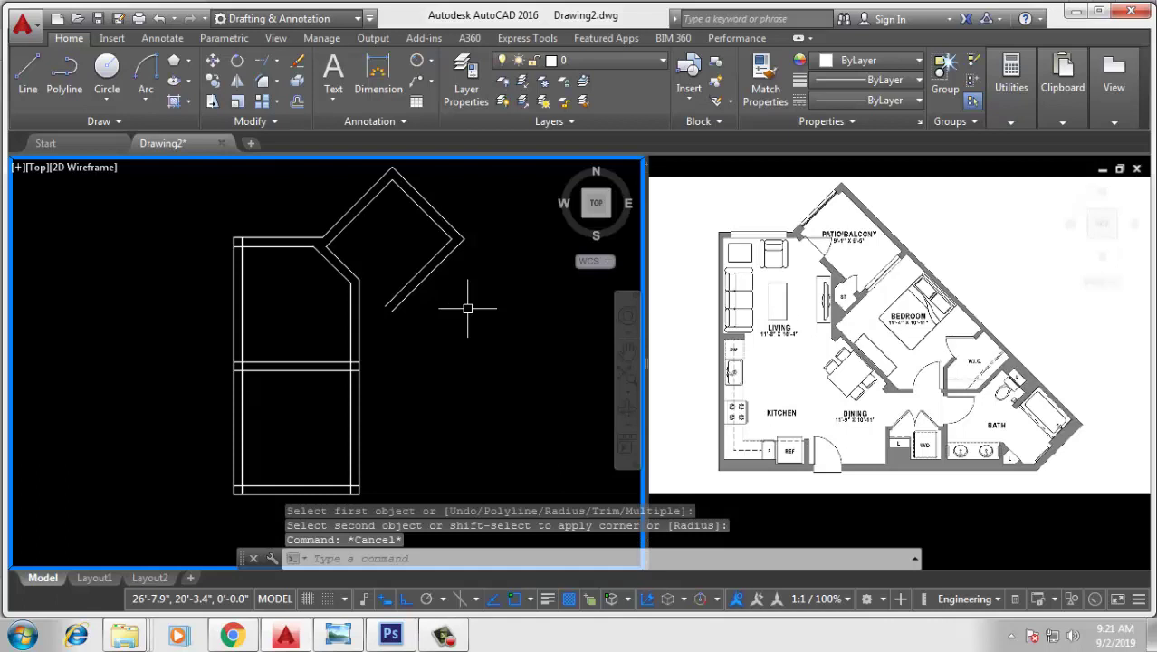
Step: Offset the diagonal wall line 11' to the lower right and pair it with a 10" copy
type("o")
key("Return")
type("1")
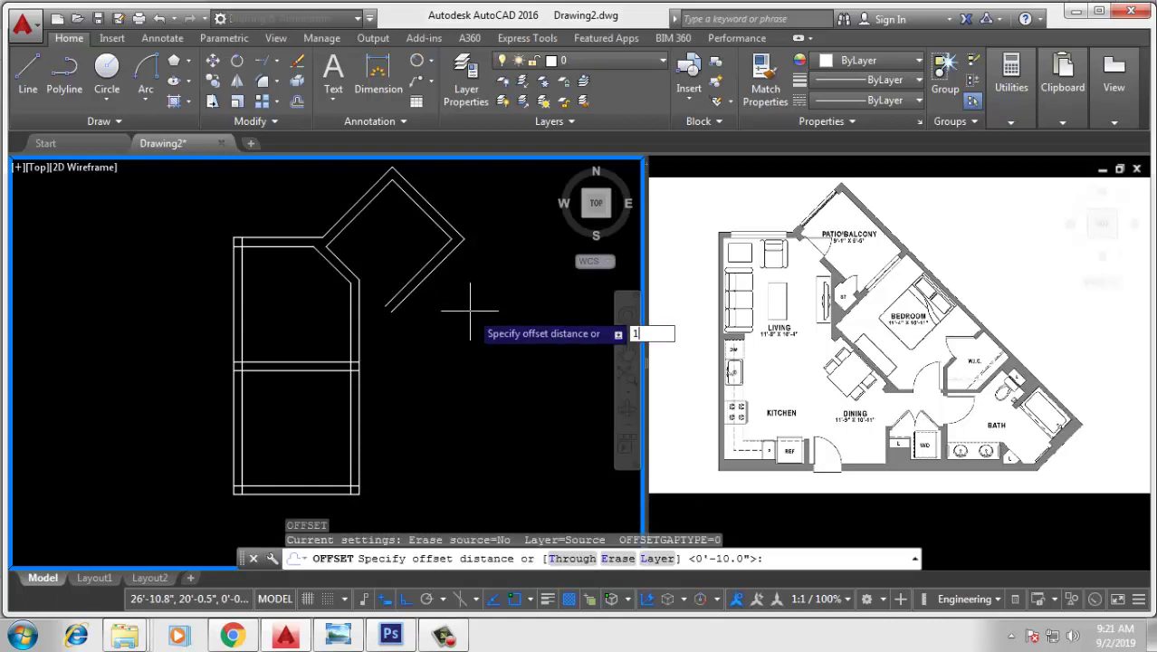
type("1")
key("Return")
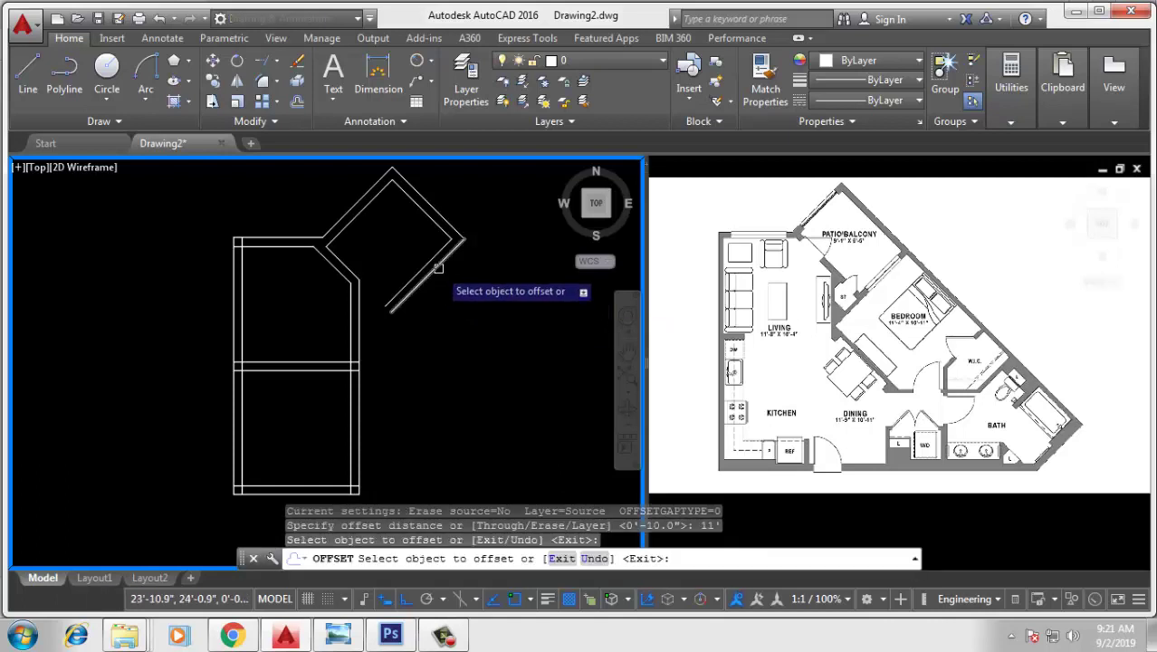
left_click(437, 265)
left_click(521, 349)
key("Return")
key("Return")
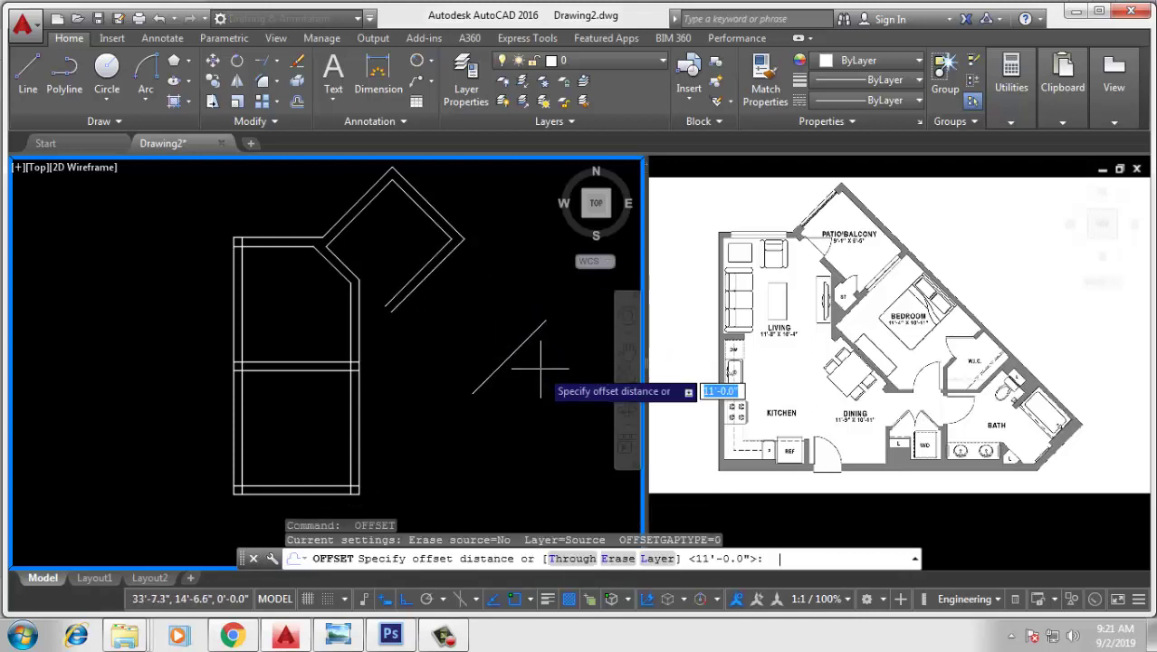
type("10")
key("Return")
left_click(515, 351)
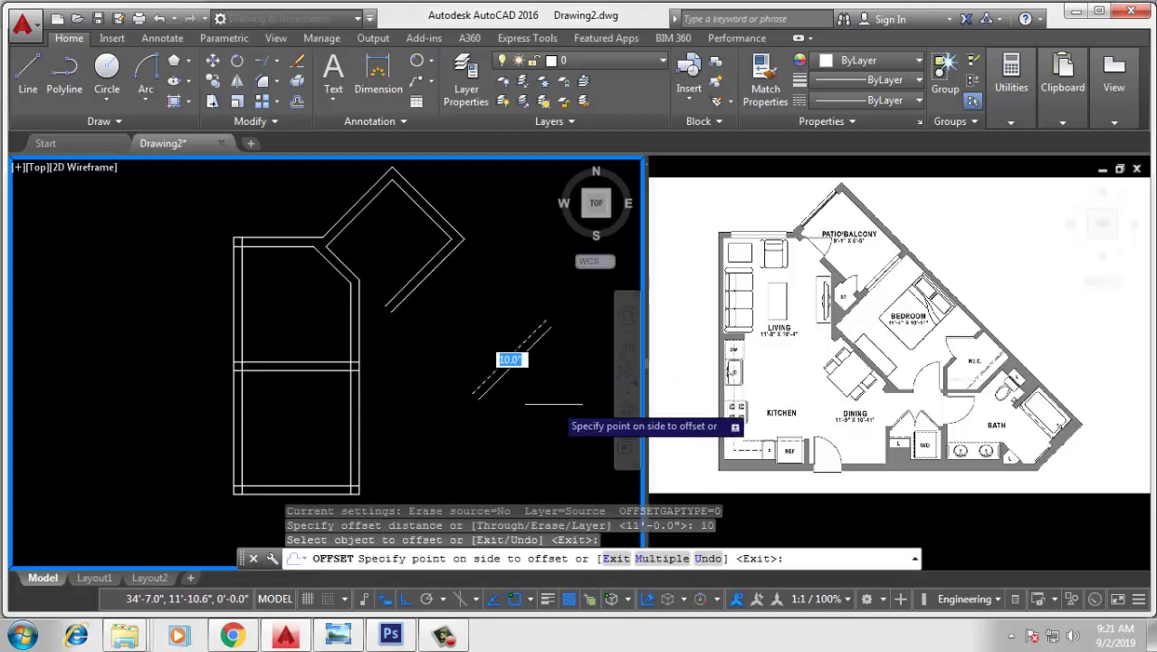
left_click(571, 419)
middle_click_drag(571, 420, 527, 393)
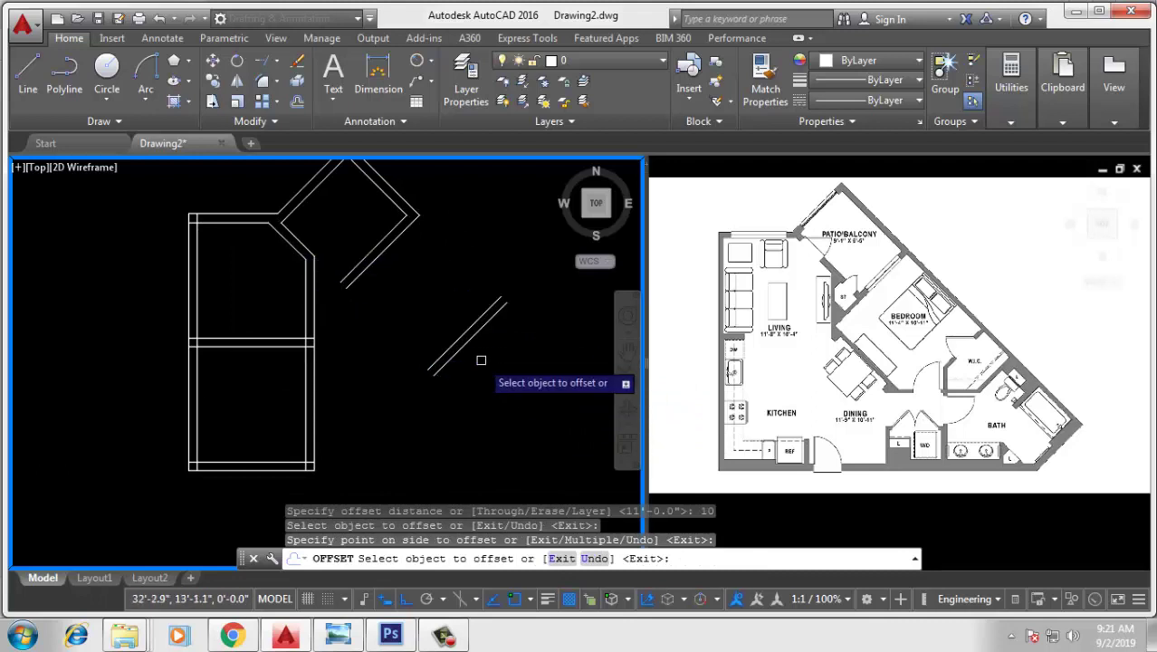
Step: Add another diagonal wall 4' further out with its 10" twin line
key("Return")
key("Return")
type("4'")
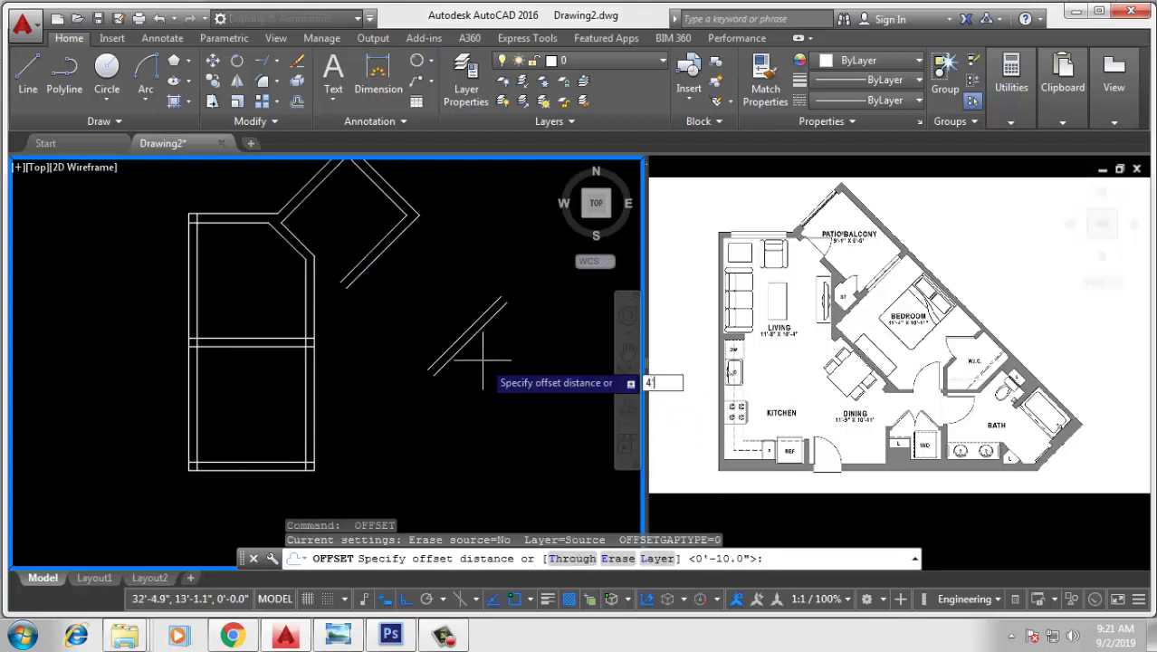
key("Return")
left_click(464, 333)
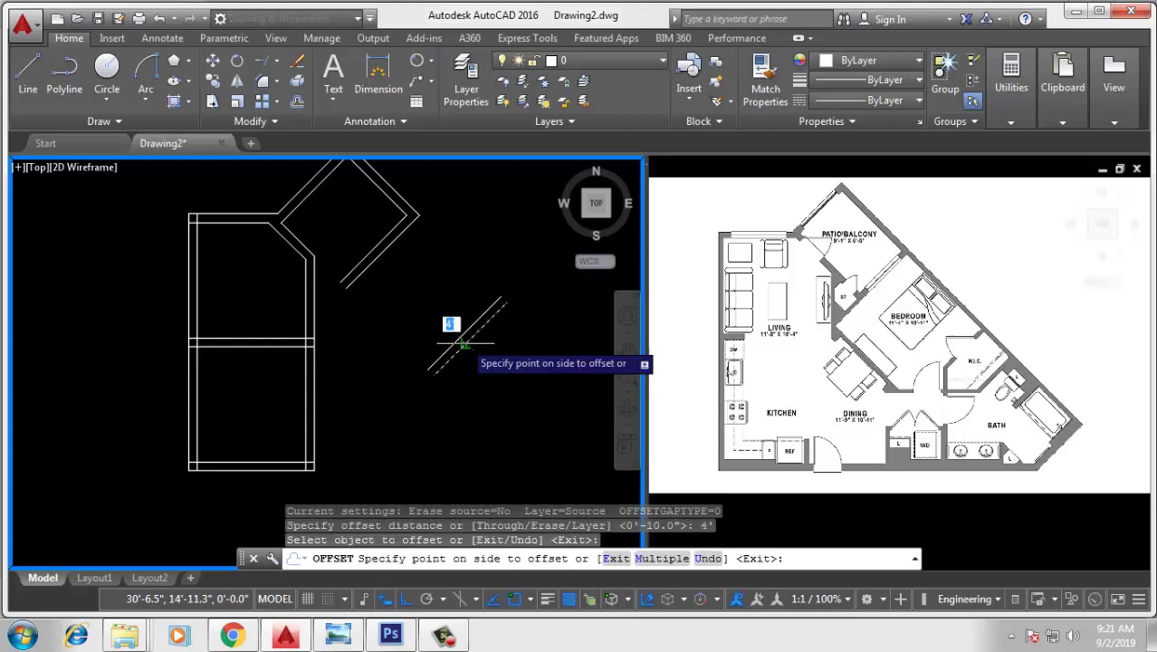
left_click(528, 384)
key("Return")
key("Return")
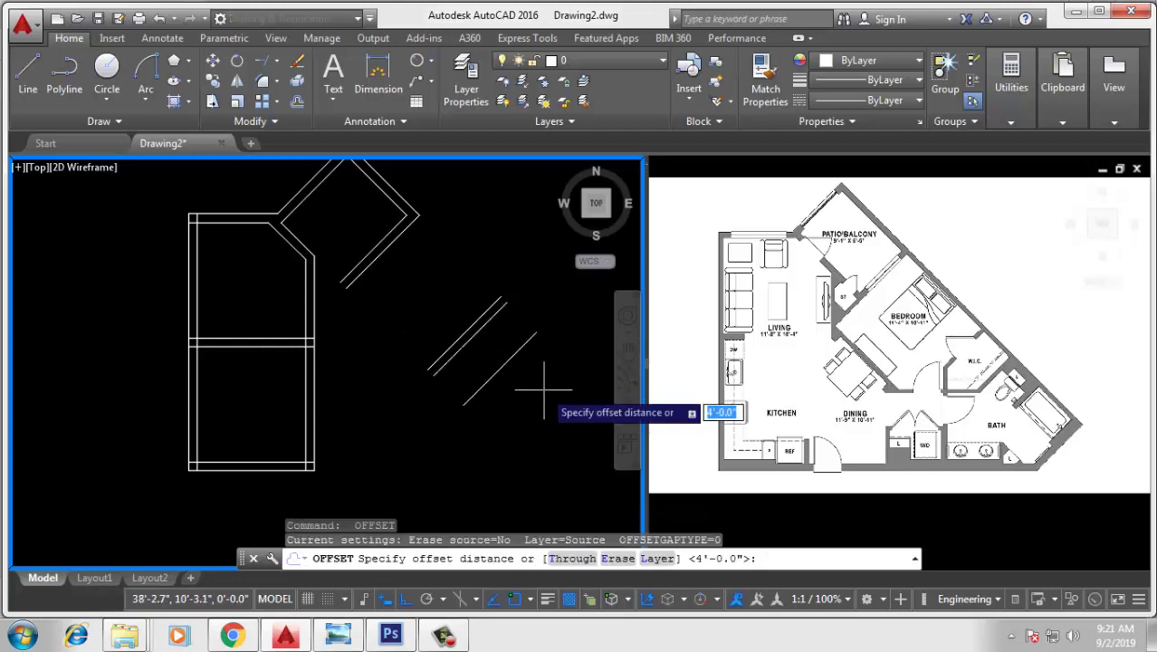
key("Return")
left_click(504, 364)
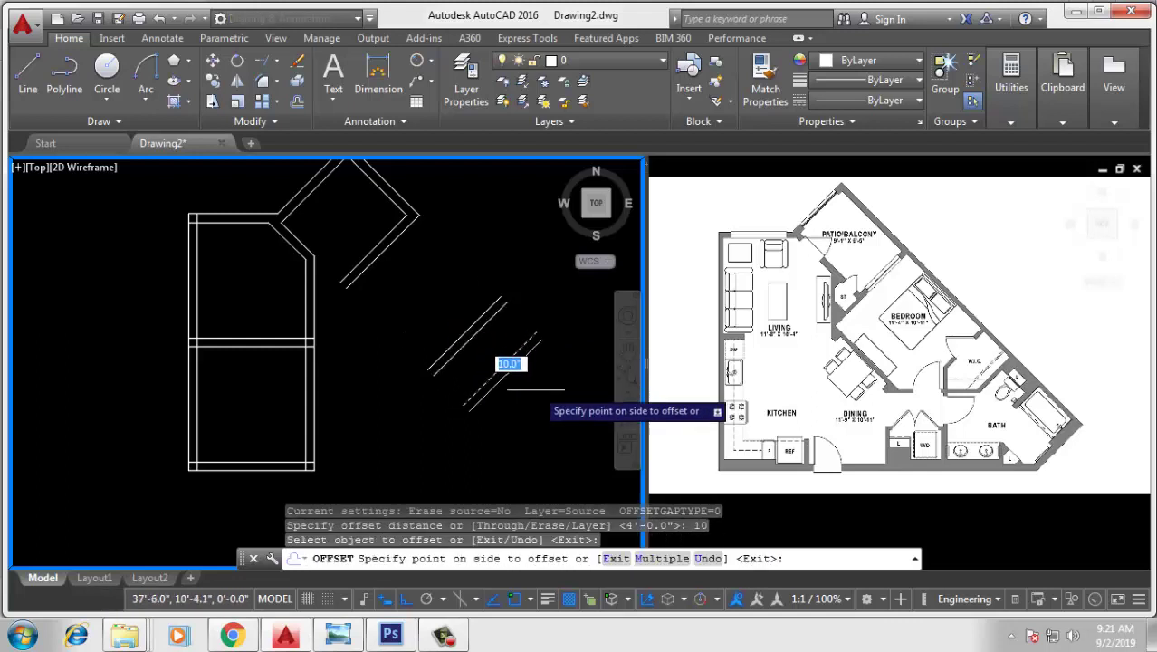
left_click(539, 392)
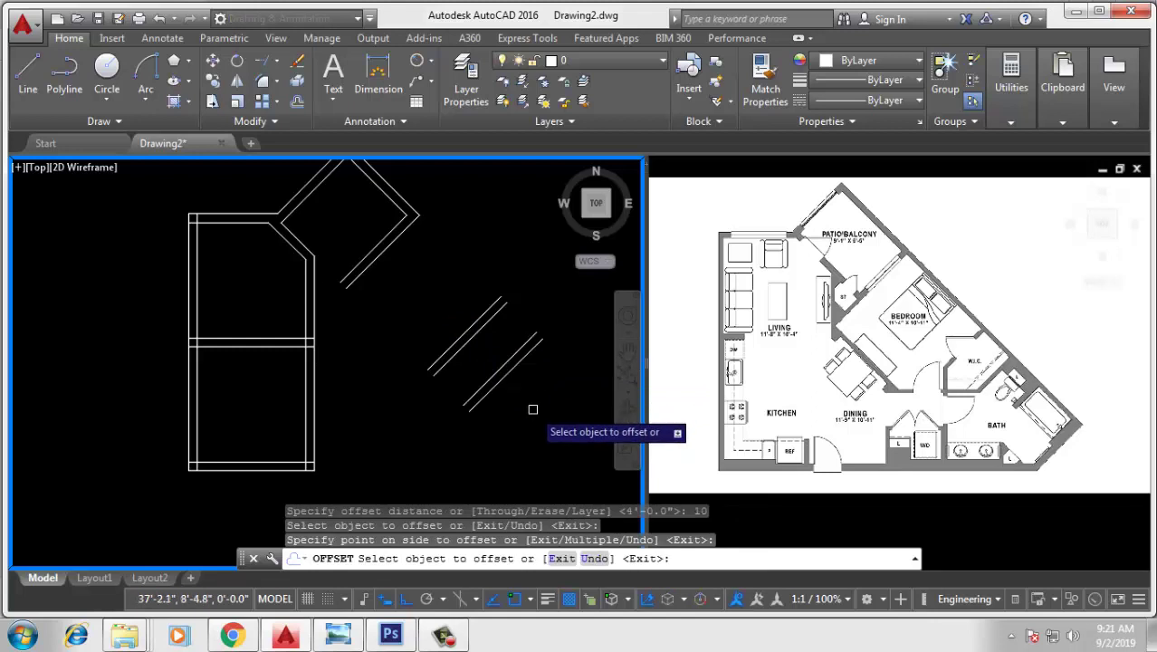
Step: Add a further diagonal wall 8' to the lower right with a 10" paired line
key("Return")
key("Return")
type("8'")
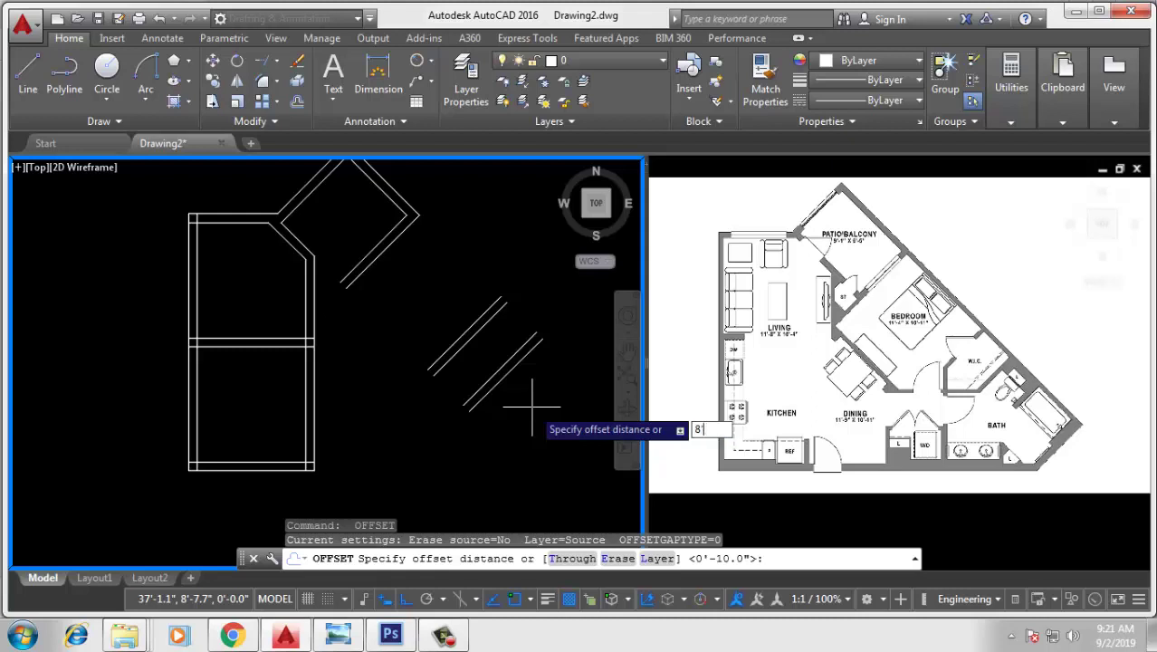
key("Return")
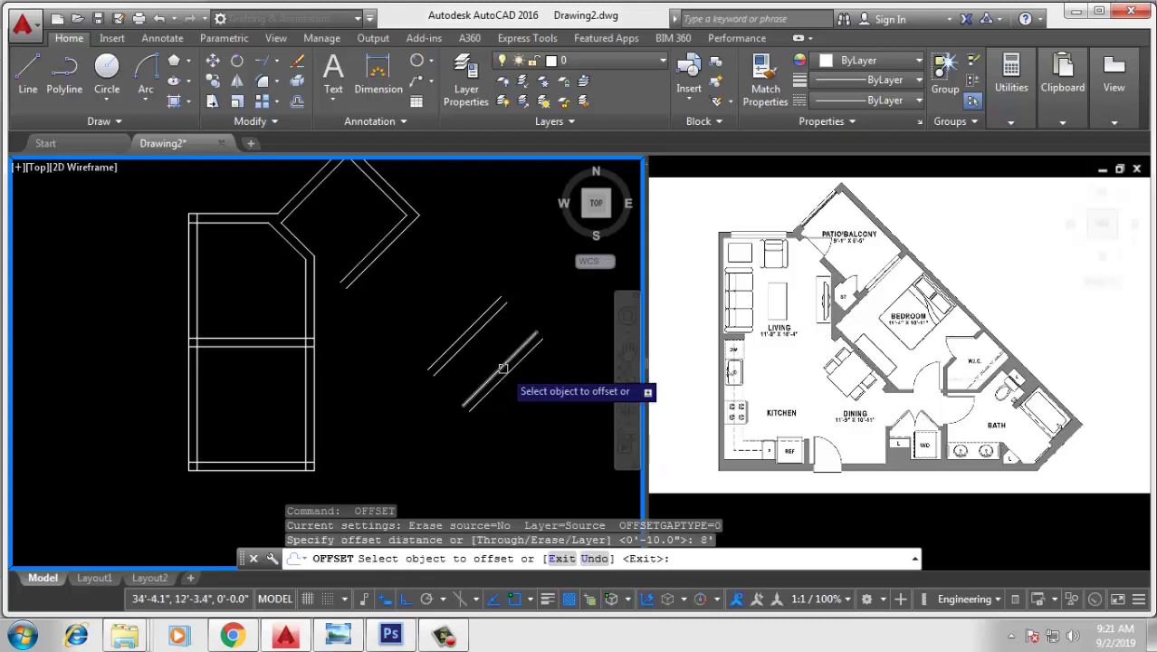
left_click(504, 369)
left_click(551, 418)
key("Return")
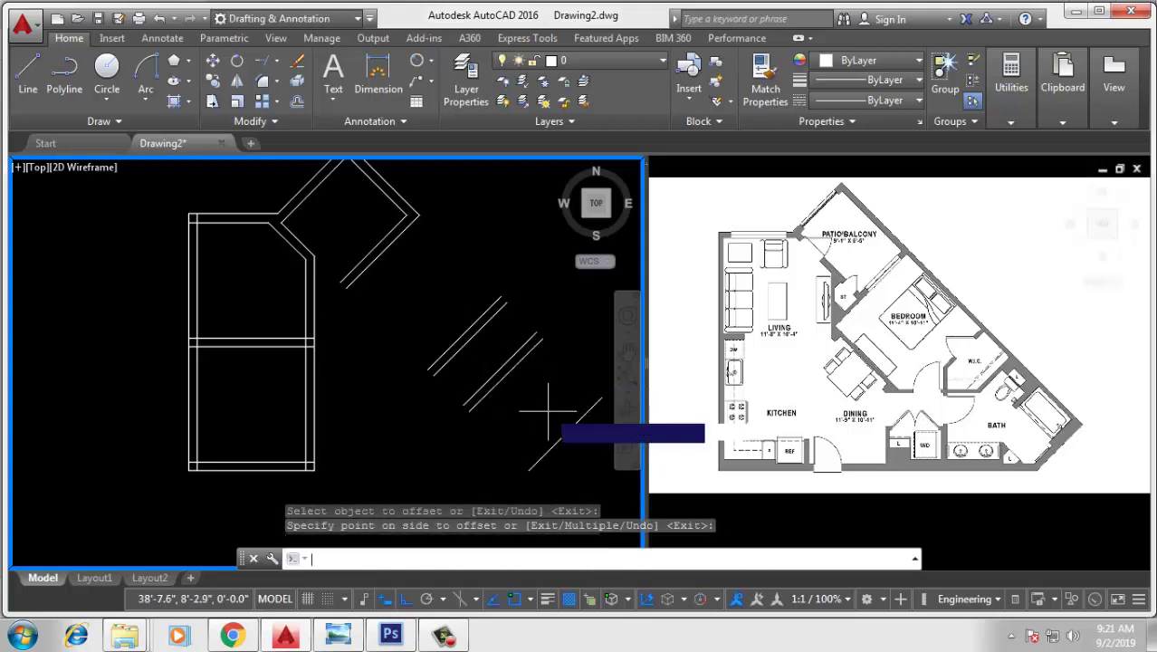
key("Return")
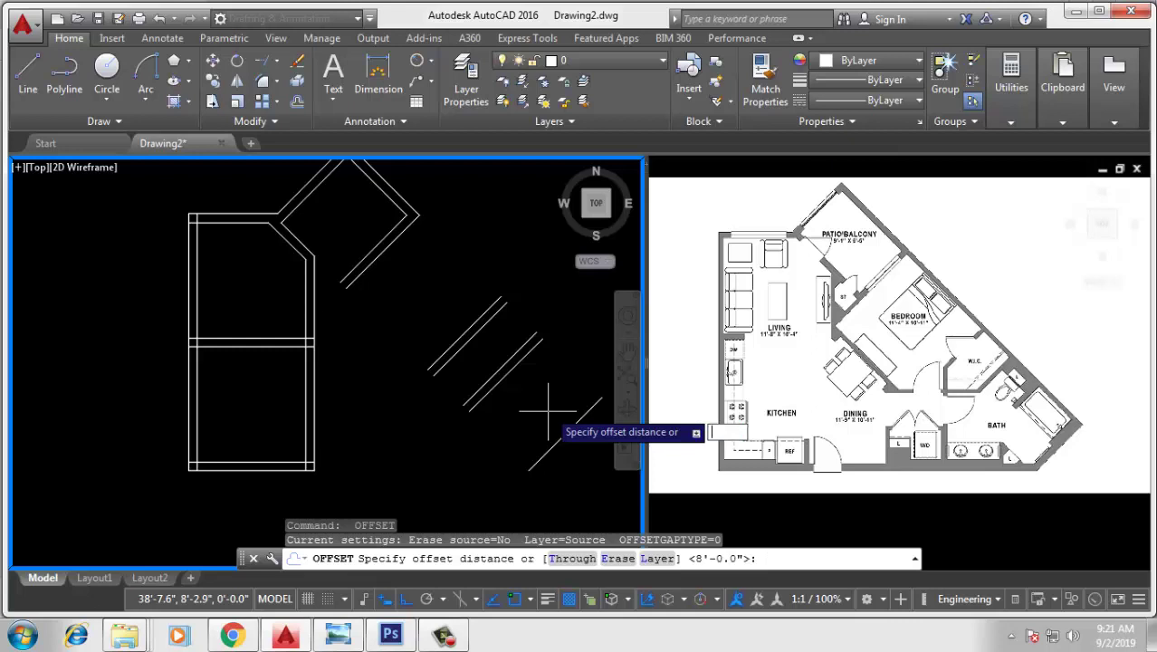
type("10")
key("Return")
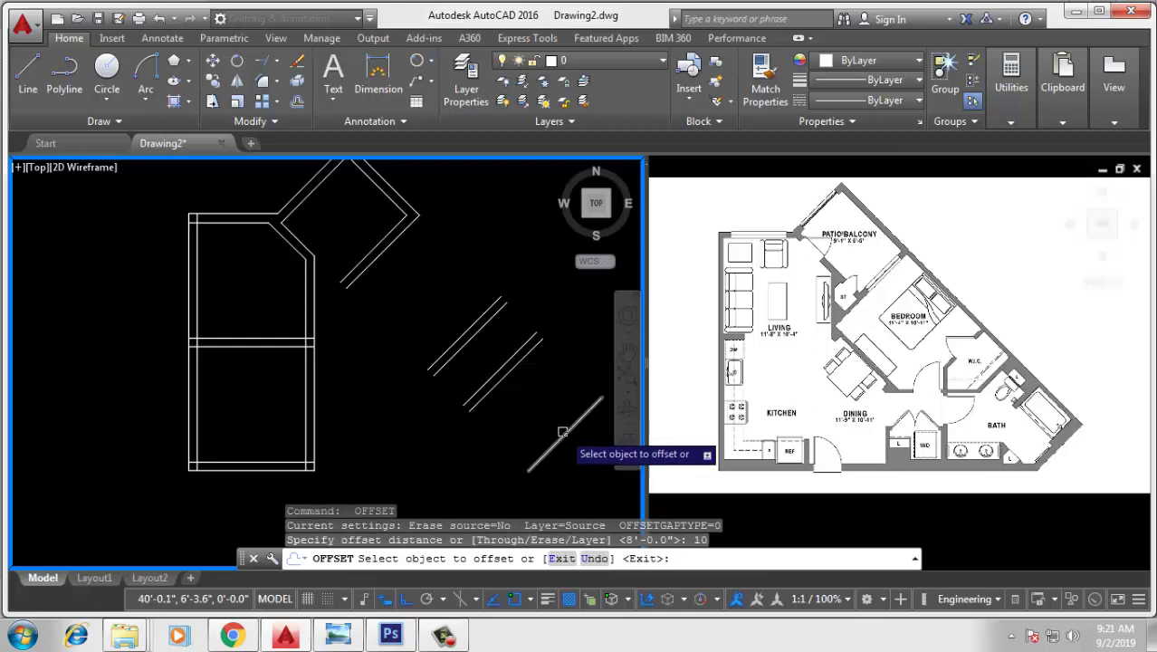
left_click(555, 444)
left_click(585, 465)
scroll(586, 465, "down", 3)
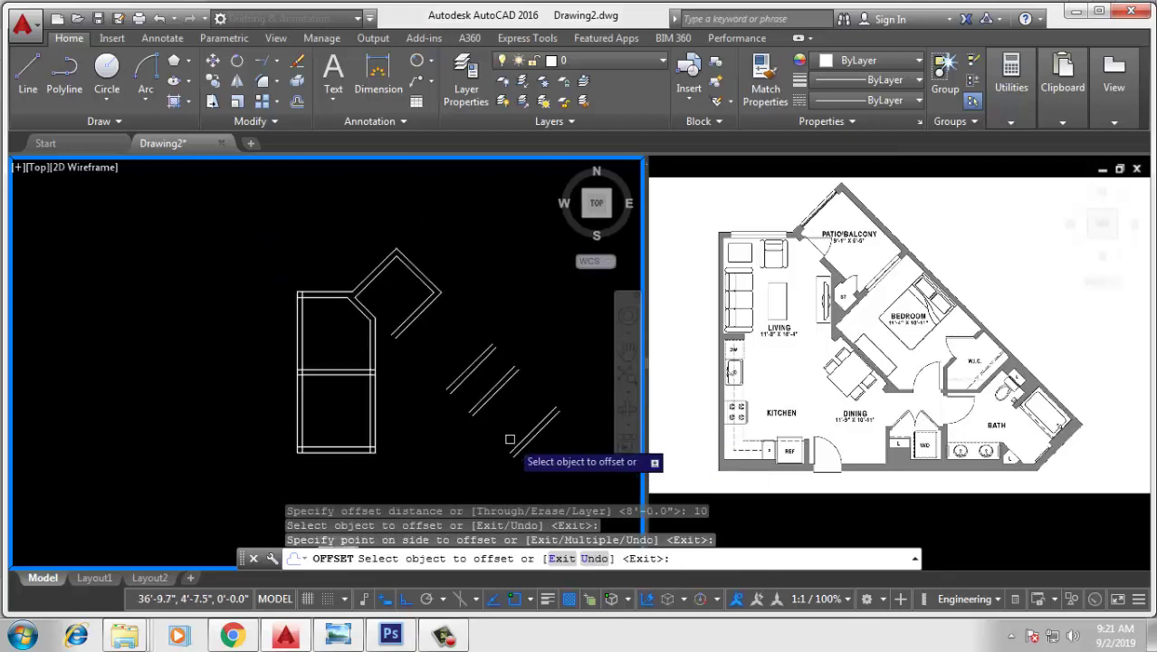
scroll(525, 460, "up", 1)
key("Escape")
type("E")
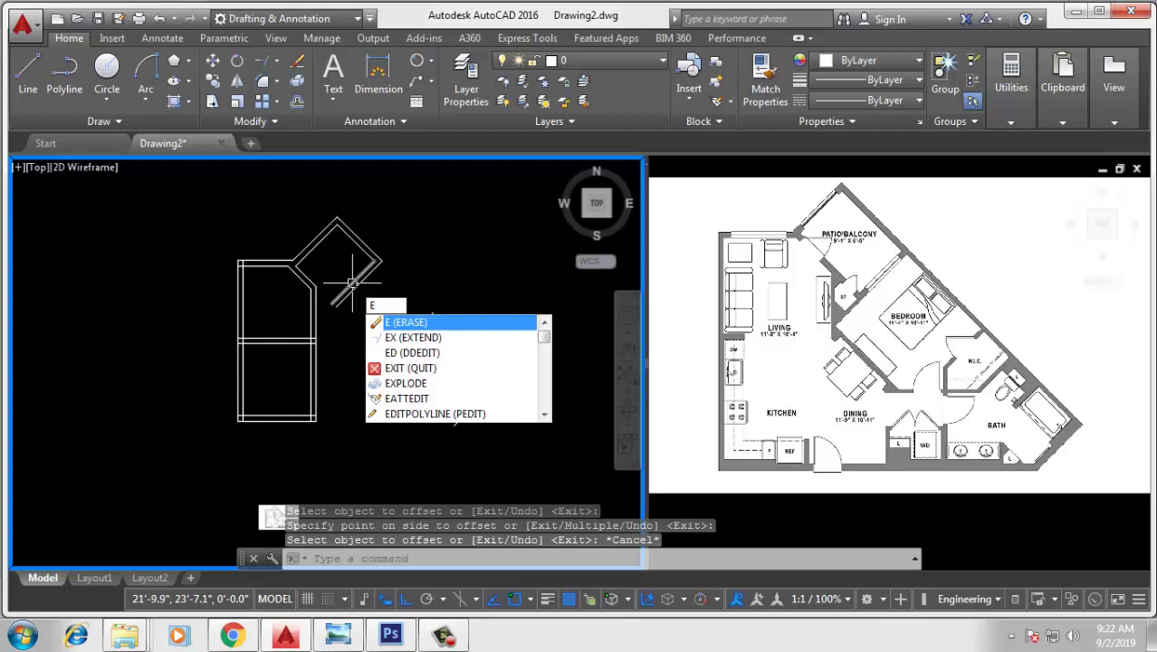
Step: Extend the upper diagonal wall line and the bottom wall line to the lower diagonal boundary
type("x")
key("Return")
left_click(491, 394)
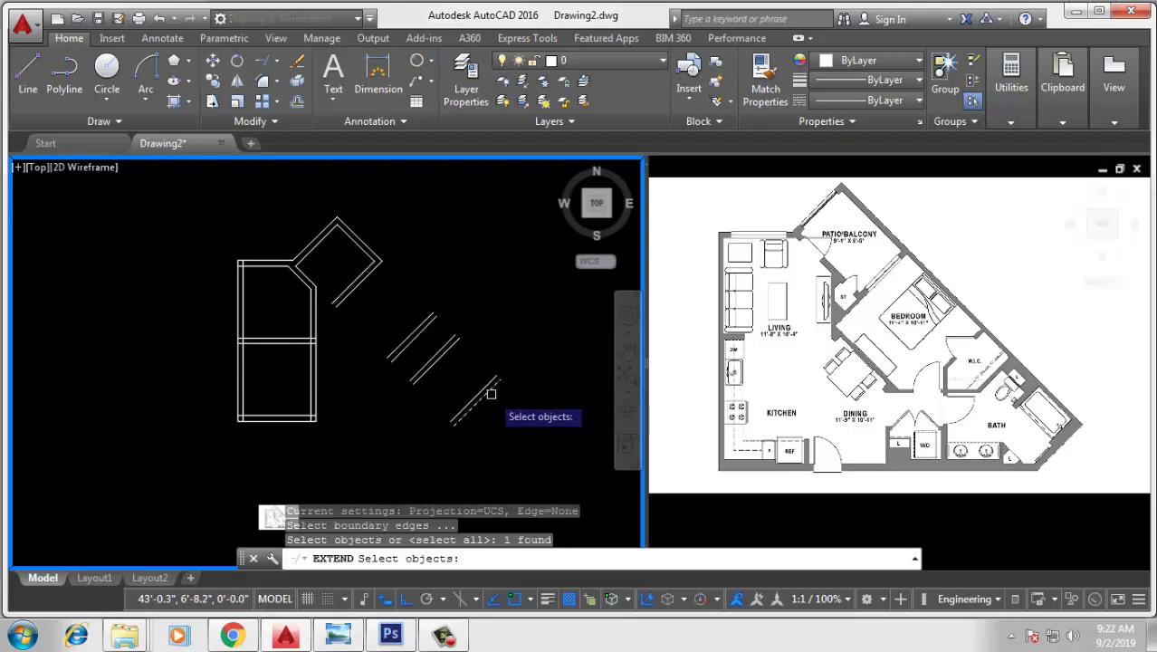
key("Return")
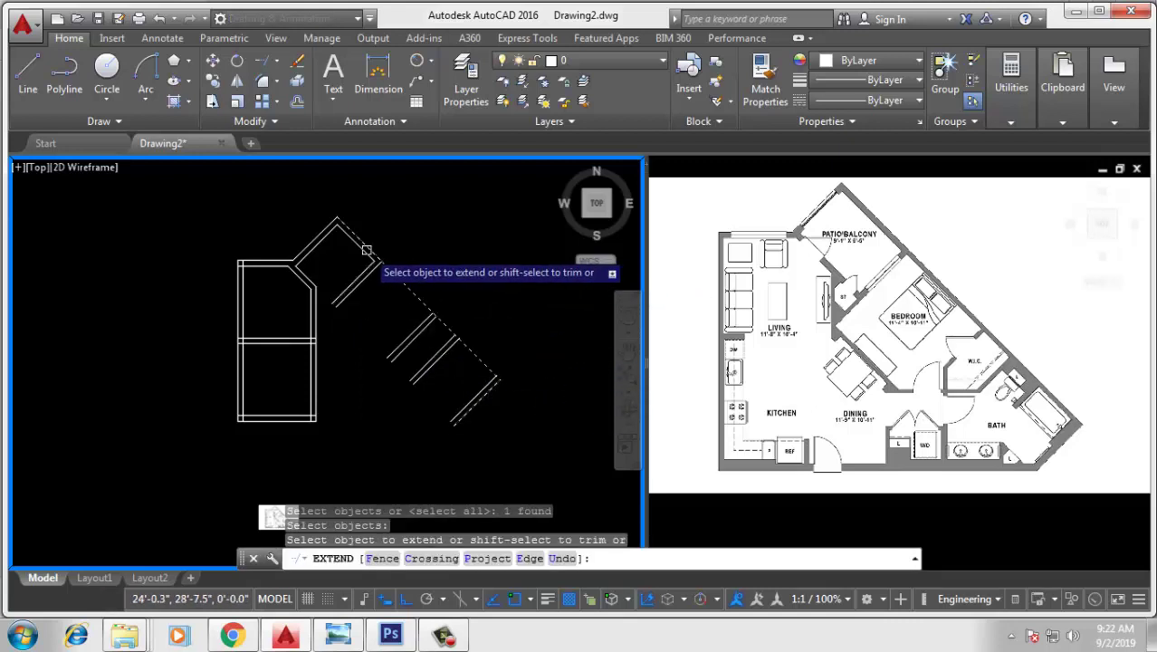
left_click(366, 250)
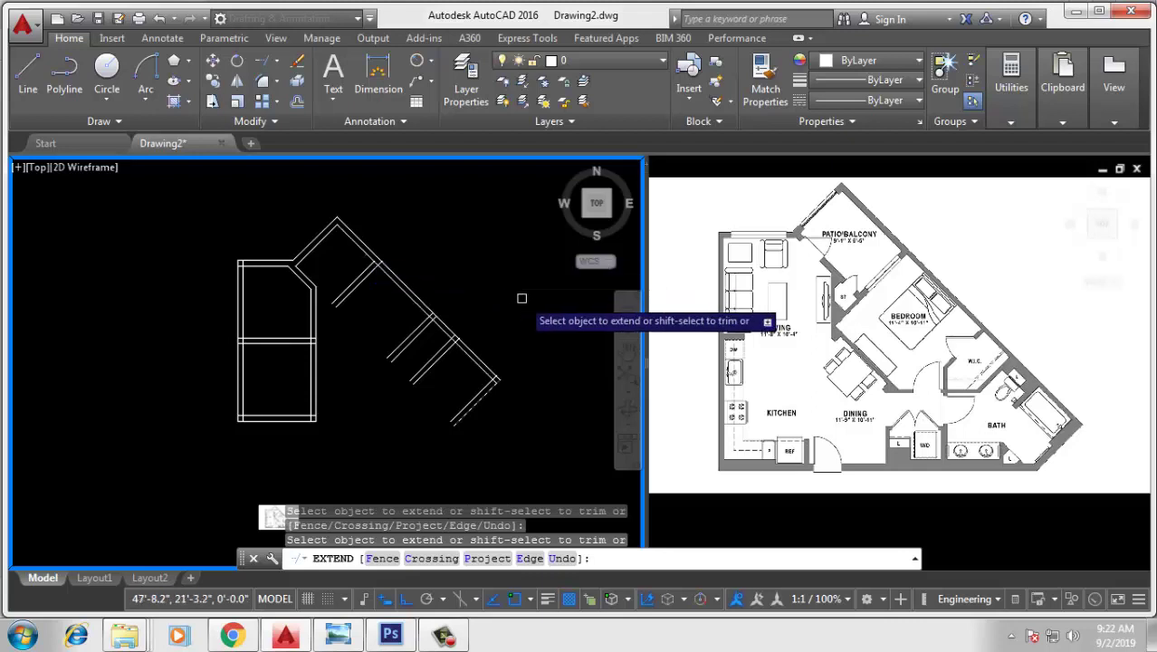
left_click(307, 416)
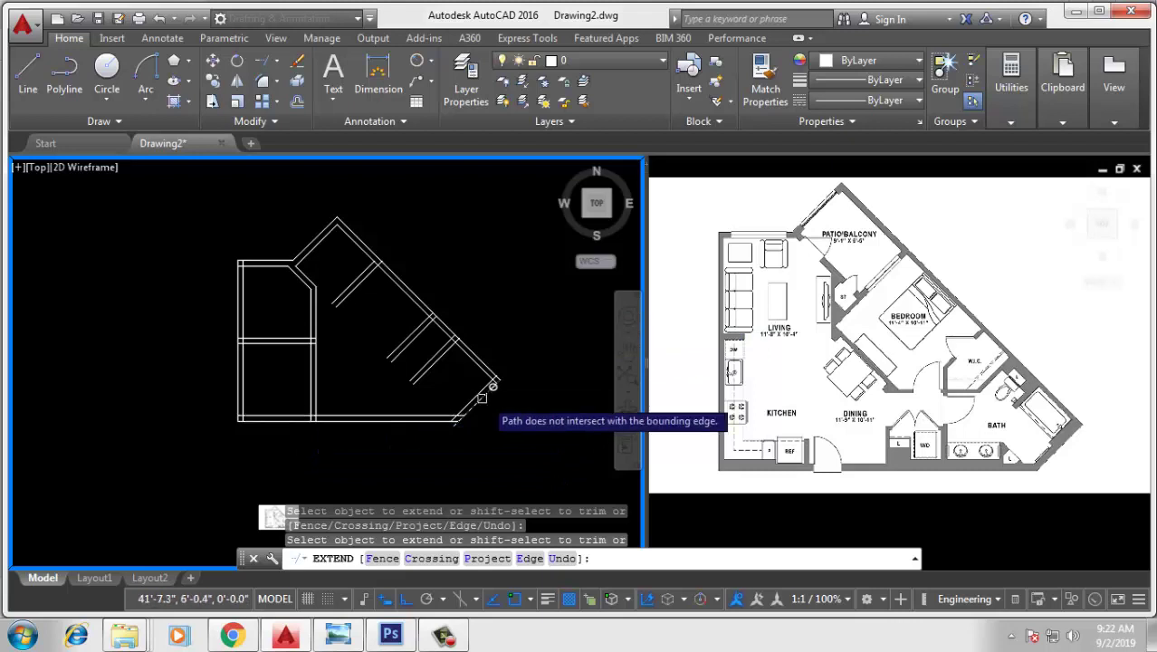
key("Escape")
key("Escape")
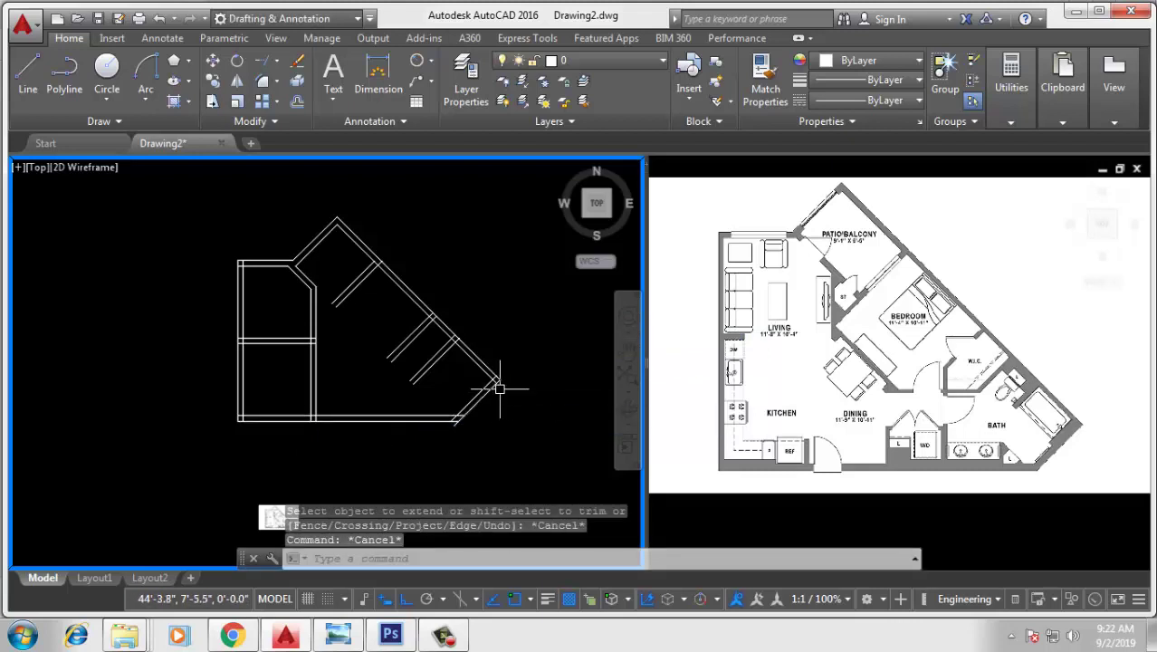
type("tr")
Step: Trim the overhanging line end at the plan's lower-right corner, using all lines as cutting edges
key("Return")
key("Return")
scroll(458, 415, "up", 4)
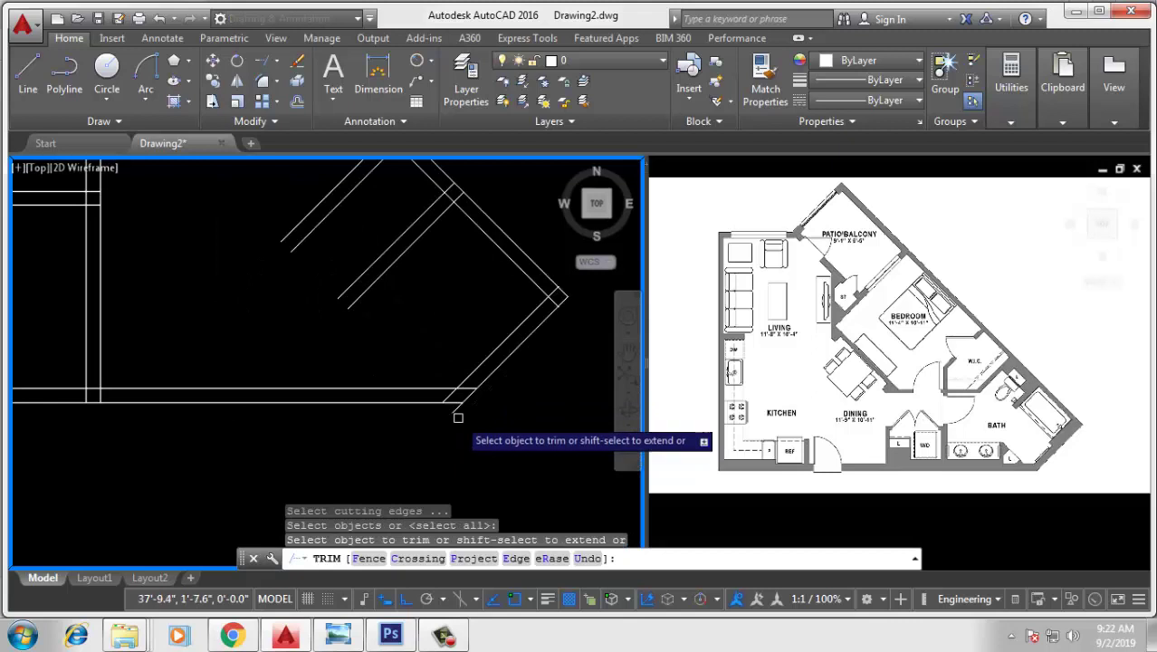
left_click(456, 410)
scroll(451, 403, "up", 3)
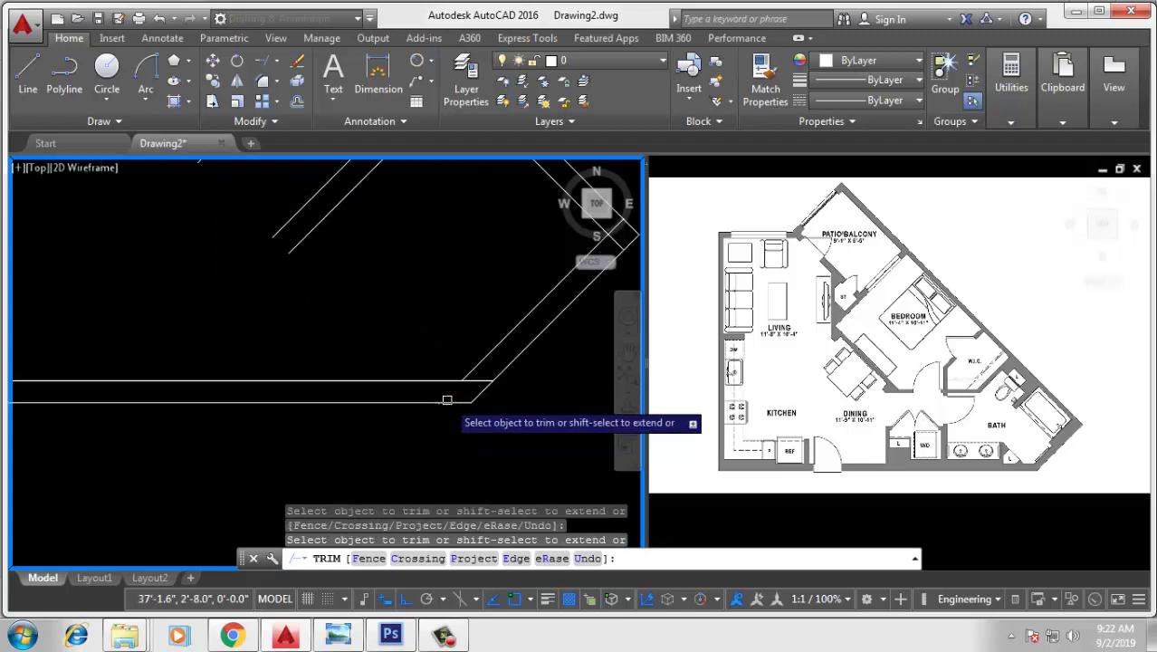
scroll(481, 399, "down", 4)
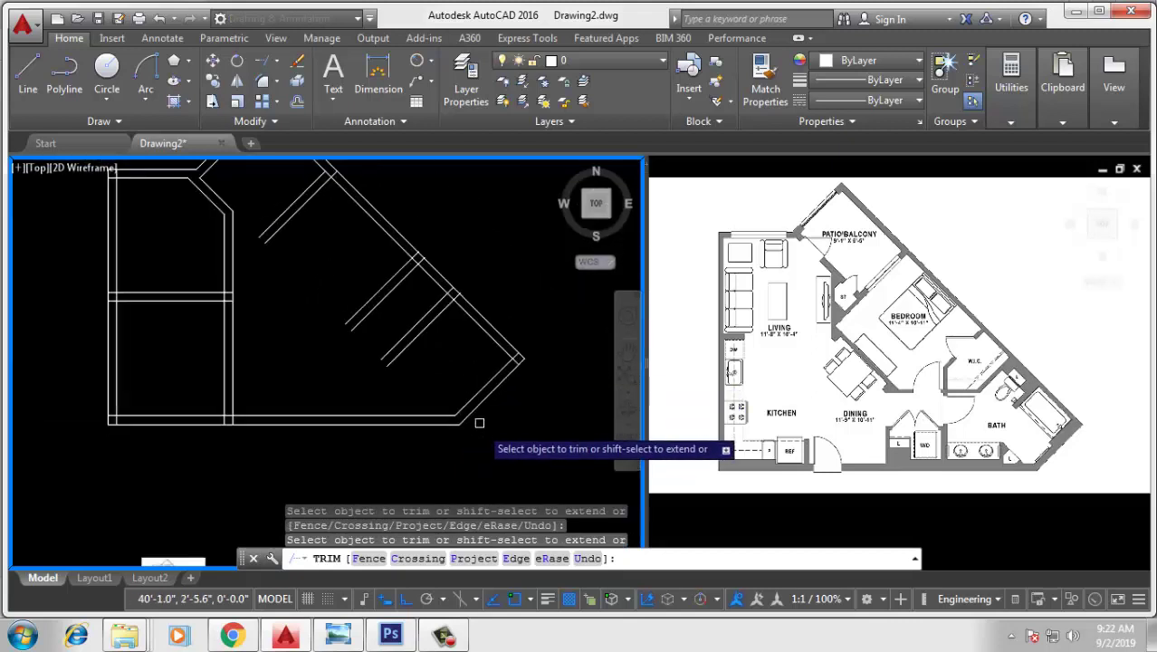
scroll(498, 432, "down", 1)
middle_click_drag(504, 437, 490, 426)
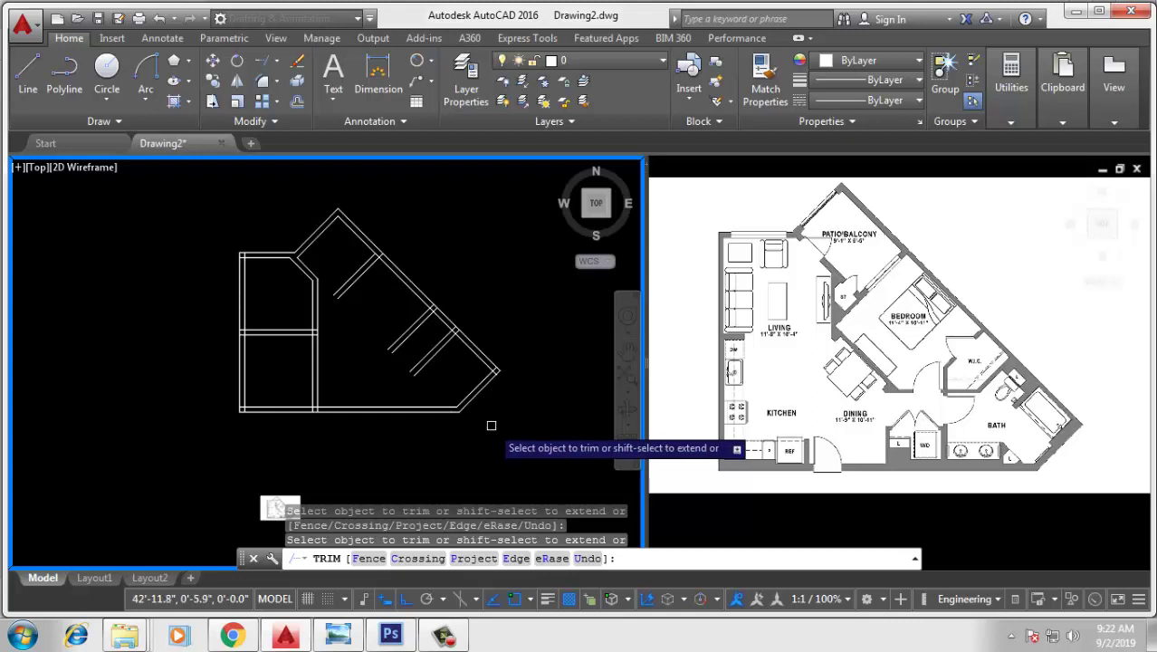
key("Escape")
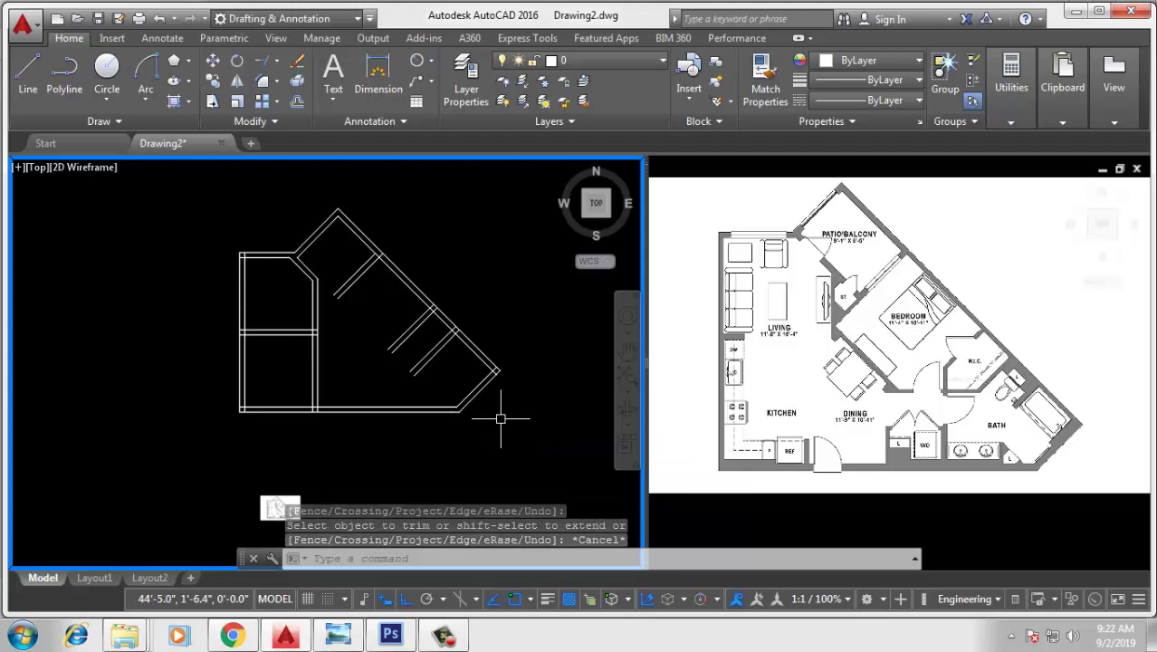
Step: Try 10' and 14' offsets of the outer diagonal wall line, cancelling both
type("o")
key("Return")
type("10'")
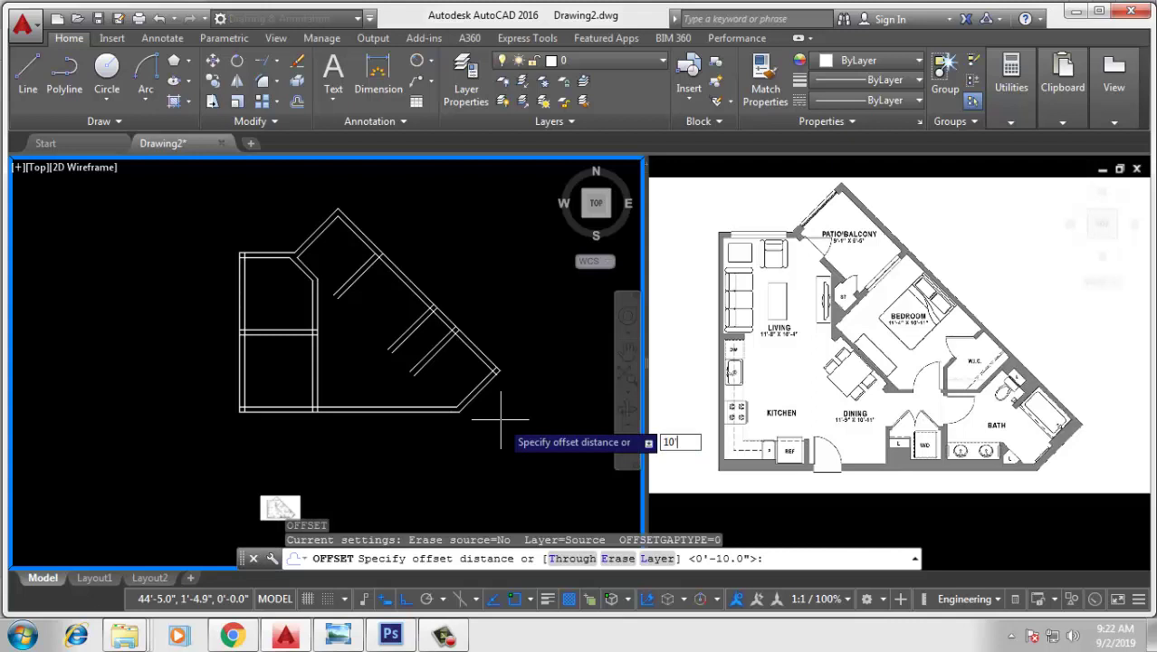
key("Return")
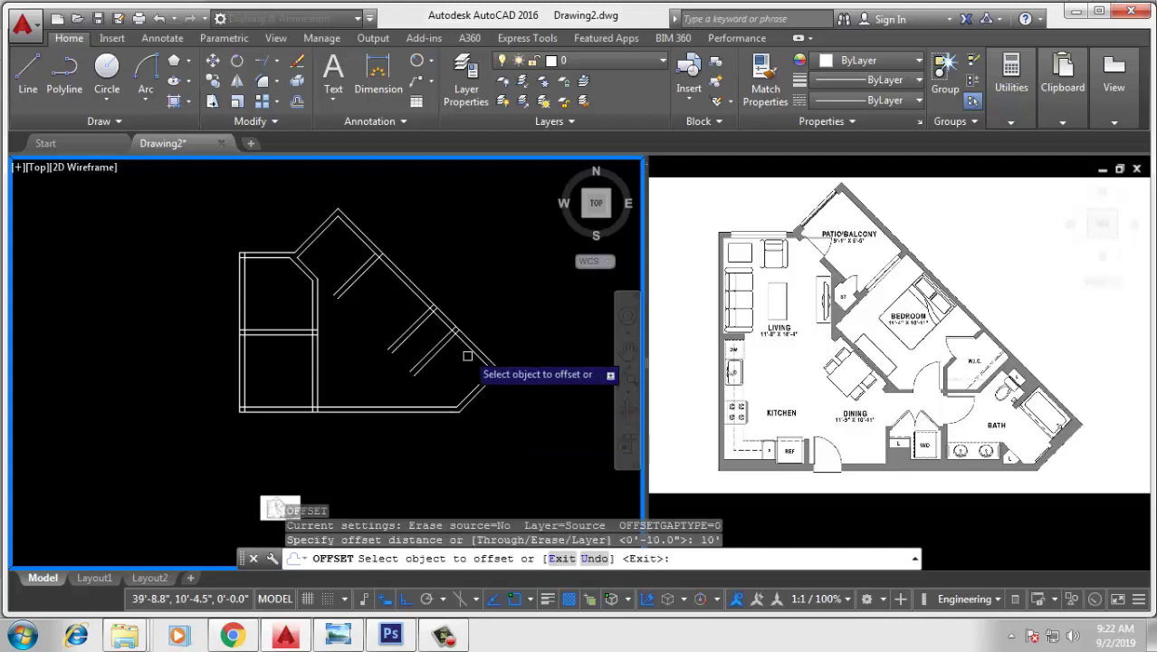
left_click(408, 298)
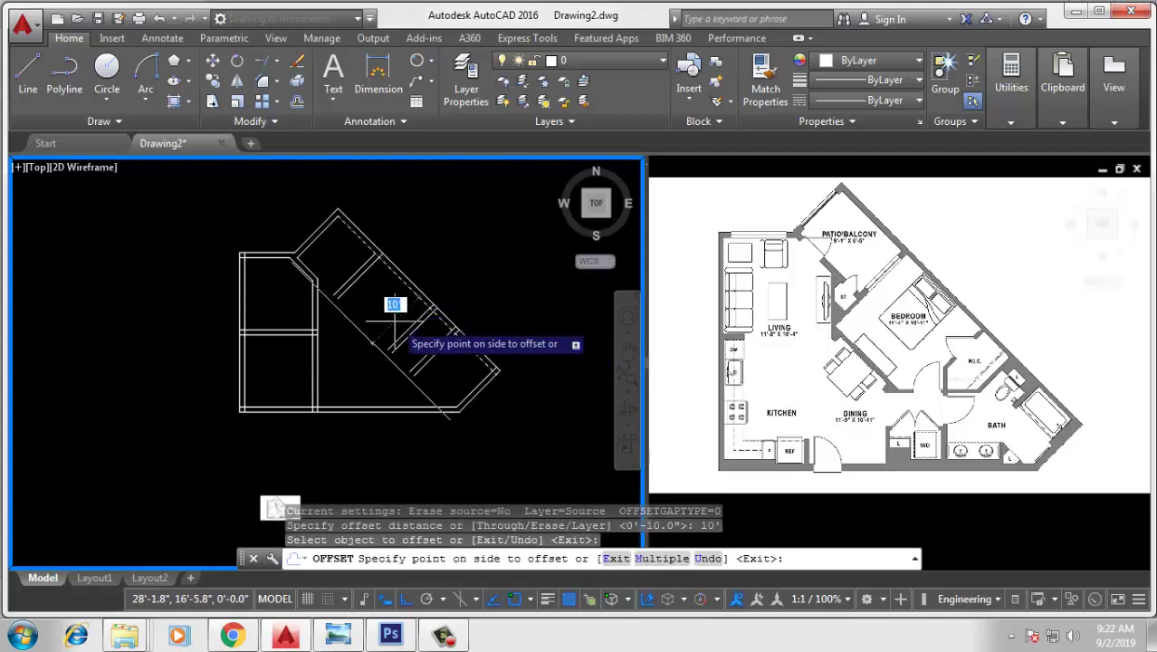
key("Escape")
type("o")
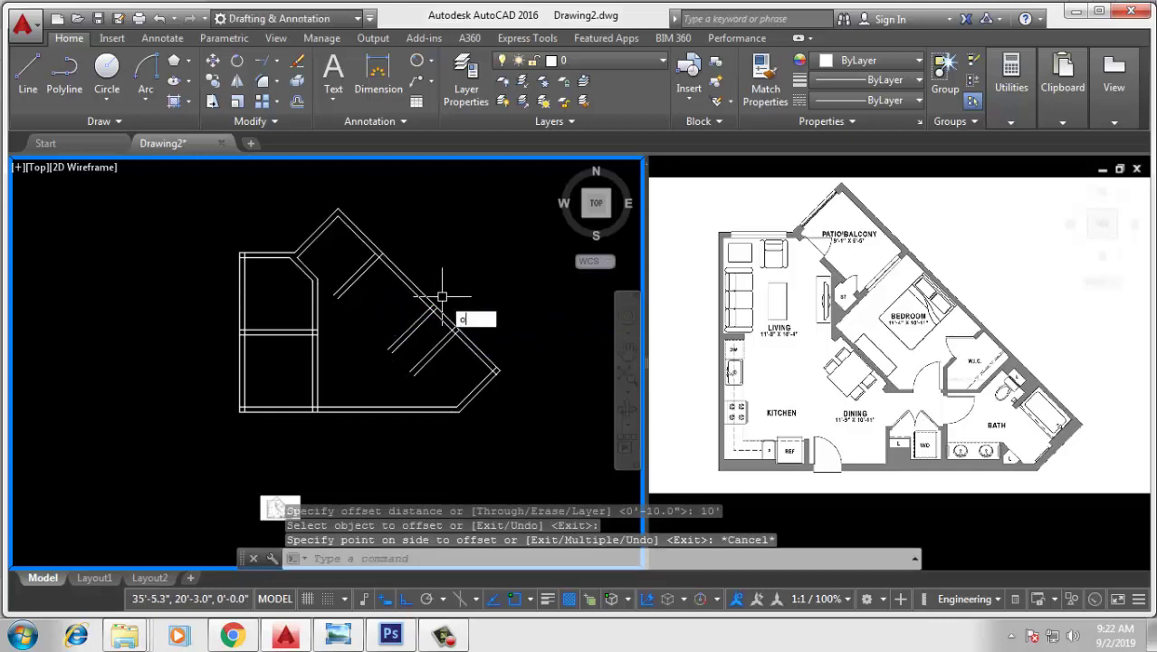
key("Return")
type("14'")
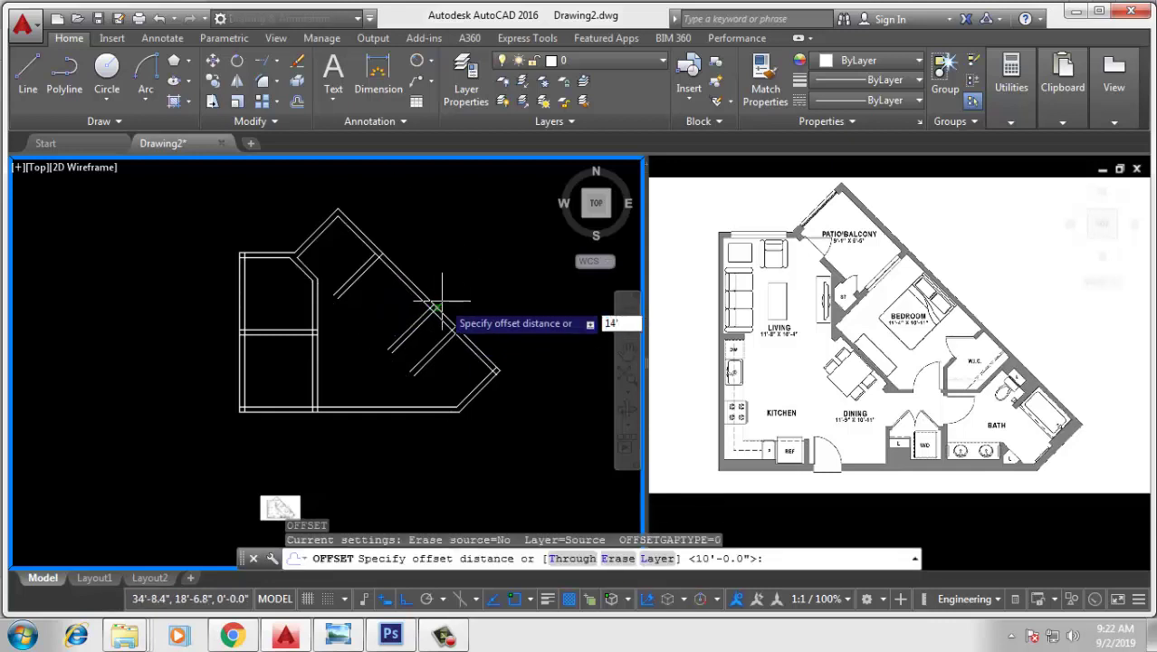
key("Return")
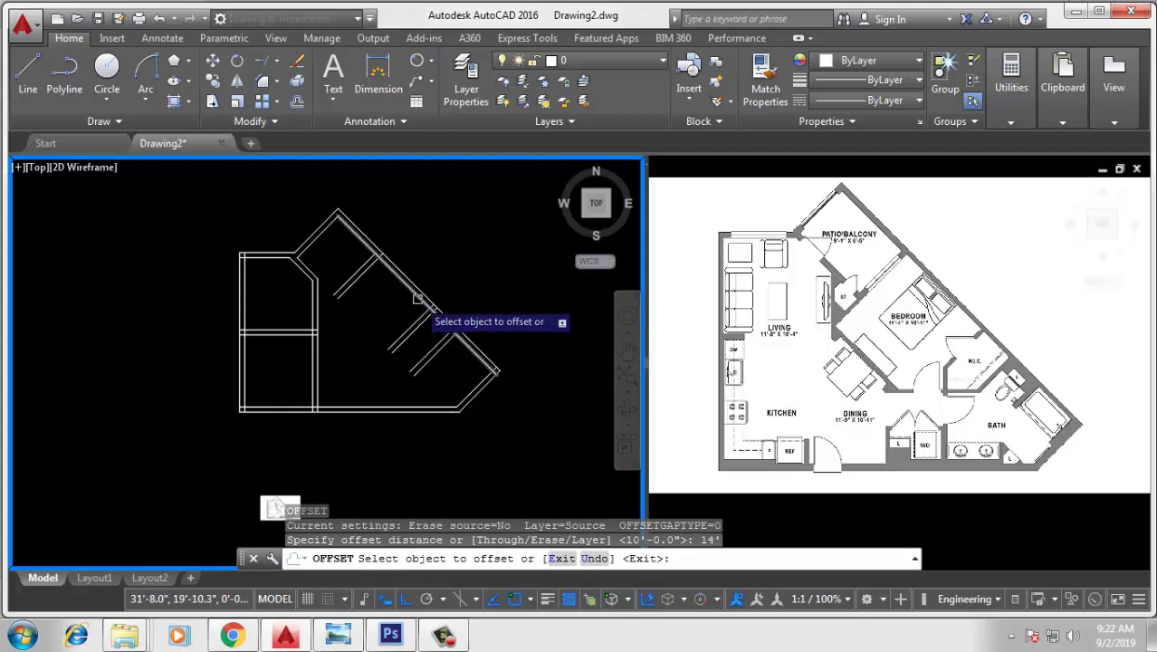
left_click(419, 294)
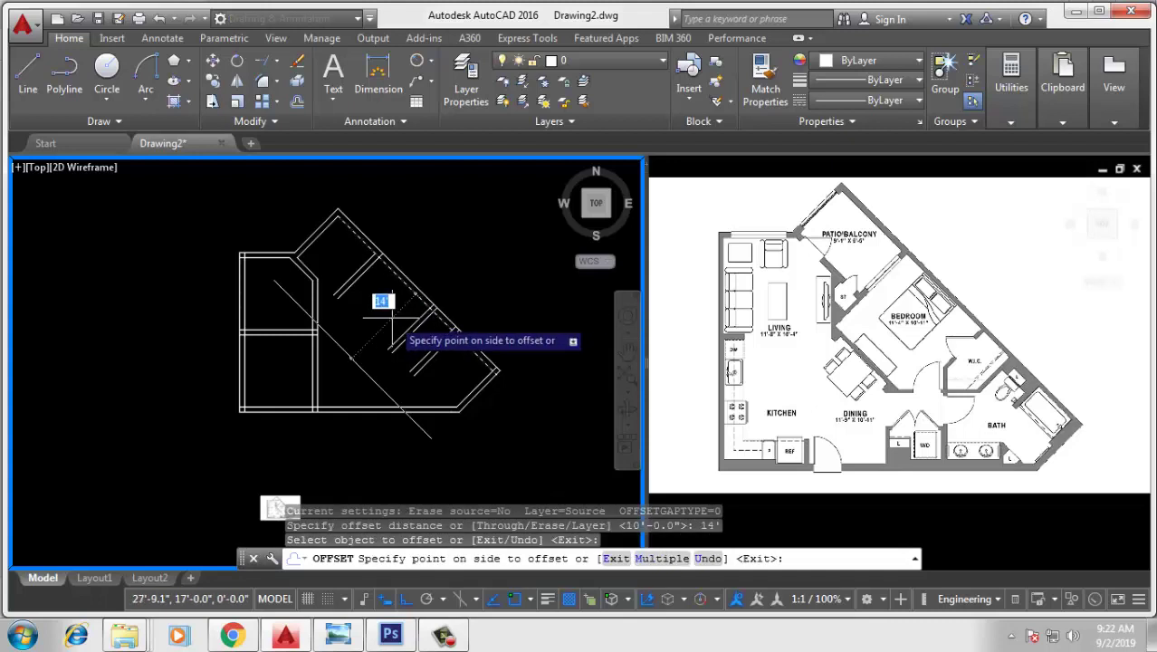
key("Escape")
Step: Offset the outer diagonal wall line 12' toward the inside of the plan
type("o")
key("Return")
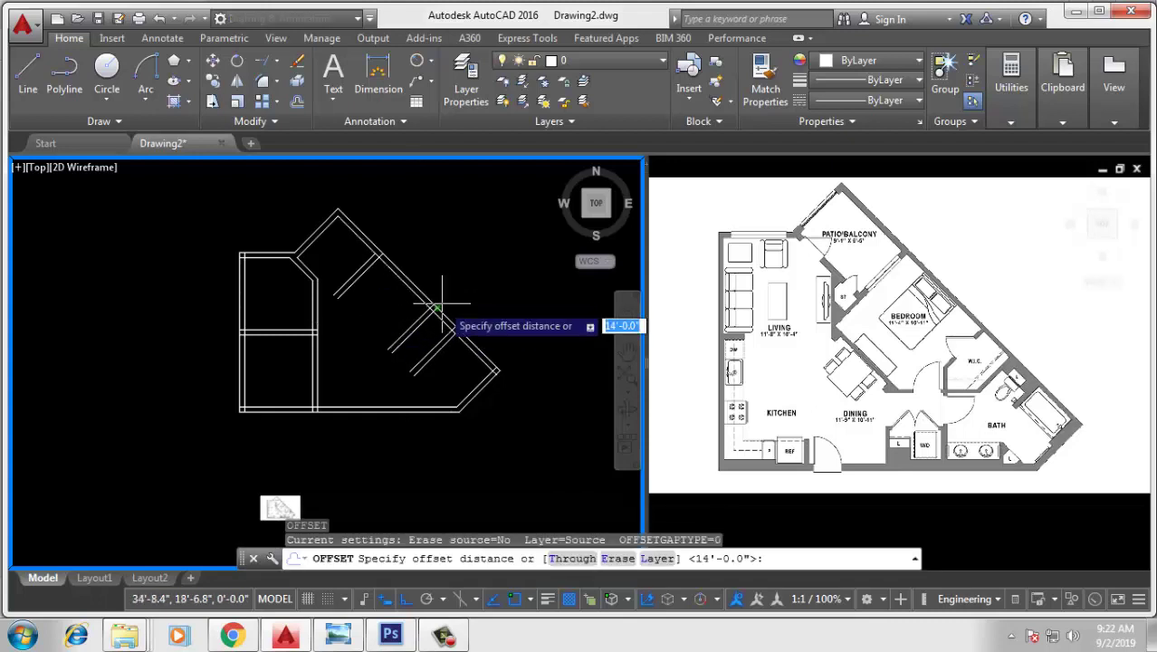
key("Return")
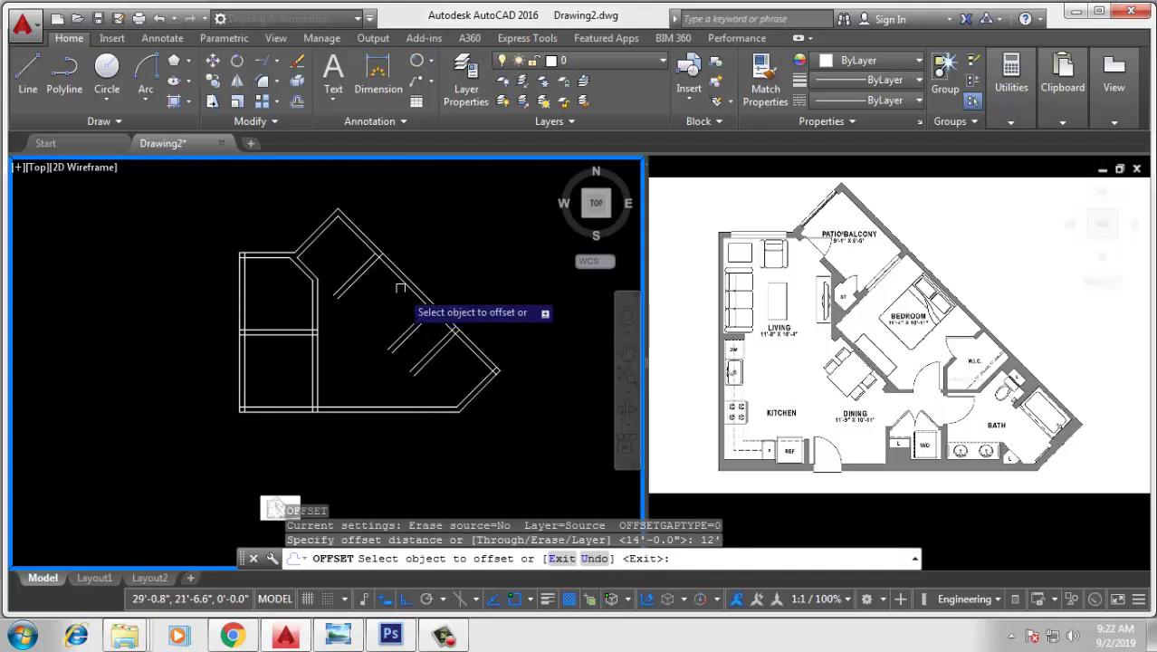
left_click(404, 277)
left_click(373, 319)
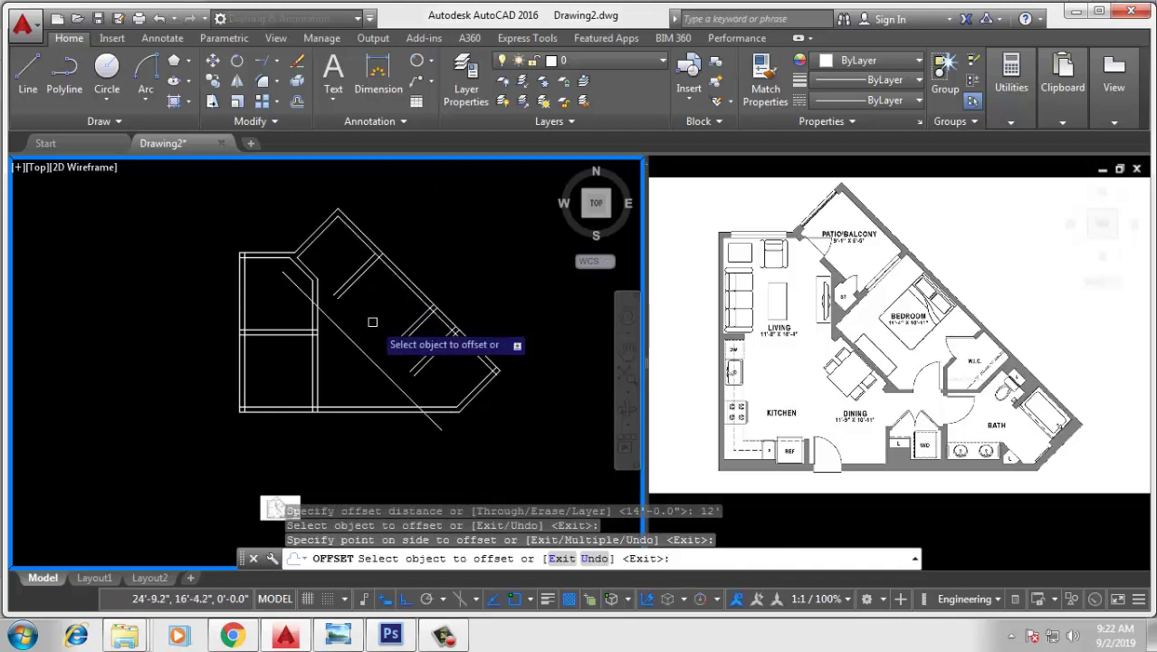
key("Return")
Step: Offset the new inner diagonal line 10" to form the double-line wall
key("Return")
type("10")
key("Return")
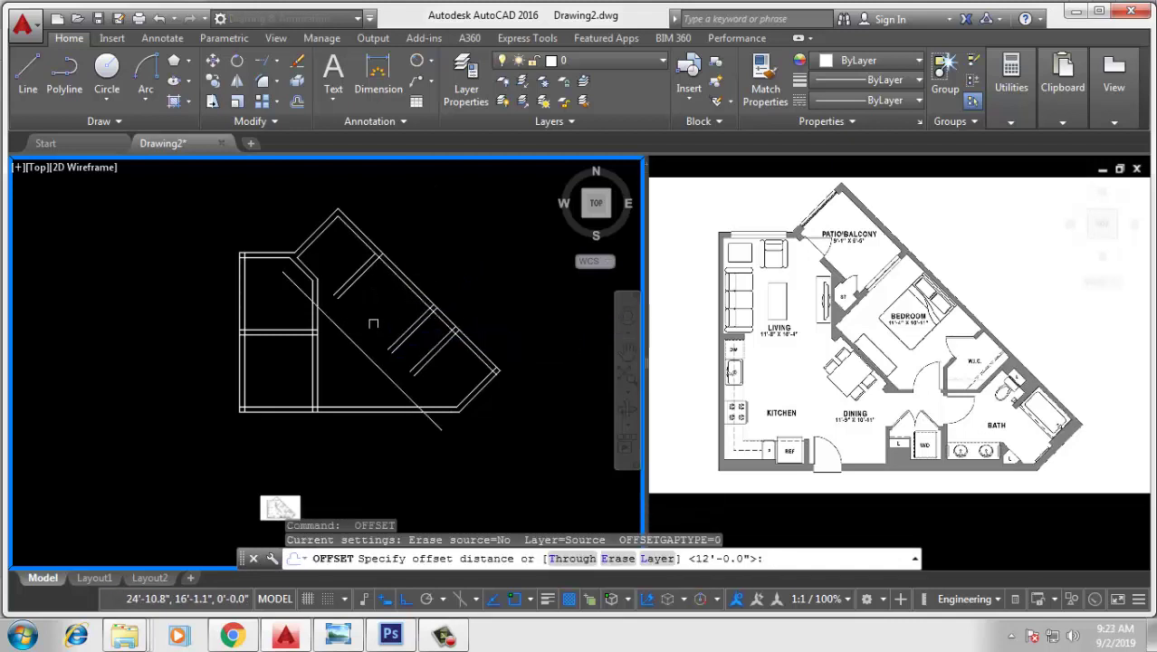
left_click(366, 354)
left_click(362, 364)
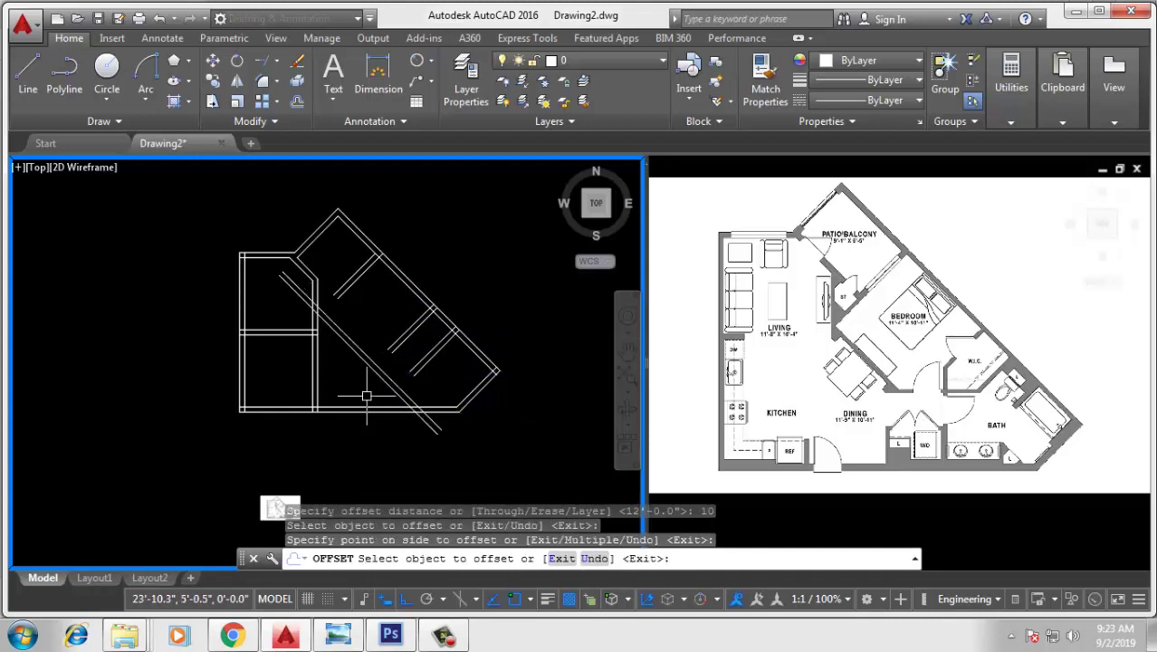
key("Escape")
type("tr")
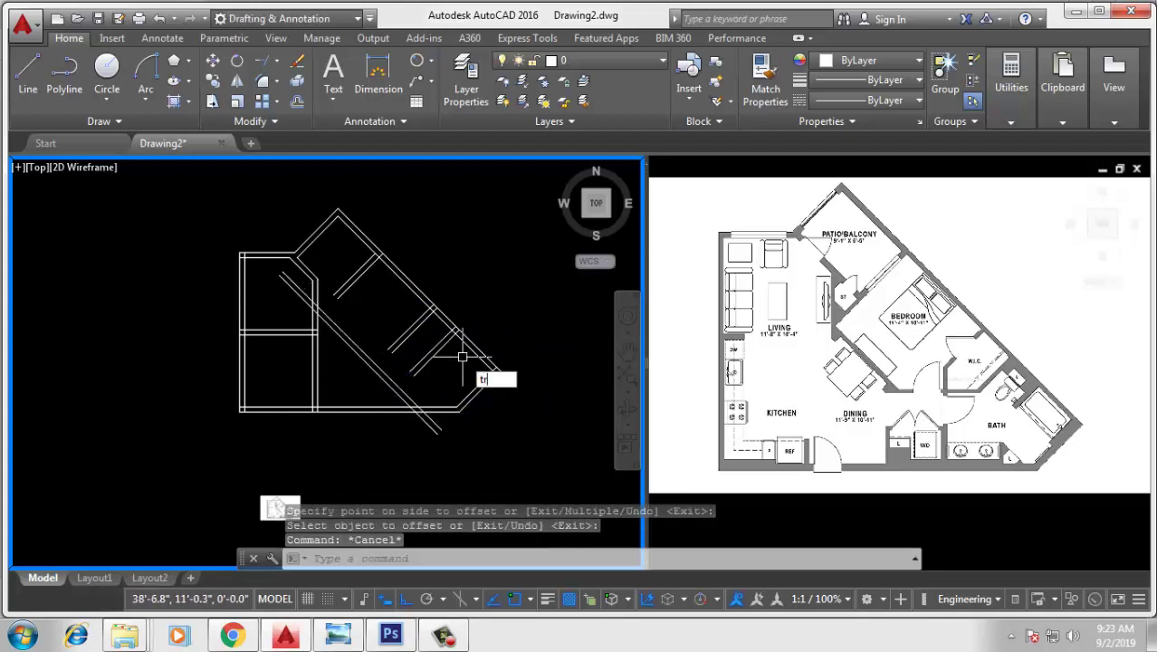
key("Return")
key("Return")
Step: Trim the overhanging wall lines at the bottom-right and top-left corners
left_click(437, 429)
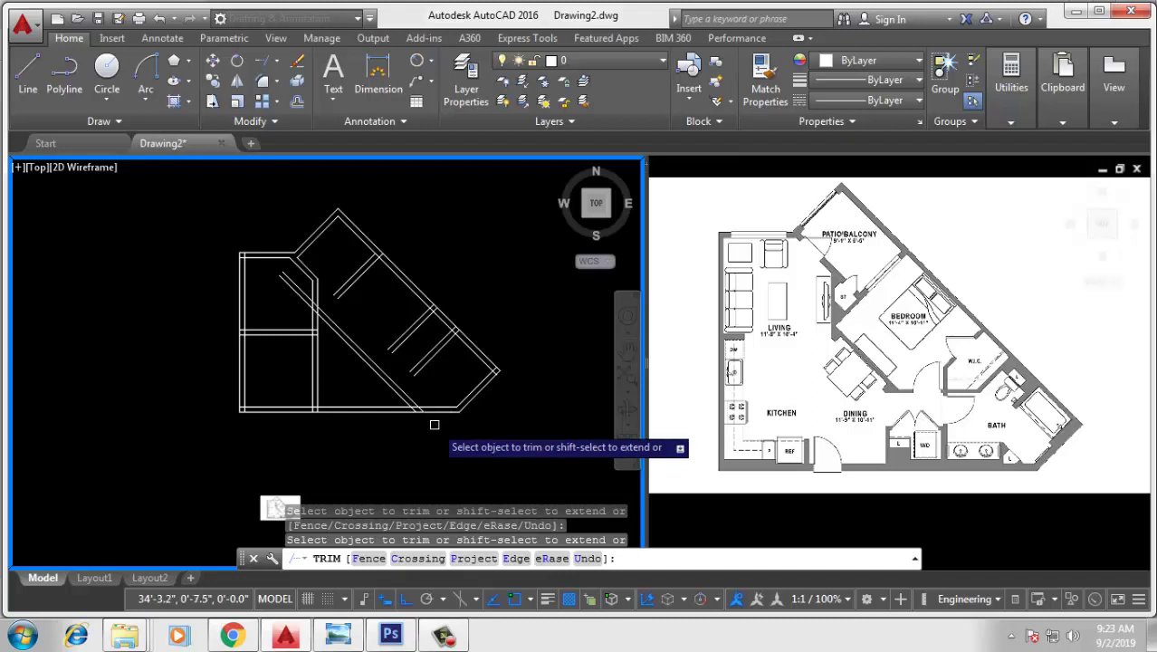
left_click(303, 273)
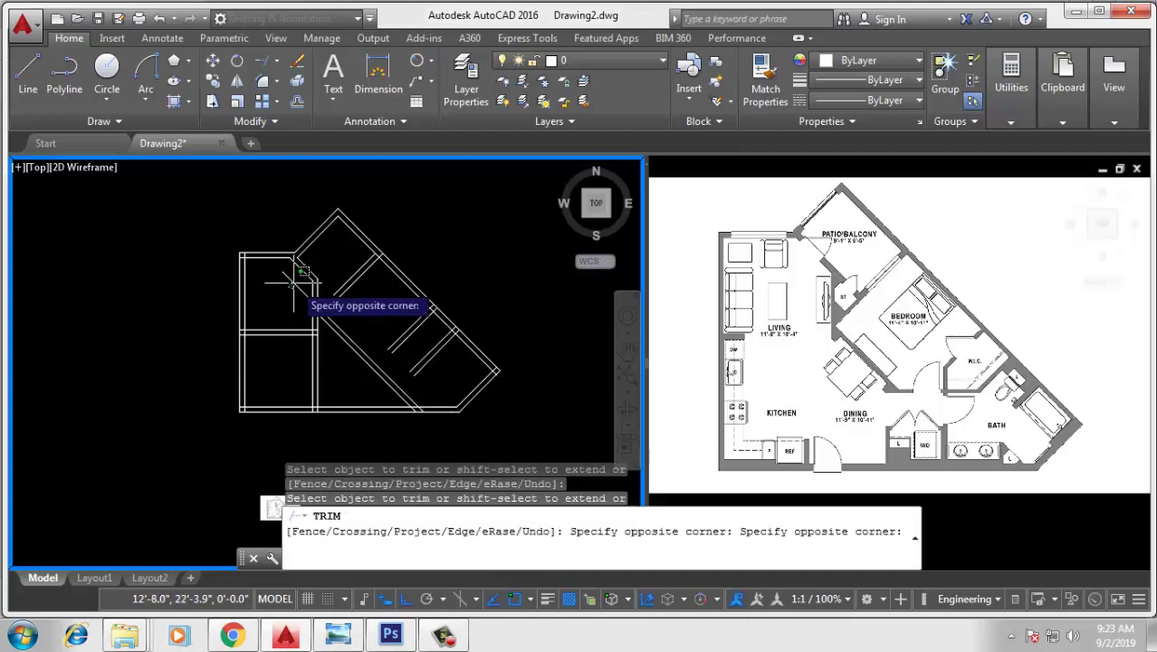
left_click(308, 253)
key("Escape")
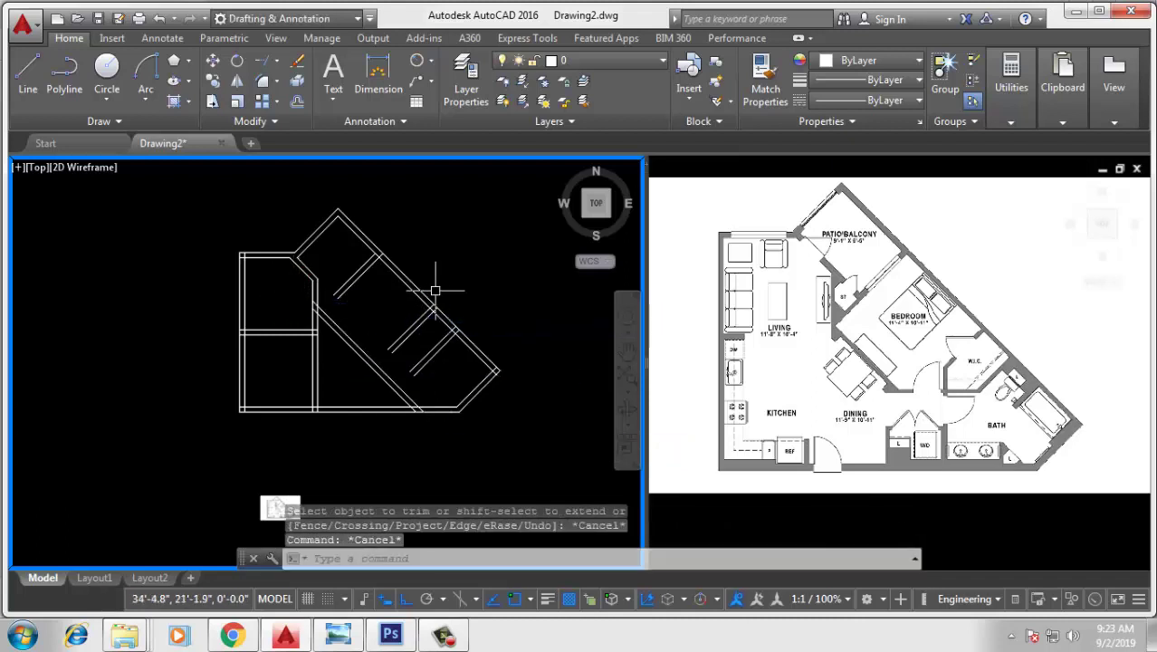
Step: Extend the upper diagonal line to the right corner using all objects as boundaries
type("ex")
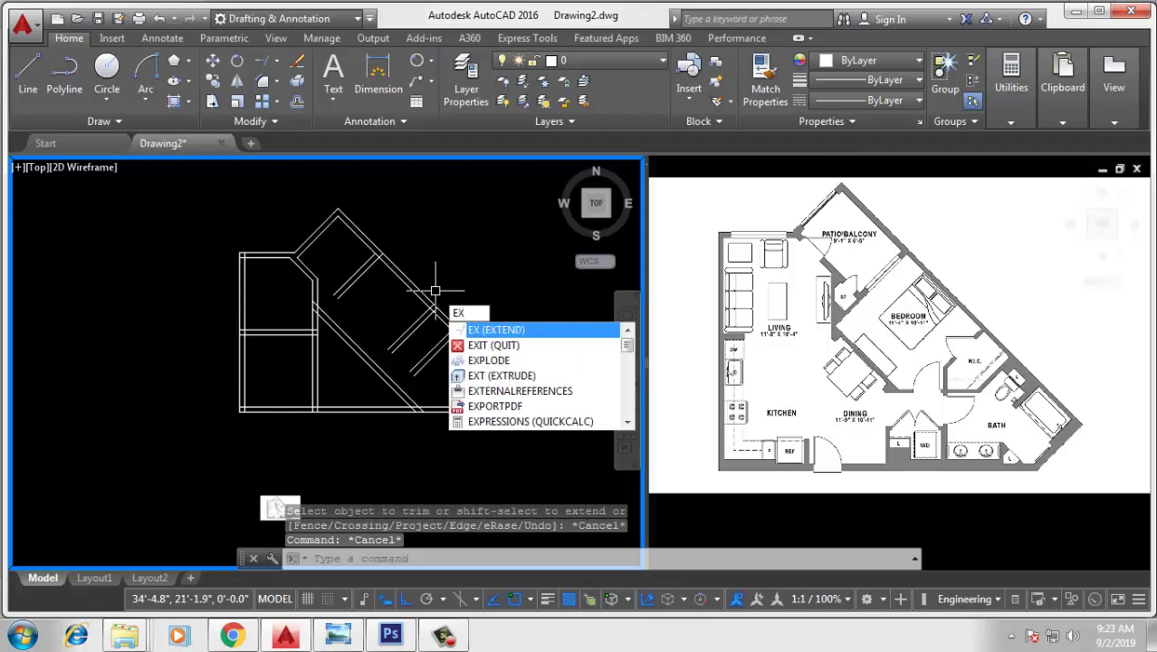
key("Return")
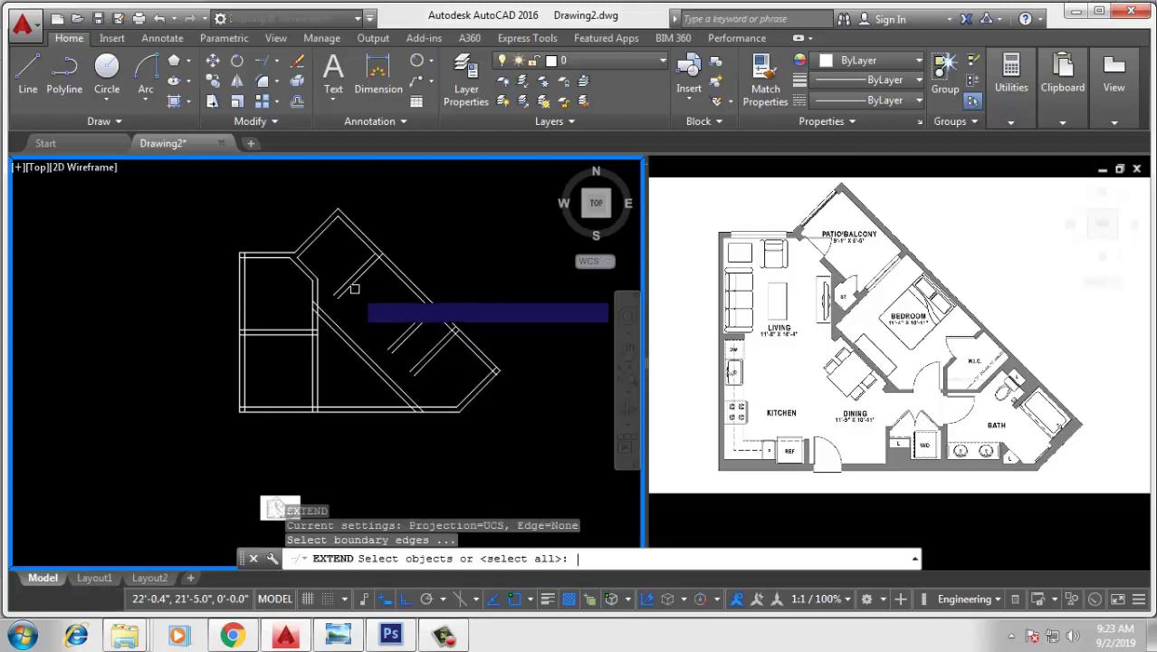
key("Return")
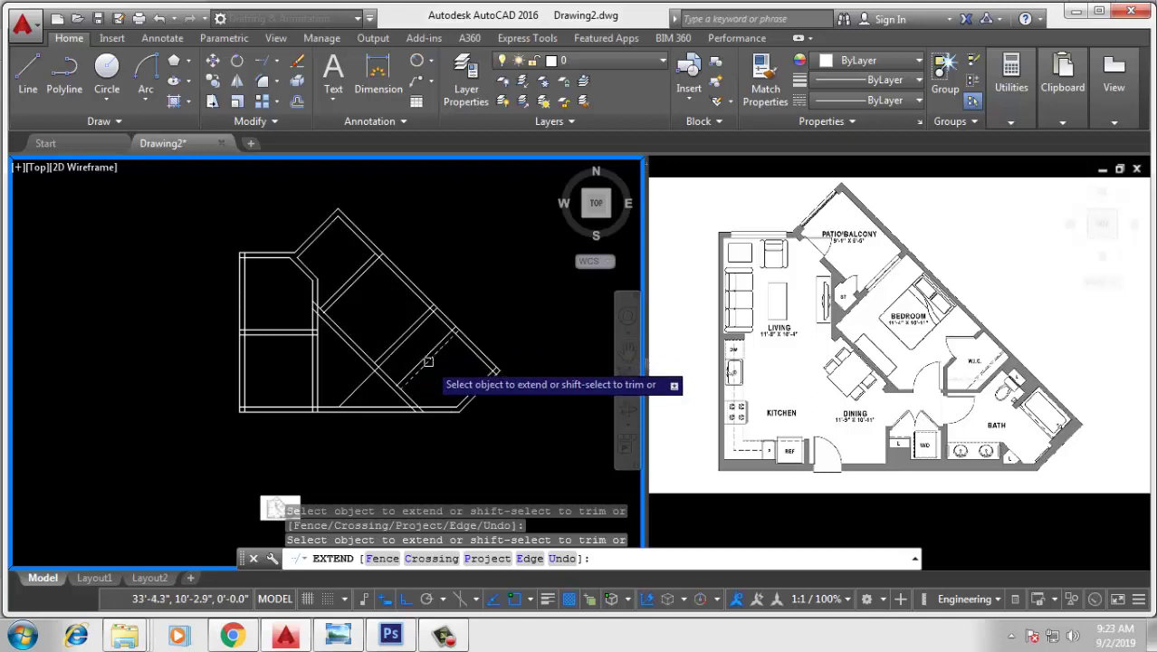
left_click(467, 349)
key("Escape")
type("tr")
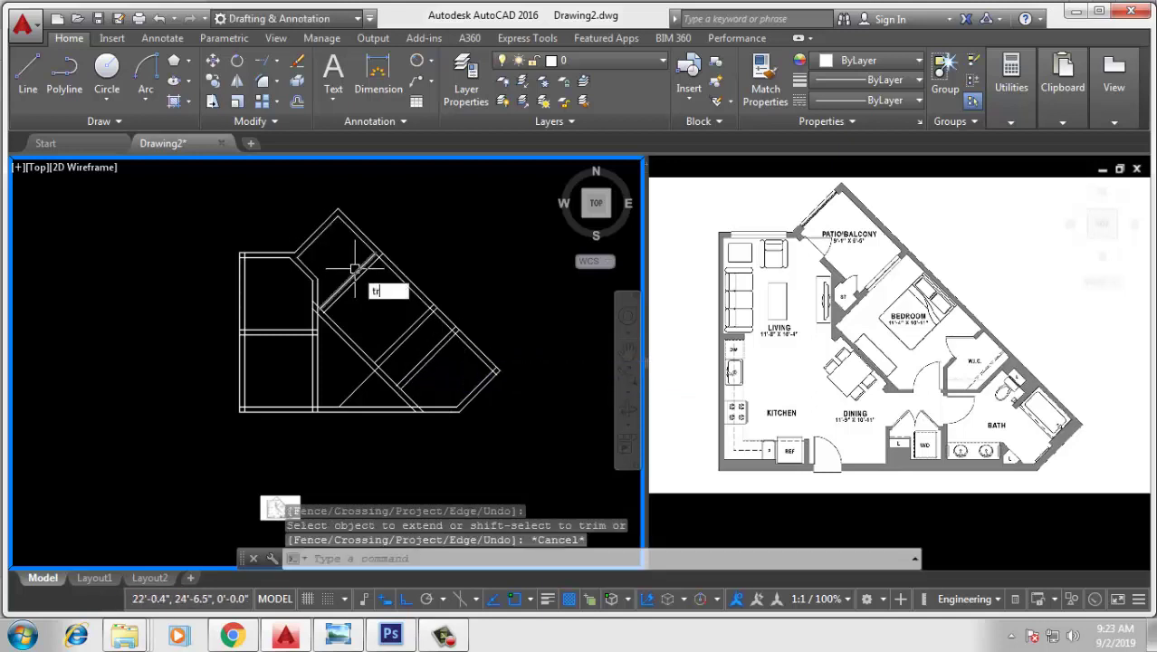
Step: Trim the overlapping lines where the inner diagonal wall meets the left vertical wall
key("Return")
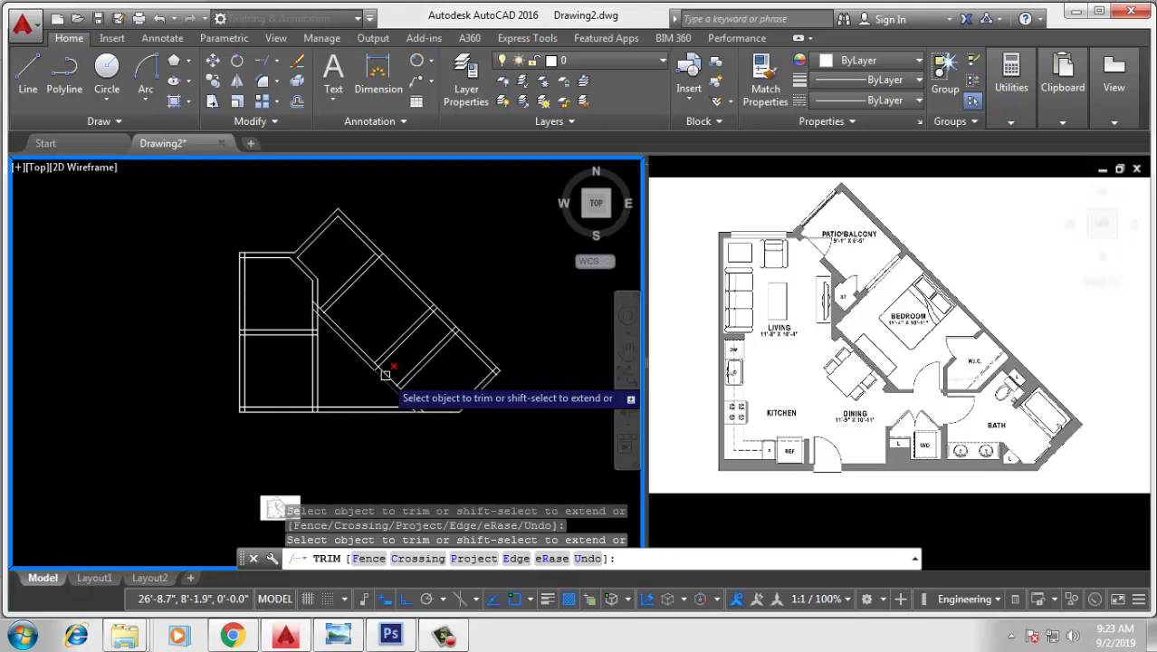
scroll(297, 351, "up", 2)
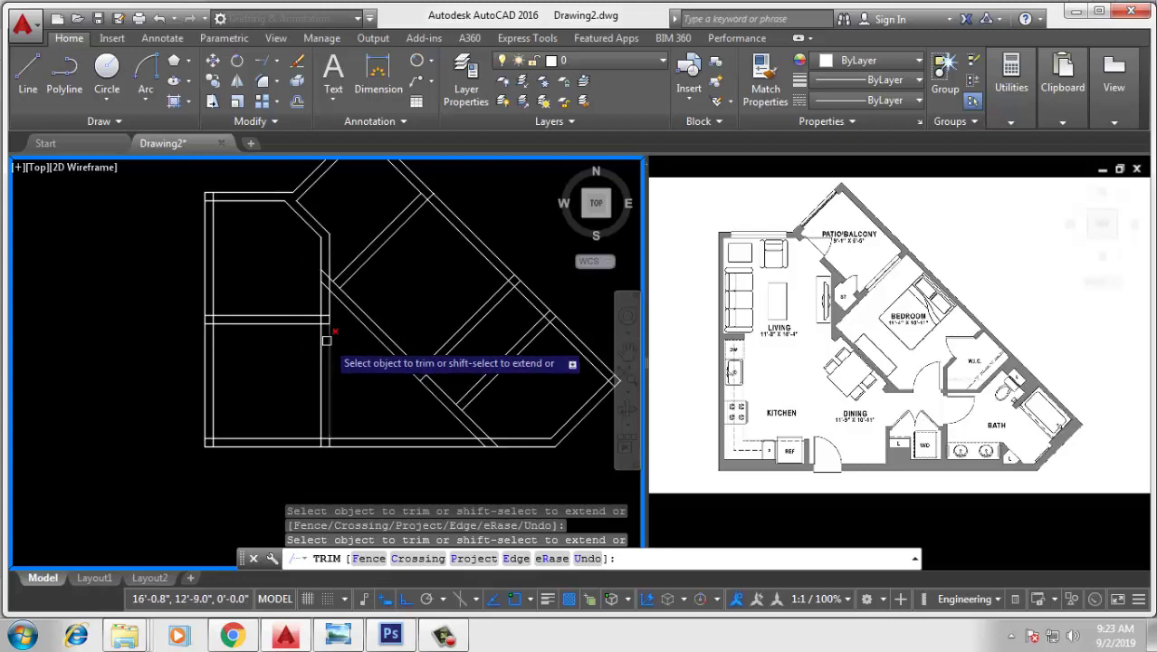
key("Escape")
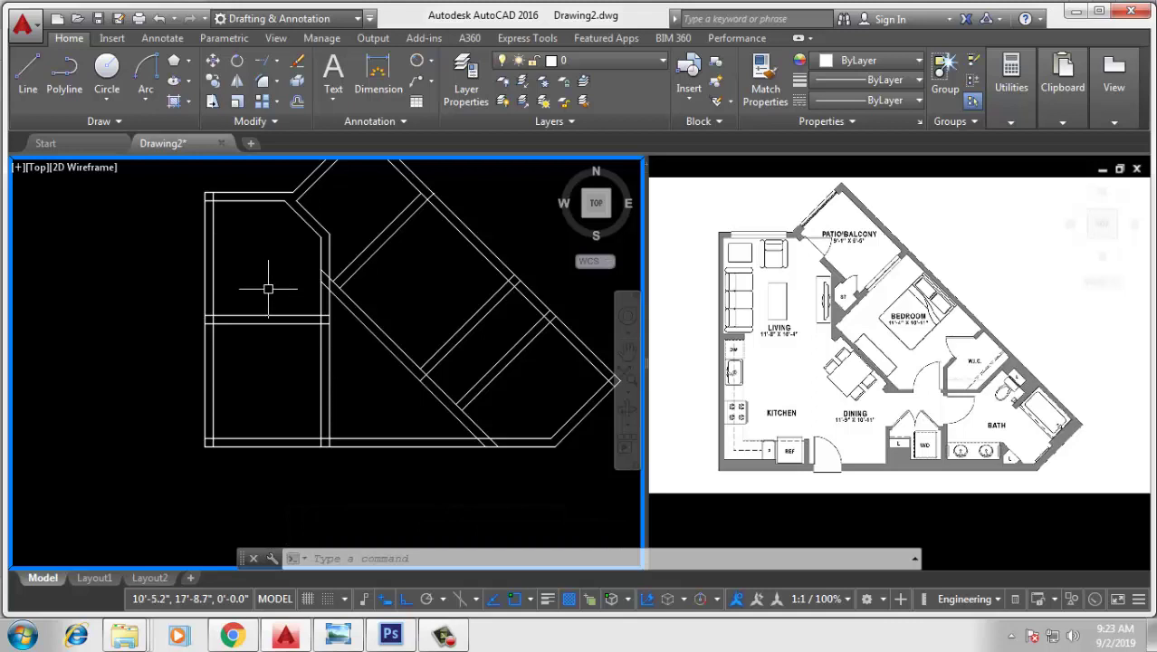
type("m")
Step: Move the two horizontal wall lines up from the wall end to the diagonal-wall junction
key("Return")
left_click(288, 307)
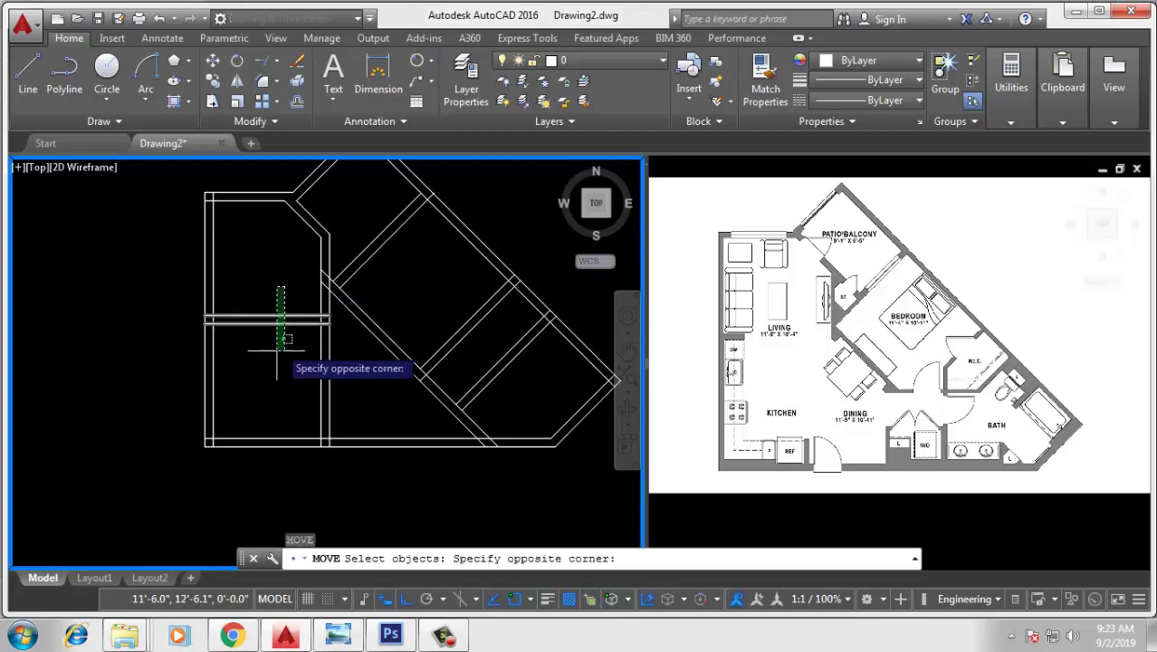
left_click(276, 337)
key("Return")
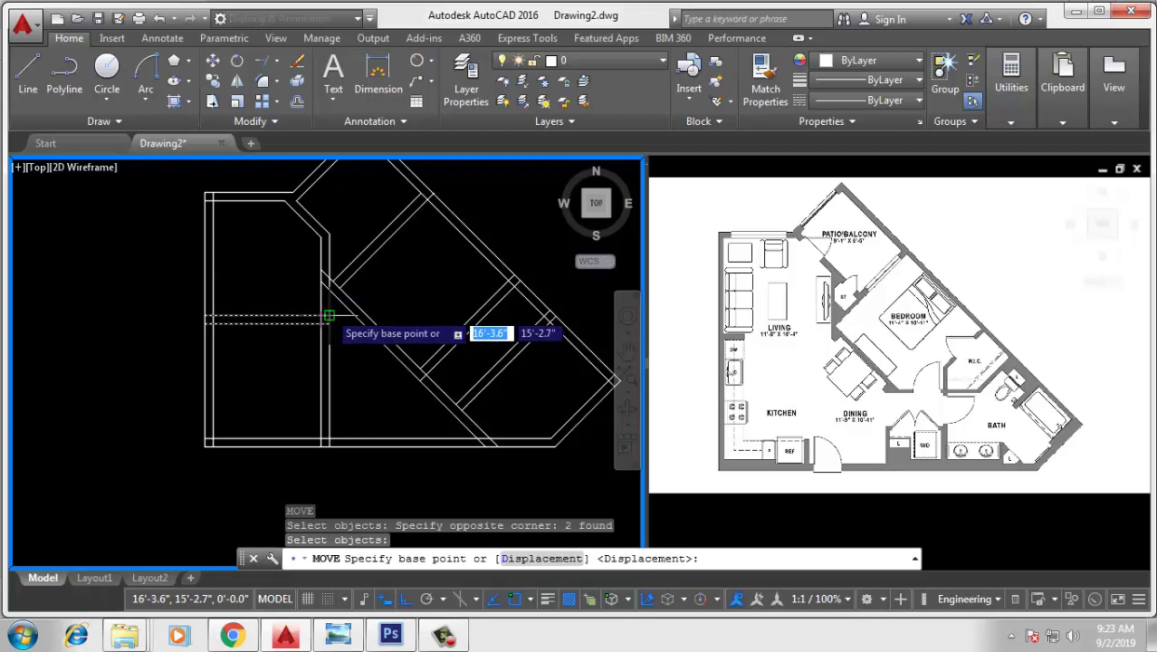
left_click(331, 313)
scroll(333, 265, "up", 2)
scroll(323, 283, "up", 2)
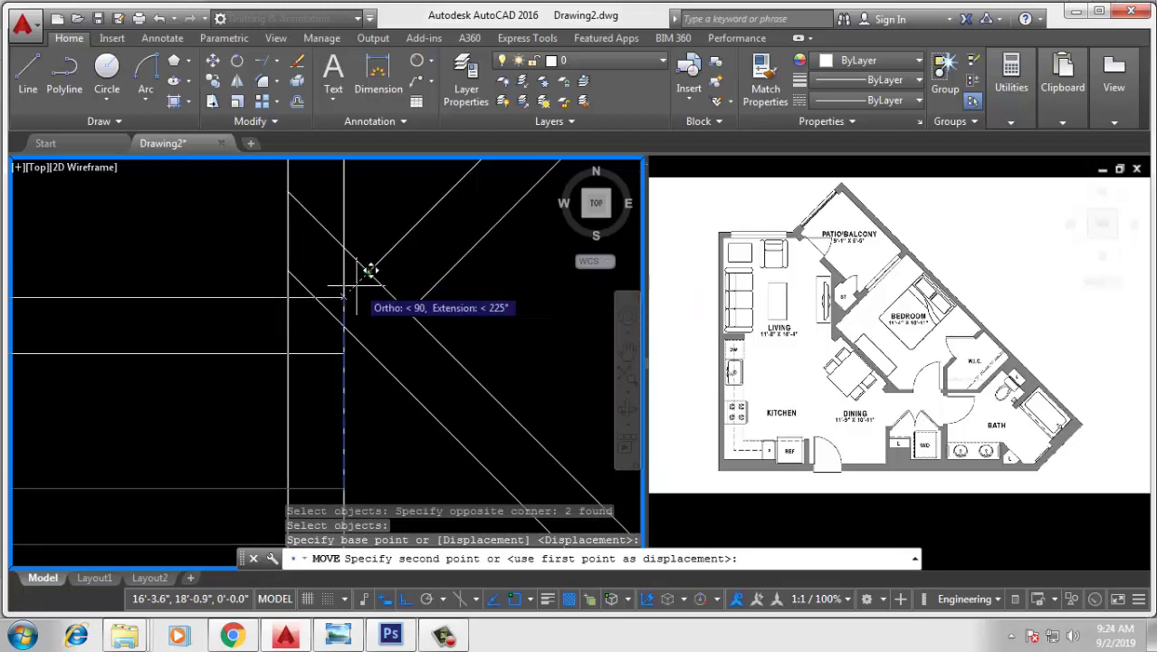
left_click(369, 270)
scroll(399, 313, "down", 3)
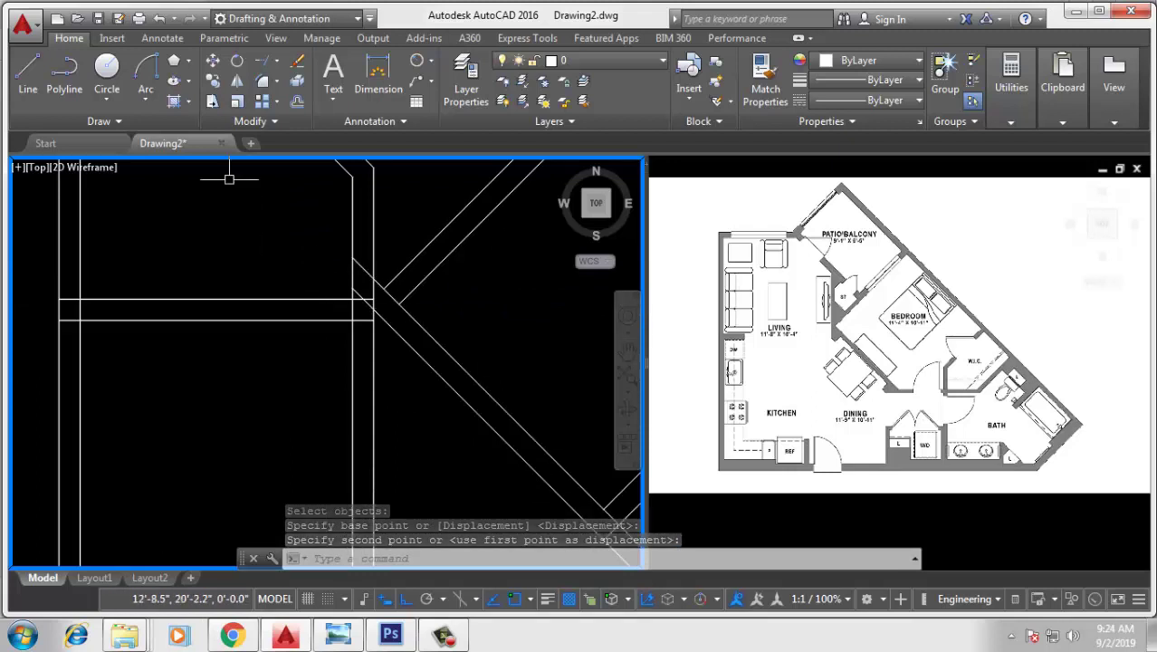
Step: Extend the diagonal line up to the moved horizontal wall
type("ex")
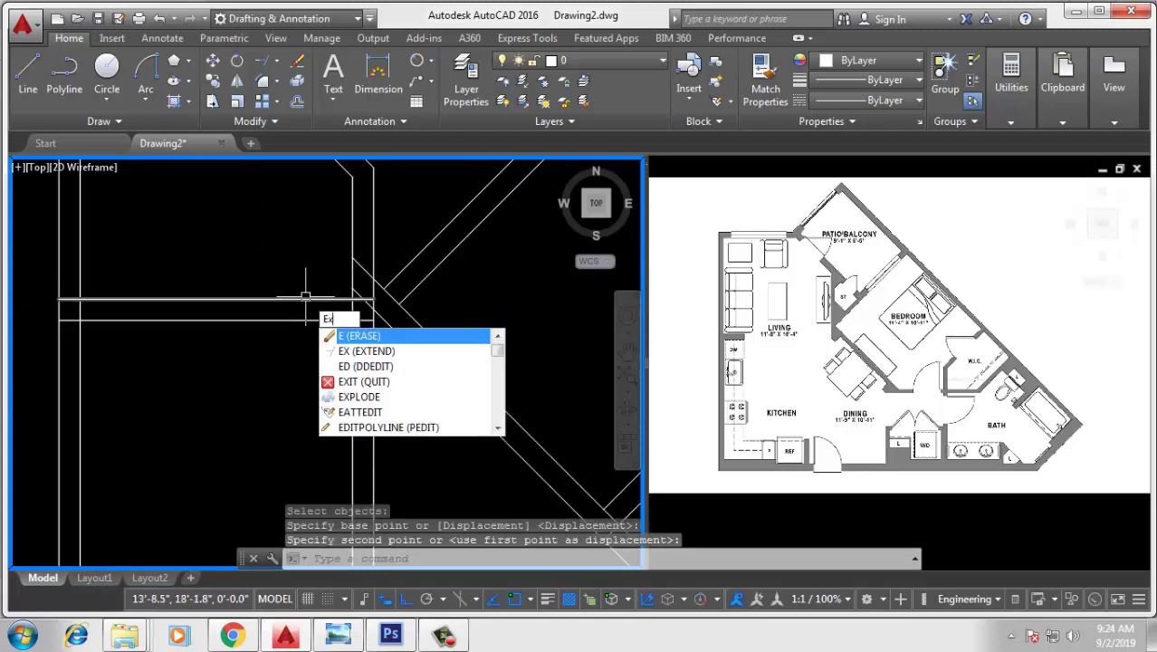
key("Return")
key("Return")
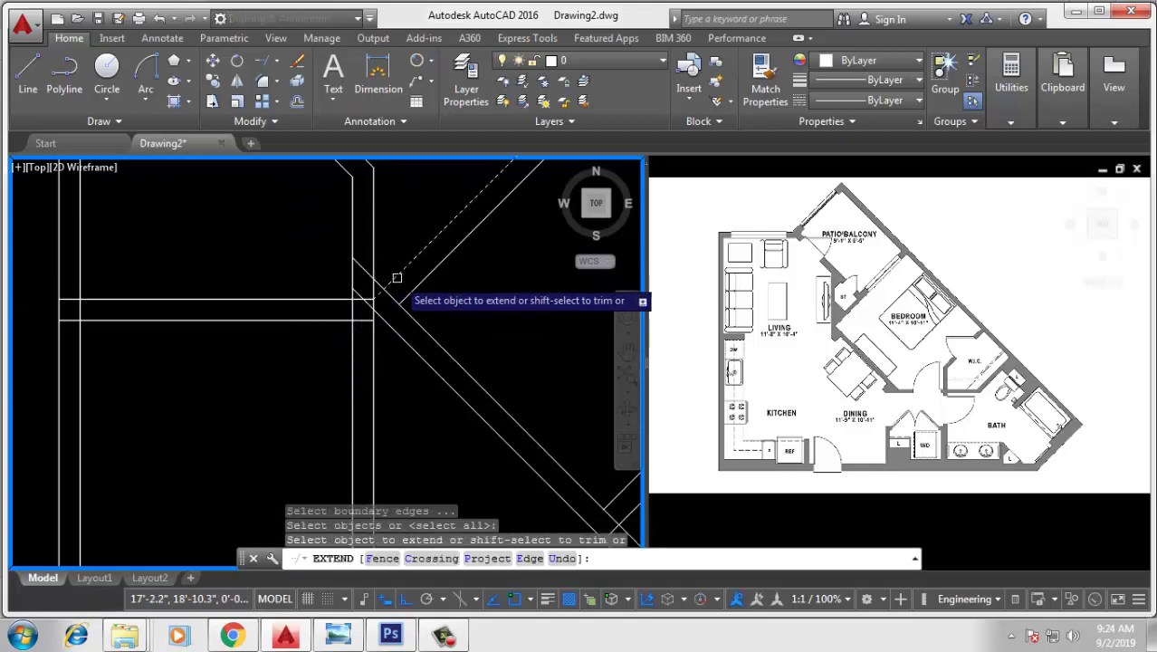
left_click(408, 283)
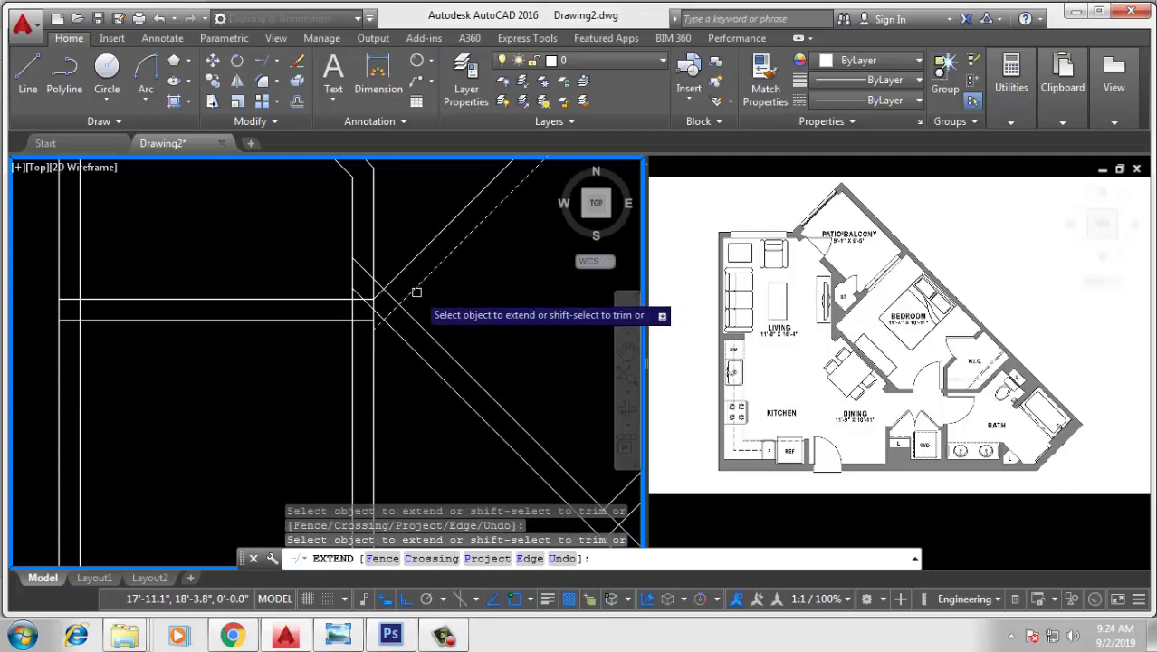
key("Escape")
type("tr")
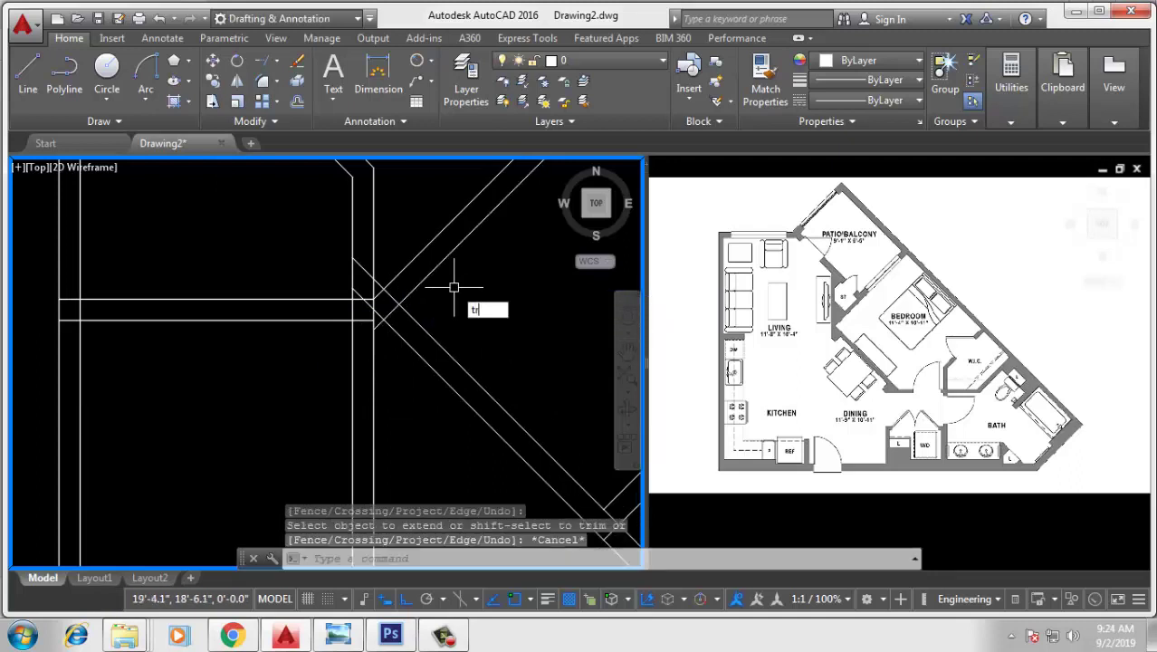
Step: Trim the short diagonal piece, vertical wall piece and leftover segment at the junction
key("Return")
key("Return")
scroll(380, 297, "up", 3)
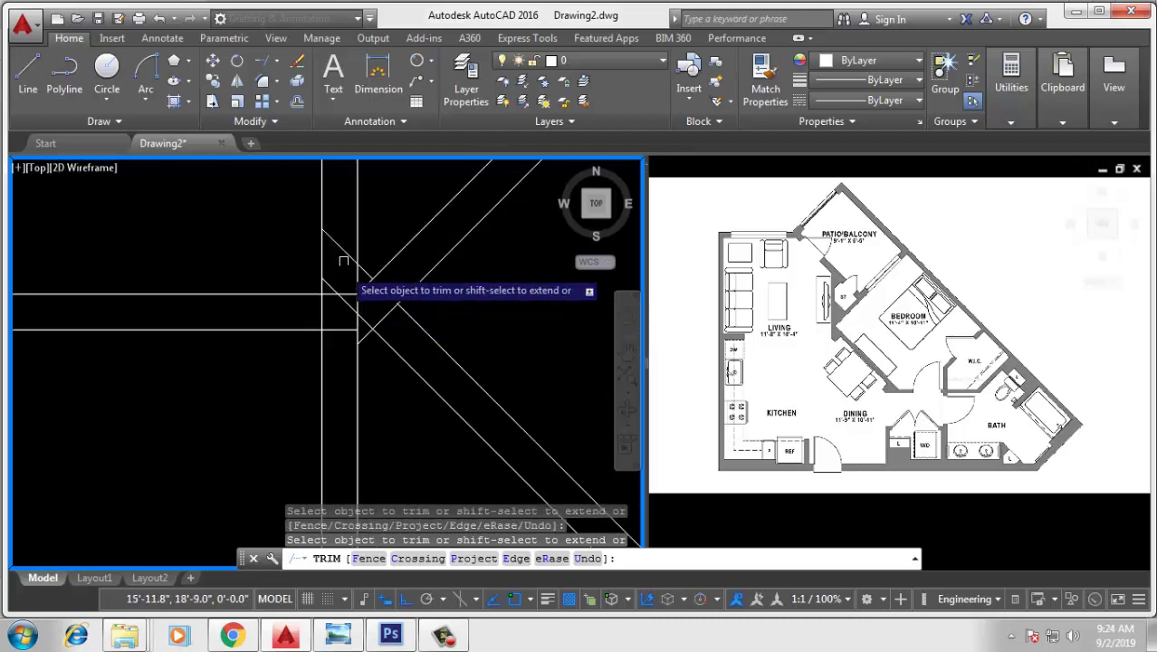
left_click(339, 295)
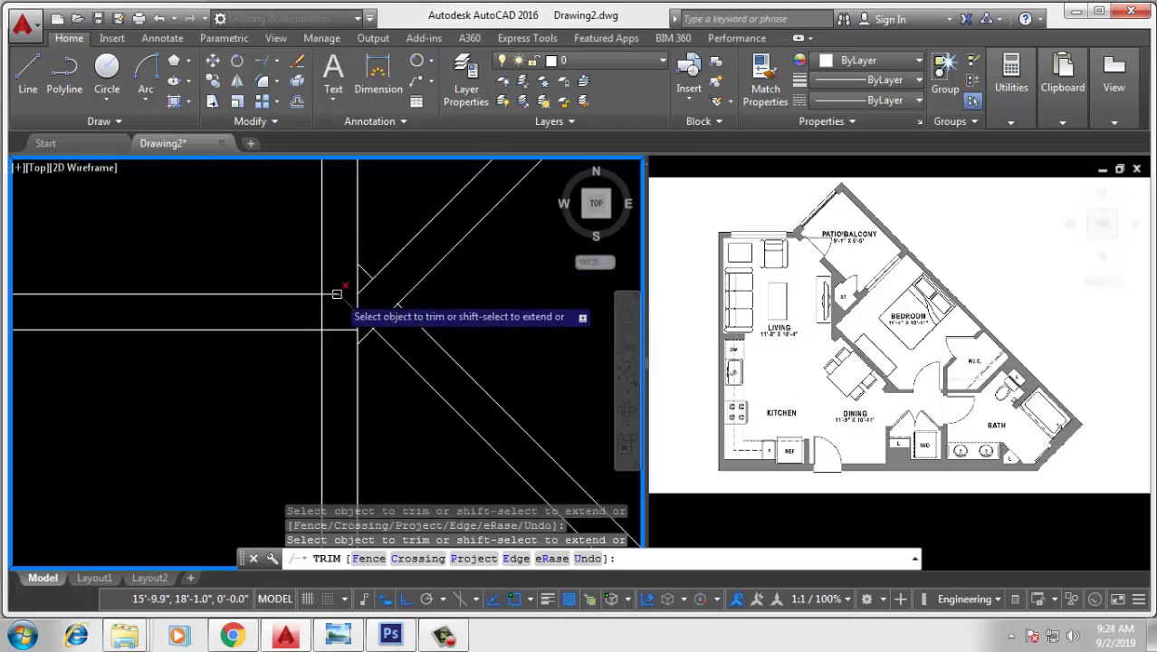
scroll(385, 317, "down", 2)
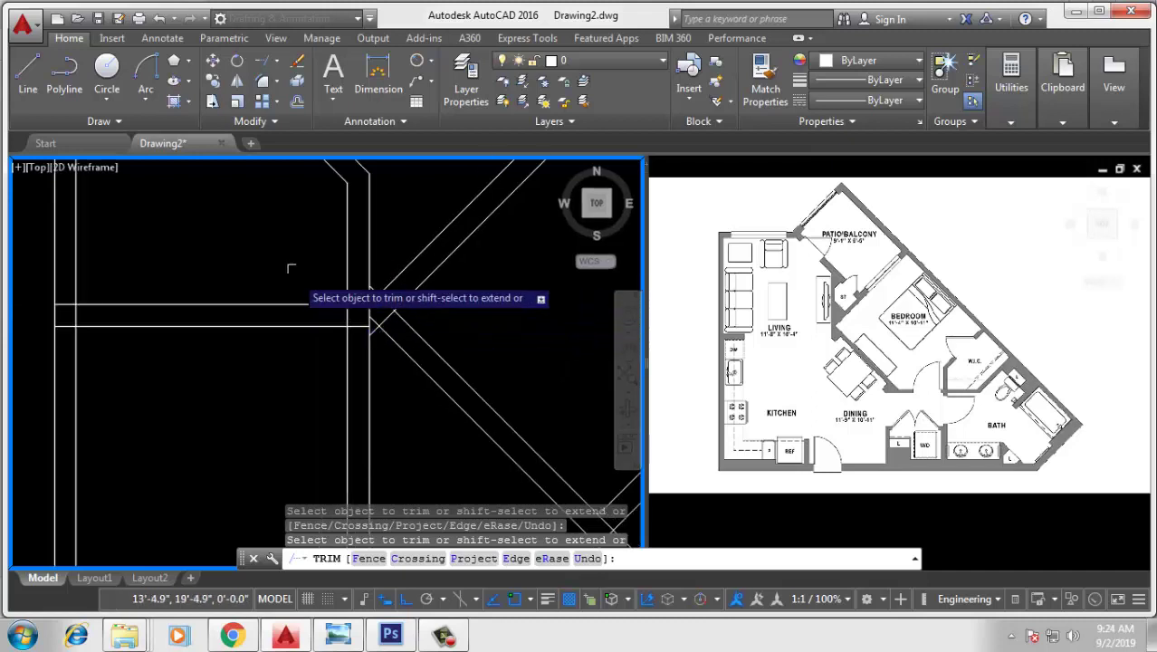
scroll(368, 309, "up", 2)
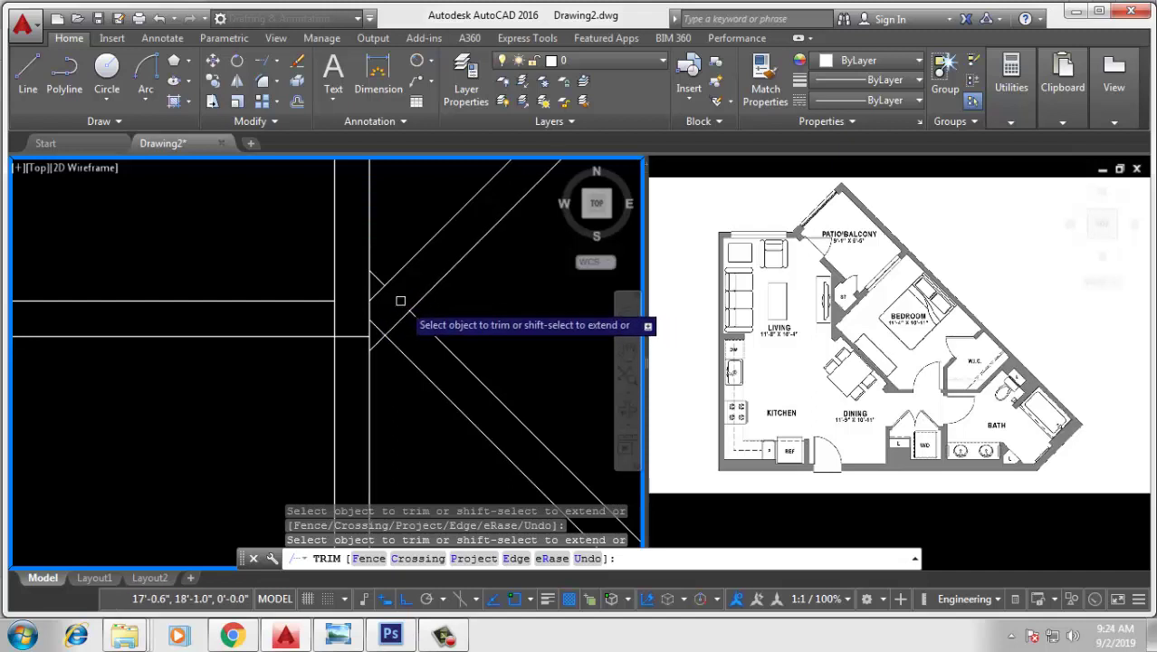
left_click(374, 288)
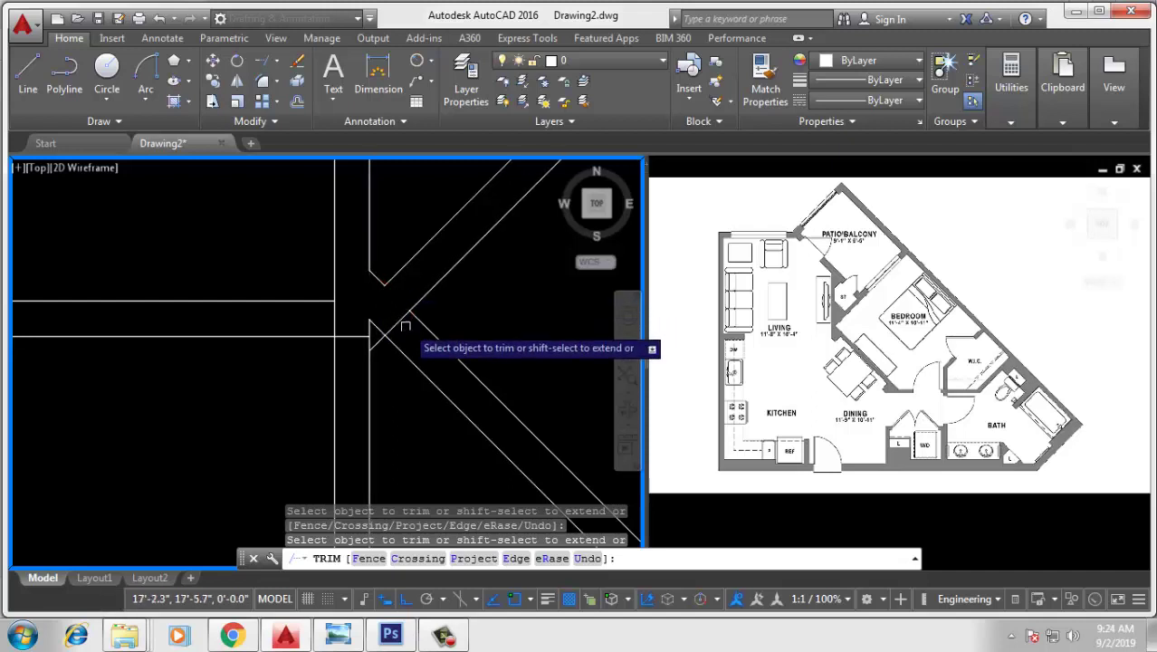
left_click(400, 321)
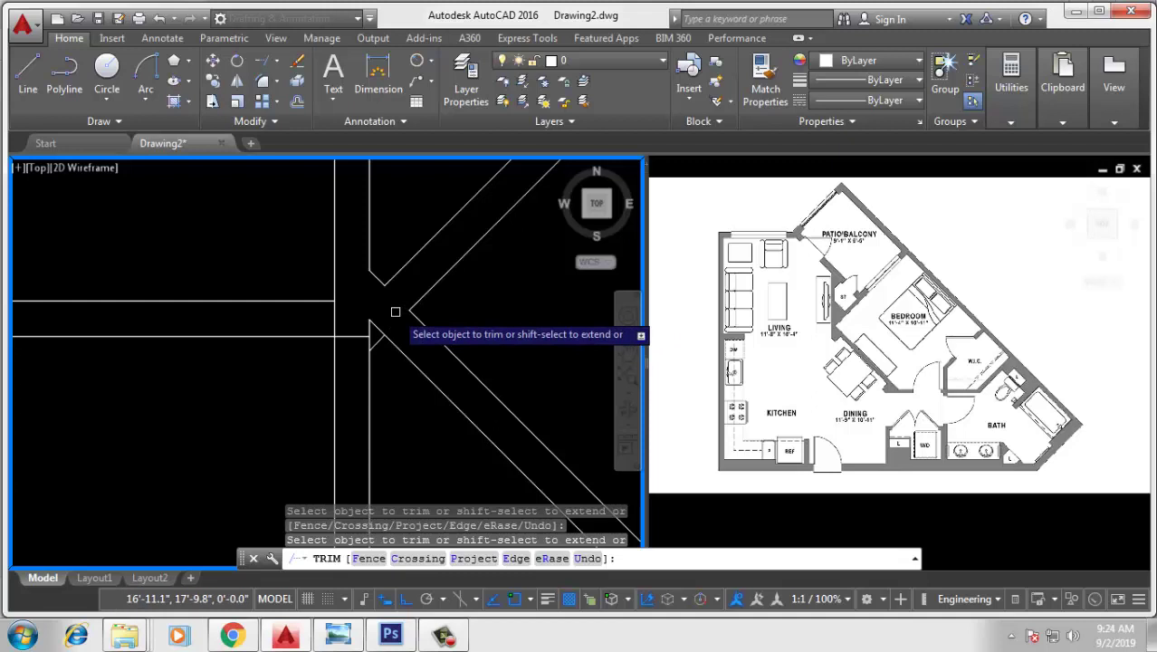
scroll(394, 312, "up", 2)
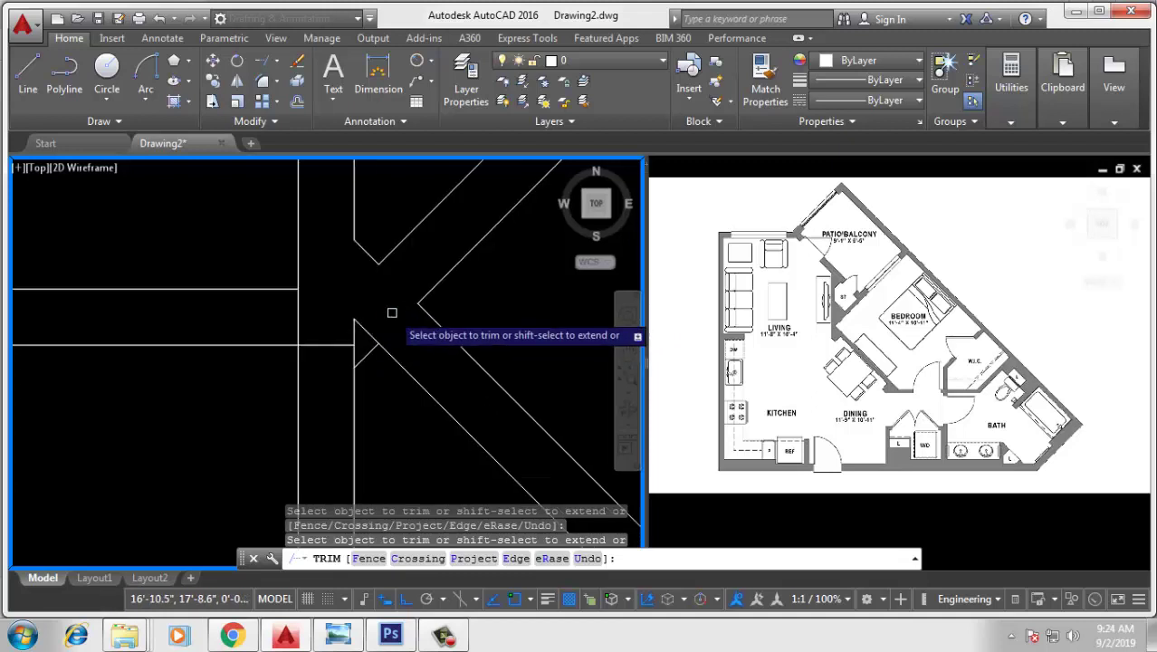
scroll(392, 313, "down", 2)
key("Escape")
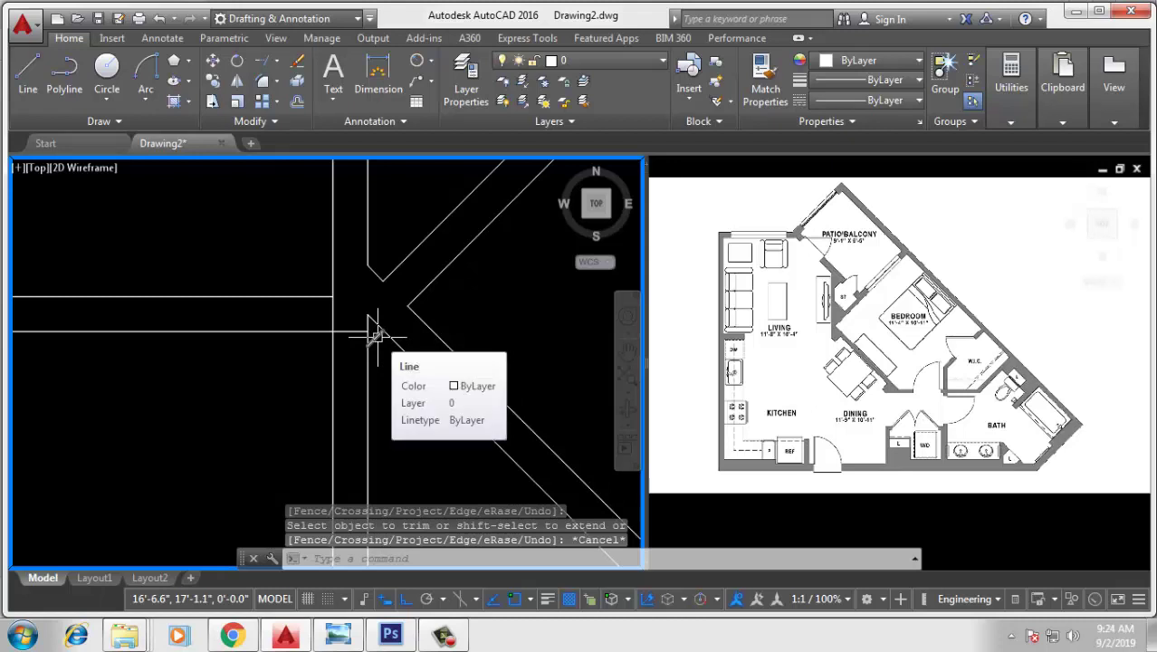
Step: Erase the short leftover diagonal line near the junction
left_click(377, 337)
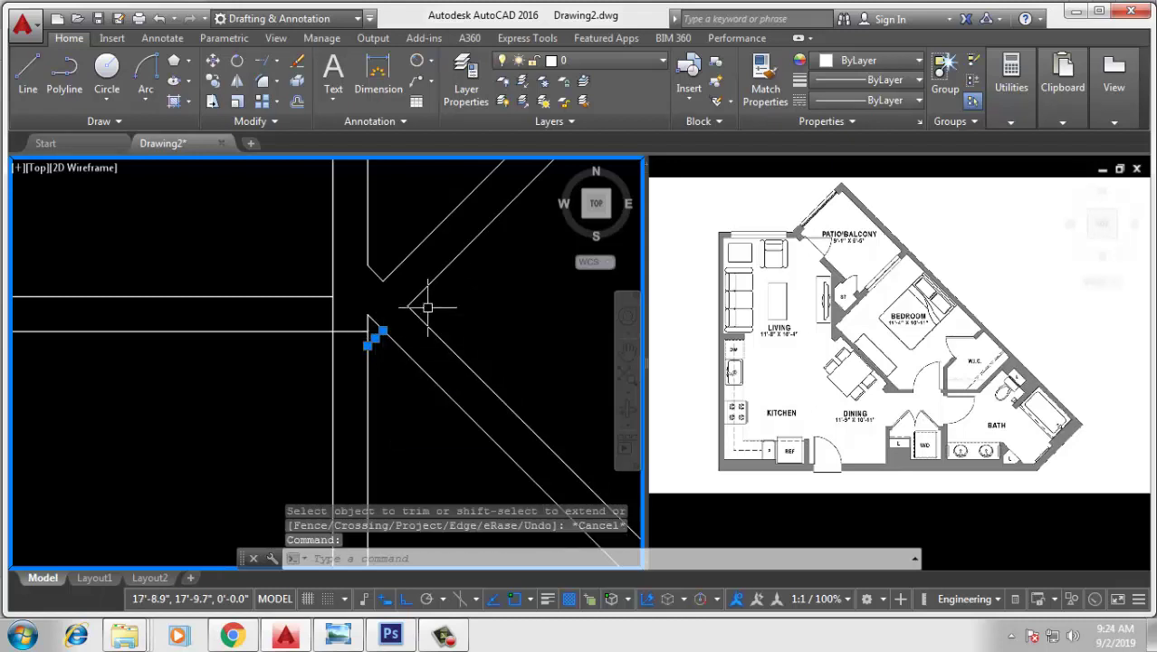
key("Delete")
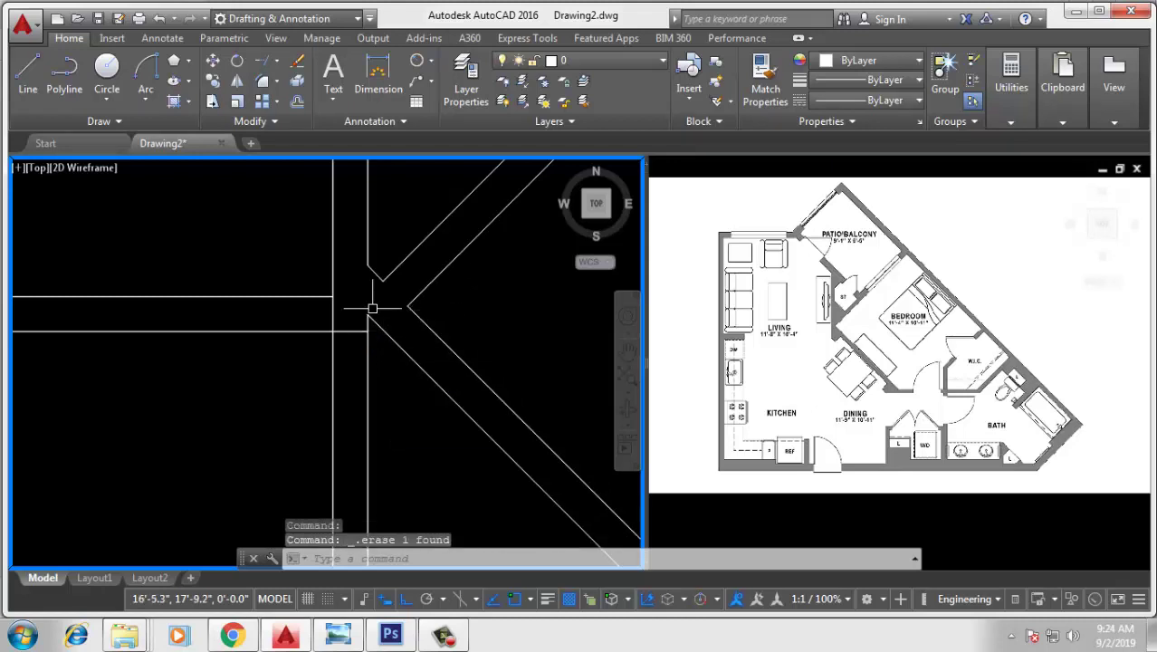
scroll(375, 306, "down", 4)
middle_click_drag(413, 393, 385, 388)
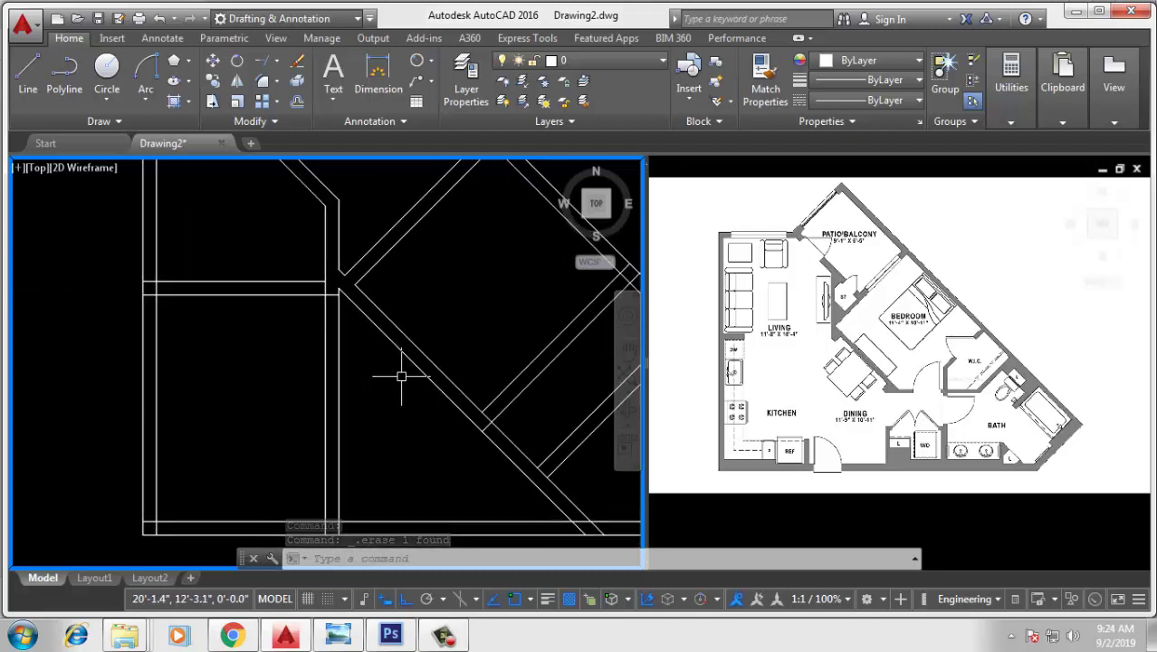
Step: Trim the extra vertical wall lines and erase the leftover short wall piece
scroll(384, 335, "down", 4)
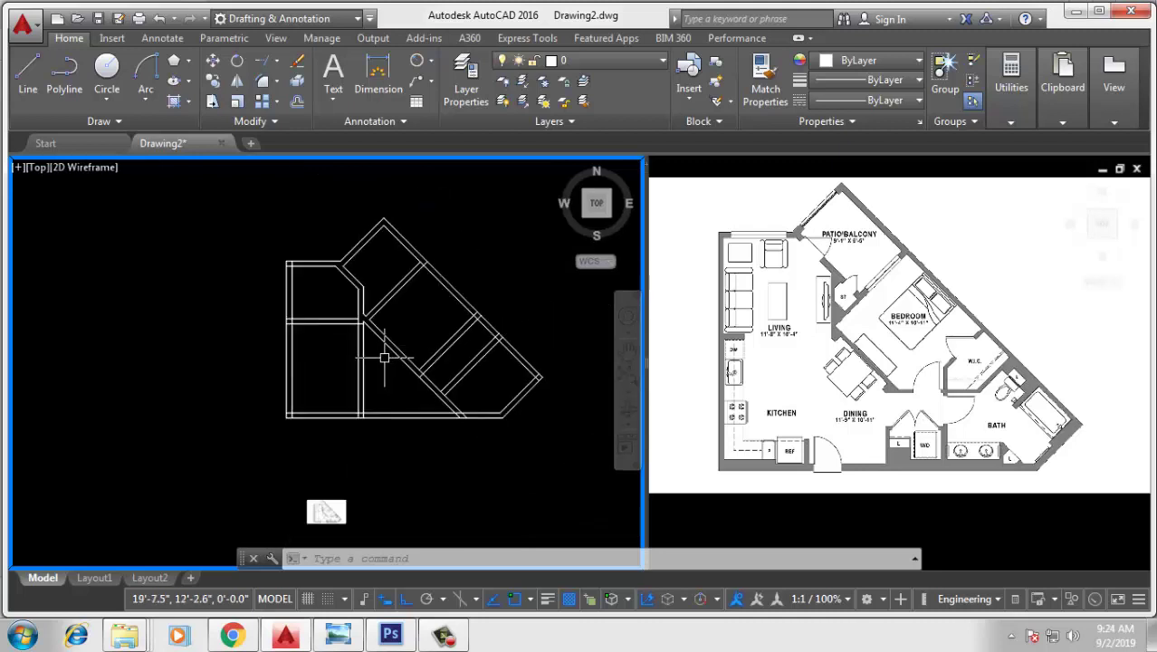
scroll(382, 348, "up", 2)
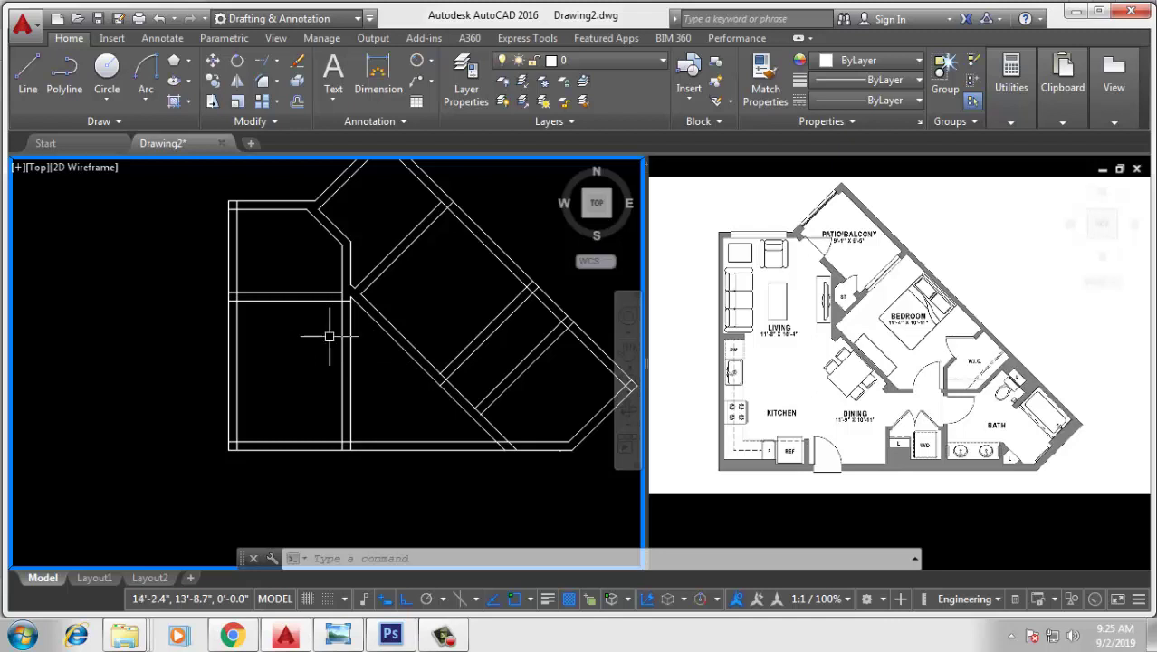
type("tr")
key("Return")
key("Return")
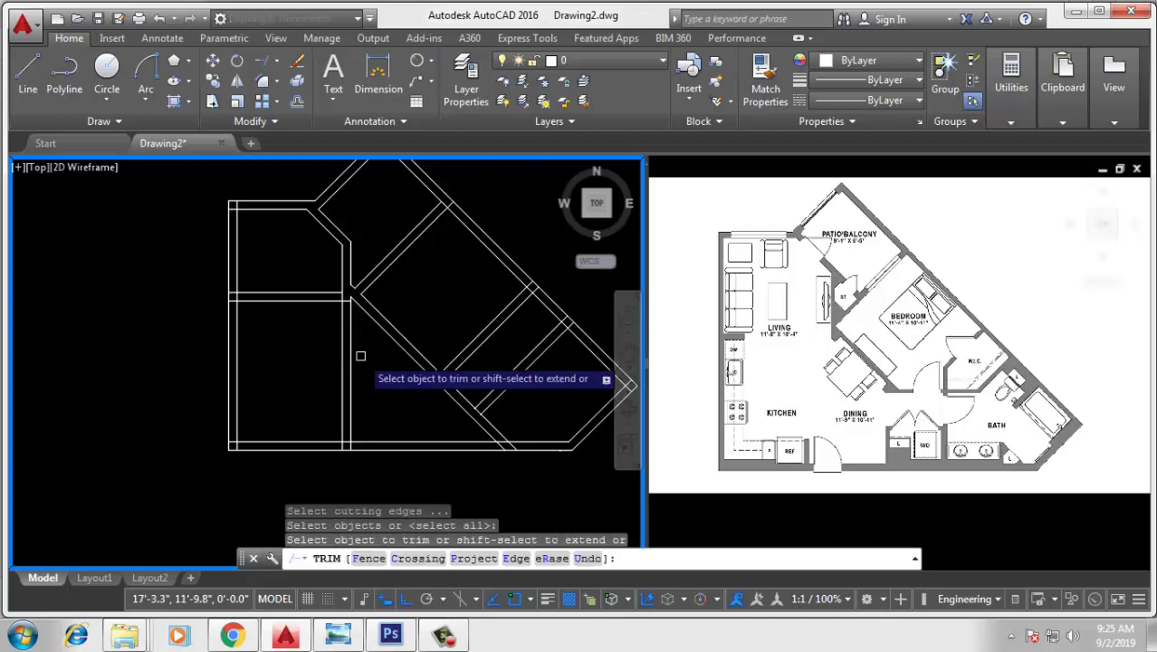
left_click(360, 356)
left_click(308, 400)
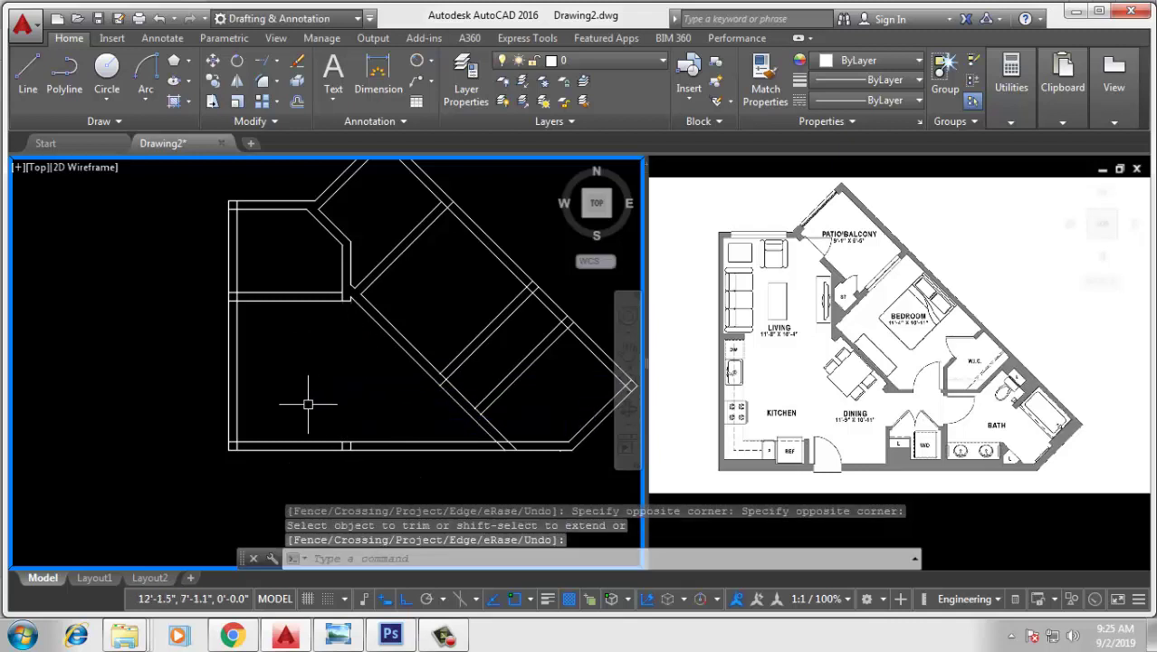
key("Return")
left_click(308, 404)
left_click(387, 464)
key("Delete")
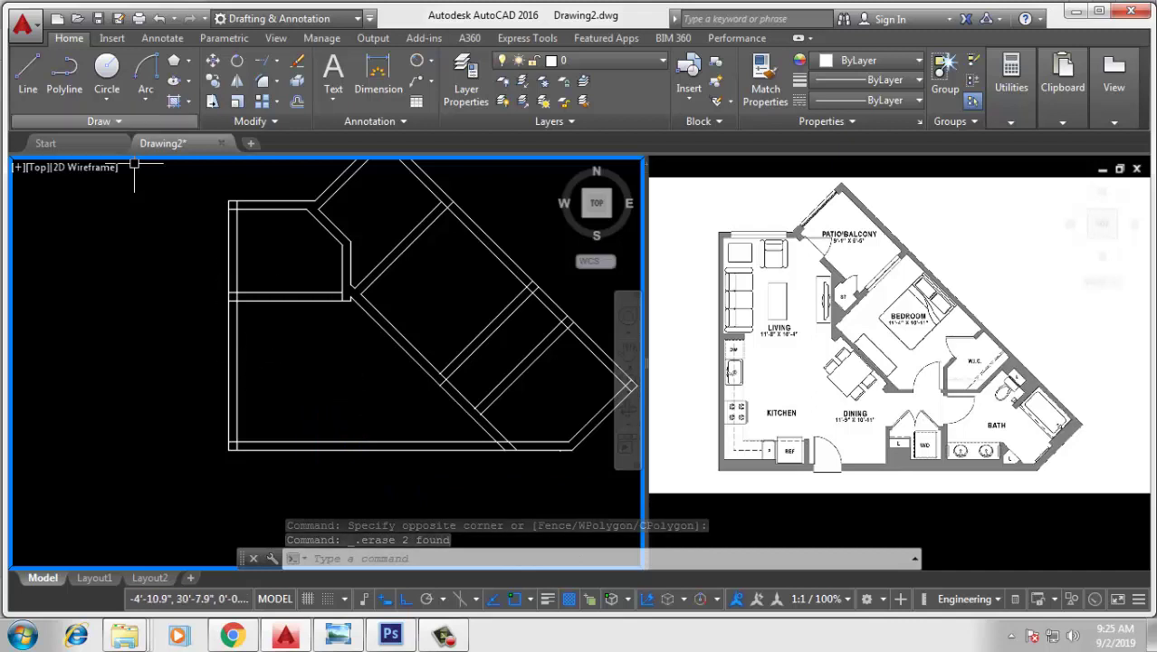
Step: Draw a short vertical closing line on the left wall
left_click(28, 72)
scroll(247, 298, "up", 3)
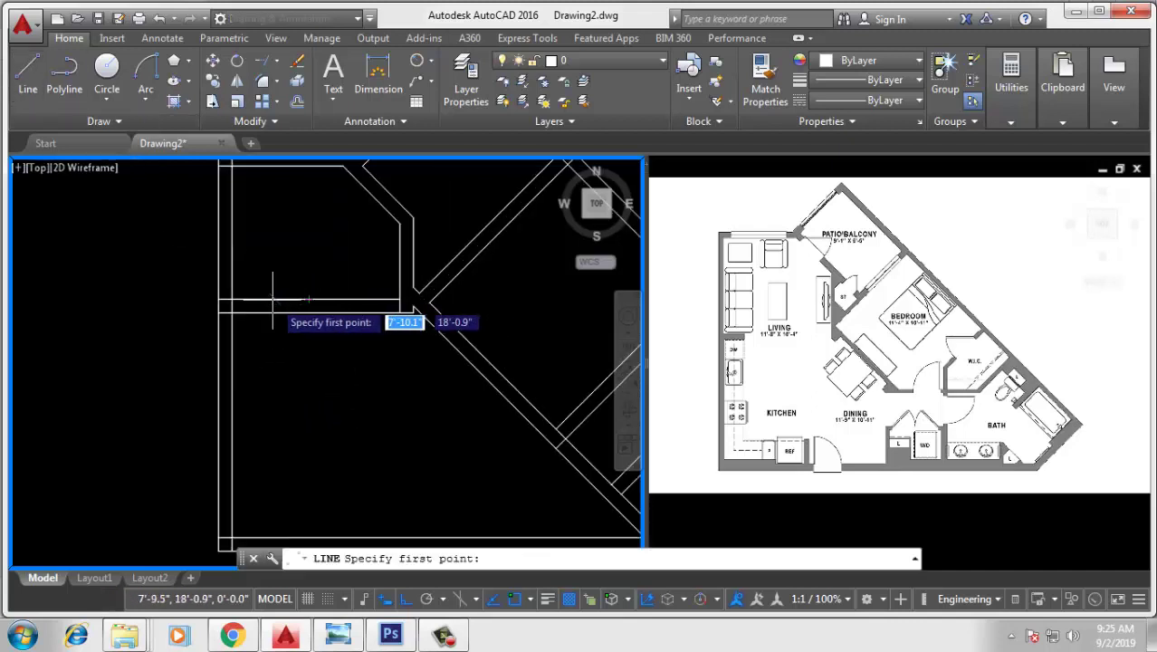
left_click(272, 313)
left_click(271, 299)
key("Return")
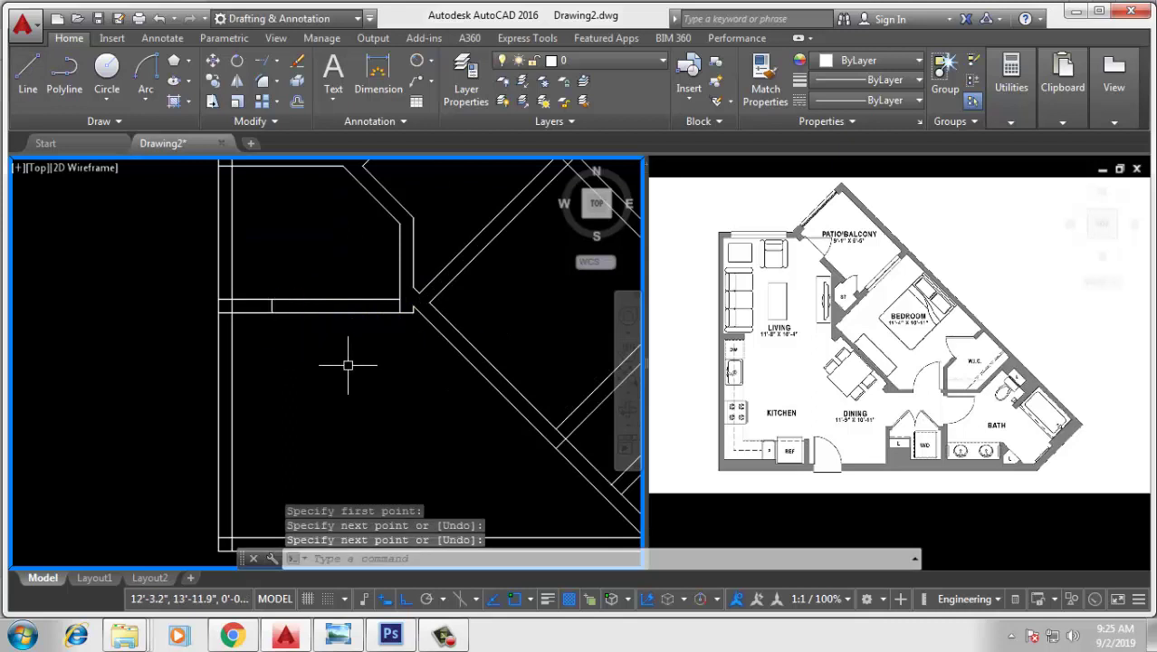
Step: Trim the wall lines between the closing line and the corner, leaving an open wall stub
type("tr")
key("Return")
key("Return")
left_click_drag(346, 364, 375, 254)
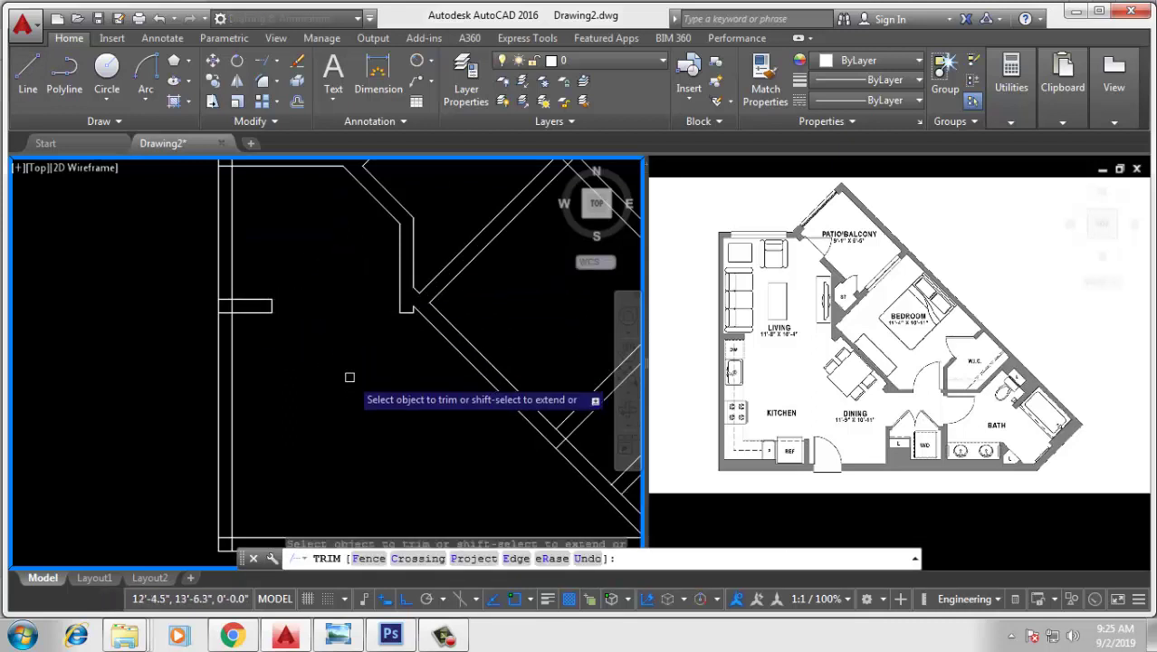
scroll(230, 301, "up", 6)
left_click_drag(223, 277, 226, 373)
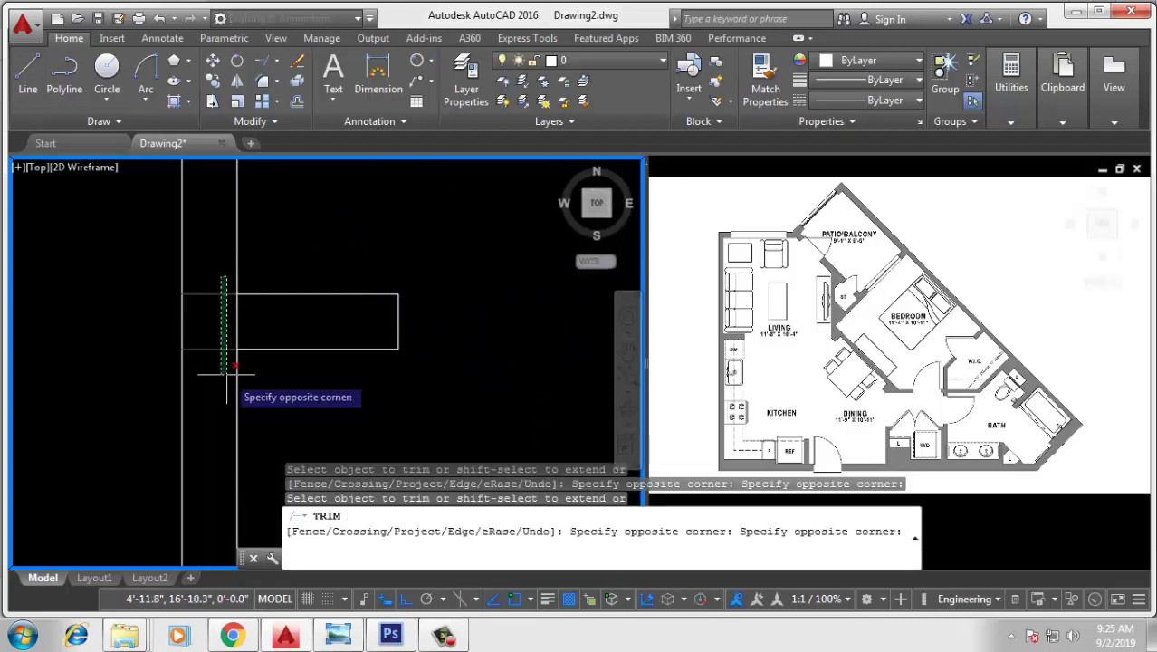
scroll(240, 322, "down", 3)
scroll(258, 331, "down", 2)
middle_click_drag(258, 330, 252, 376)
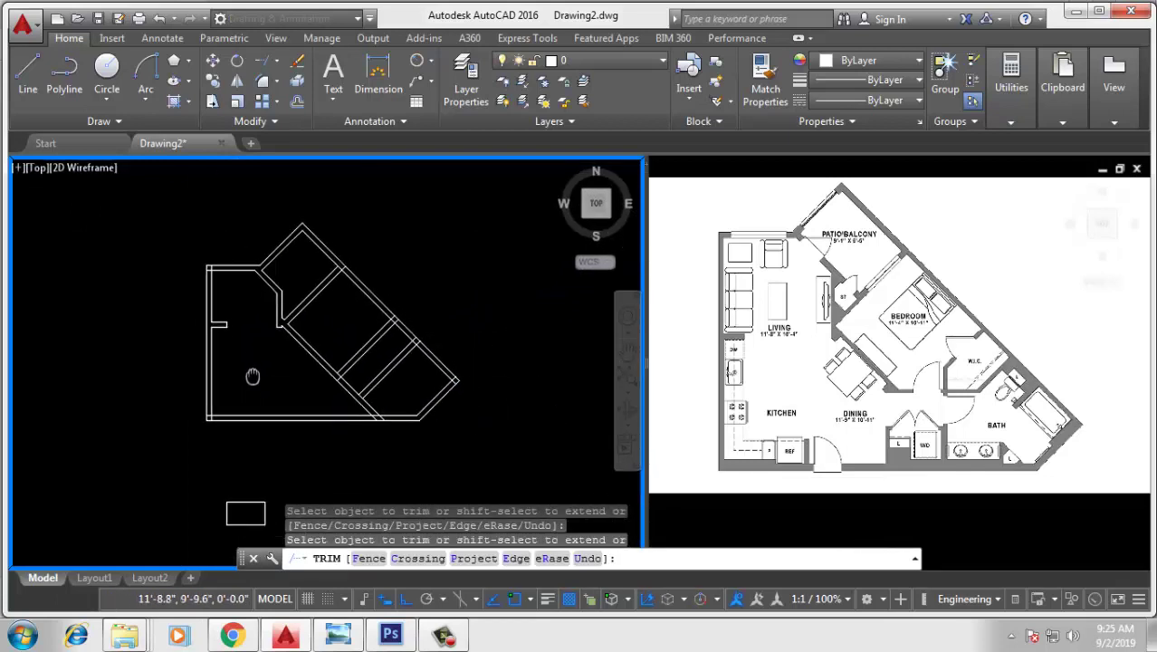
scroll(261, 362, "up", 2)
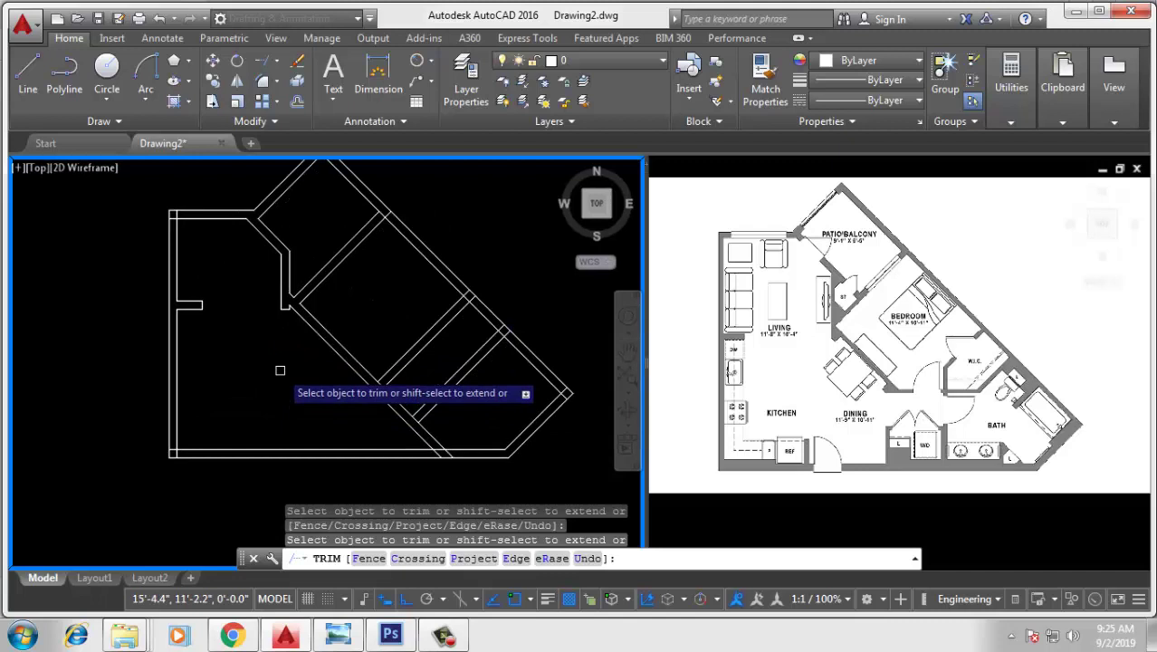
key("Escape")
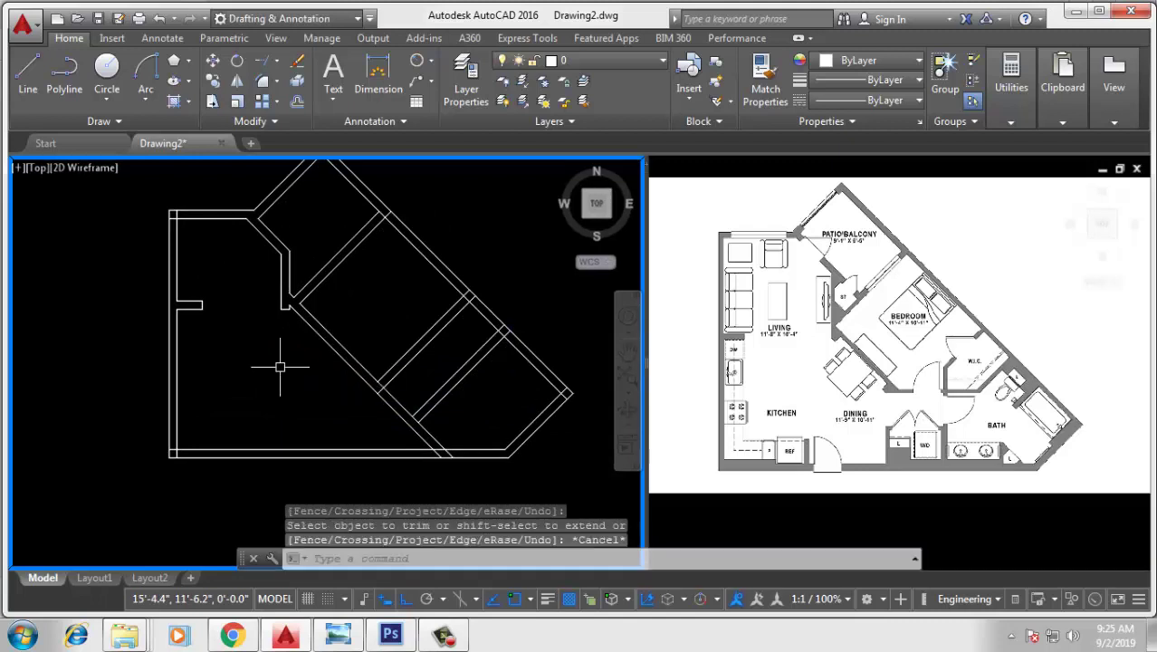
Step: Offset the upper angled wall line 3' toward the inside
type("ex")
key("Return")
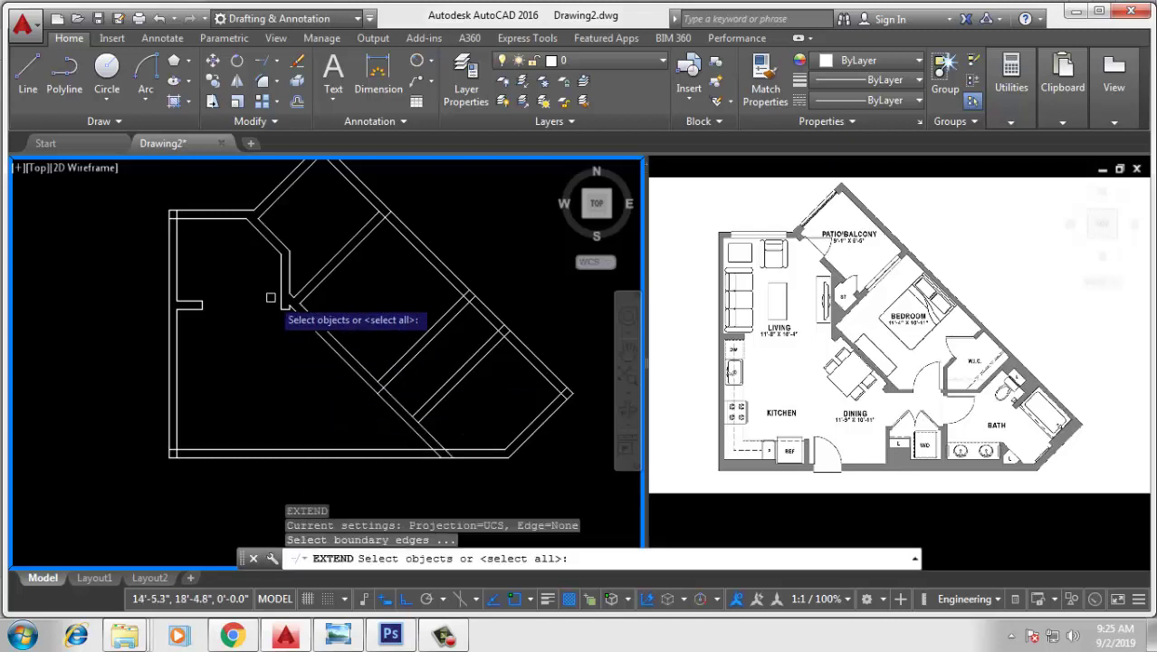
key("Return")
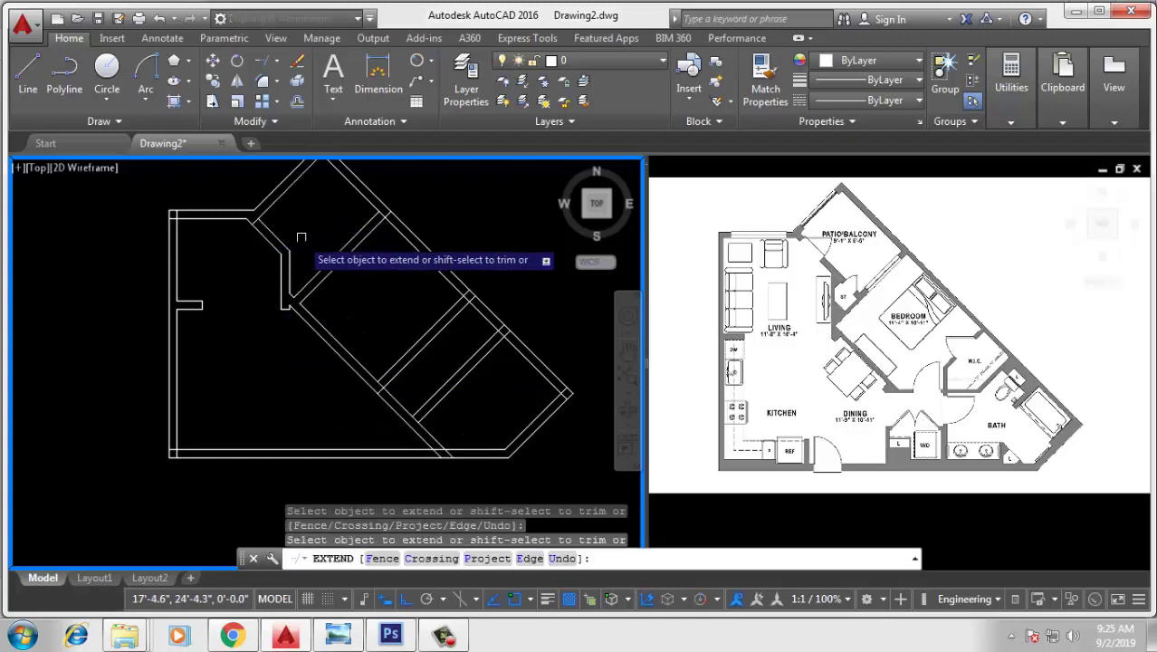
key("Escape")
key("Escape")
key("Return")
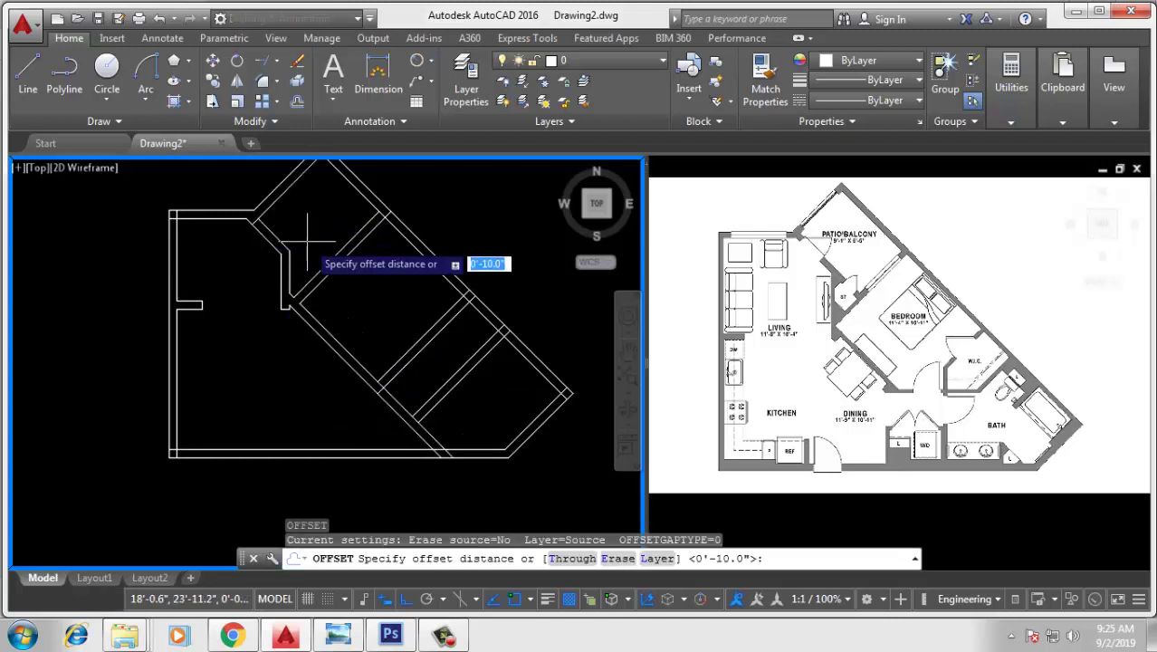
type("'")
key("Return")
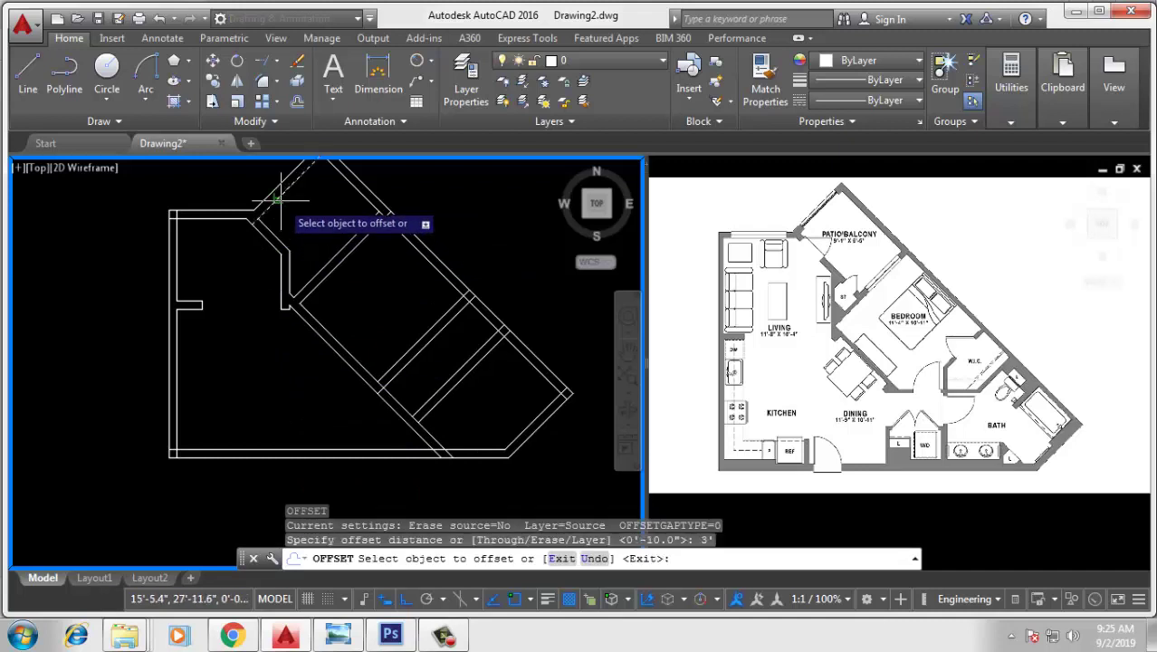
left_click(288, 181)
left_click(322, 246)
key("Escape")
key("Escape")
type("tr")
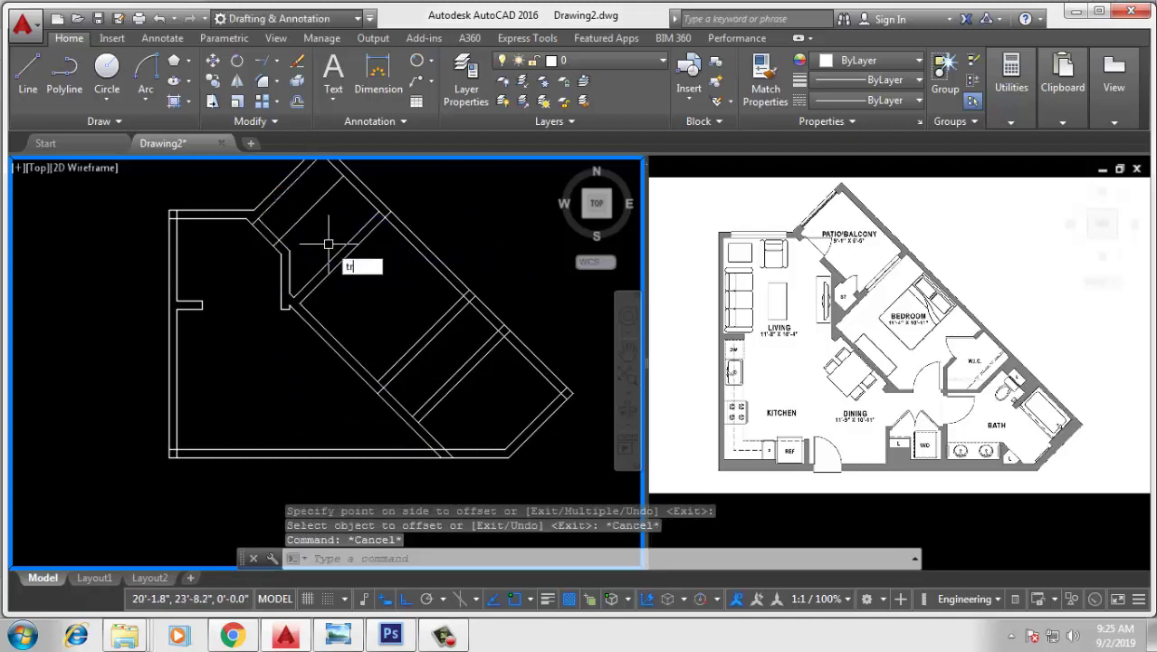
Step: Extend the short offset diagonal line to meet the inner wall via Modify > Extend
key("Return")
key("Return")
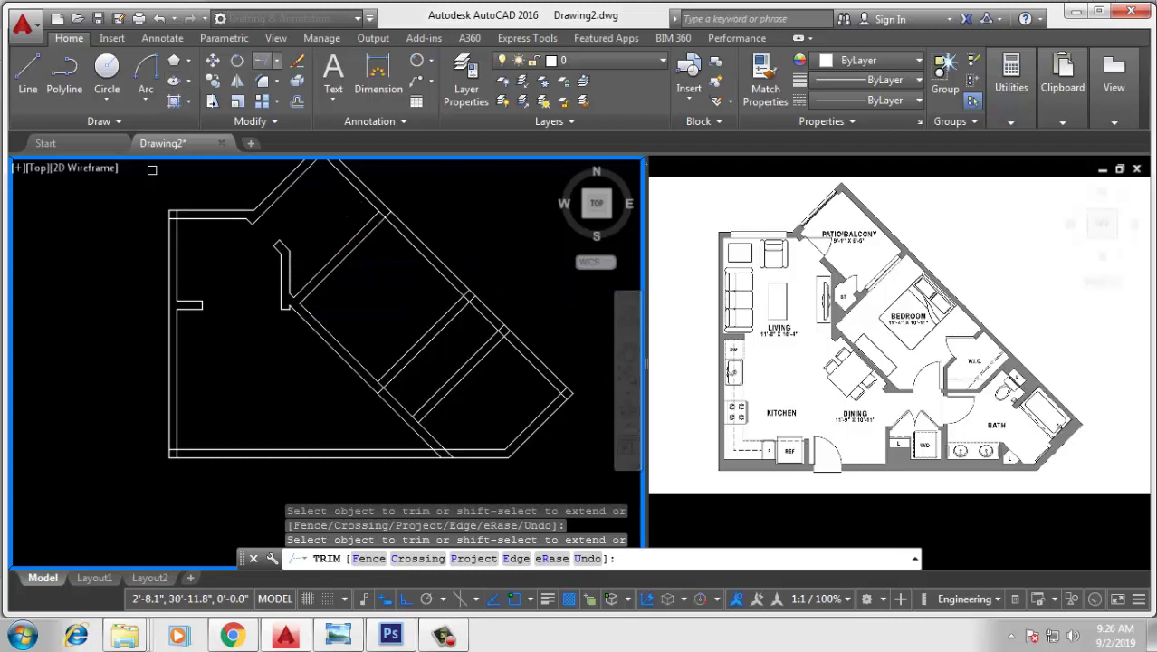
left_click(276, 61)
left_click(288, 107)
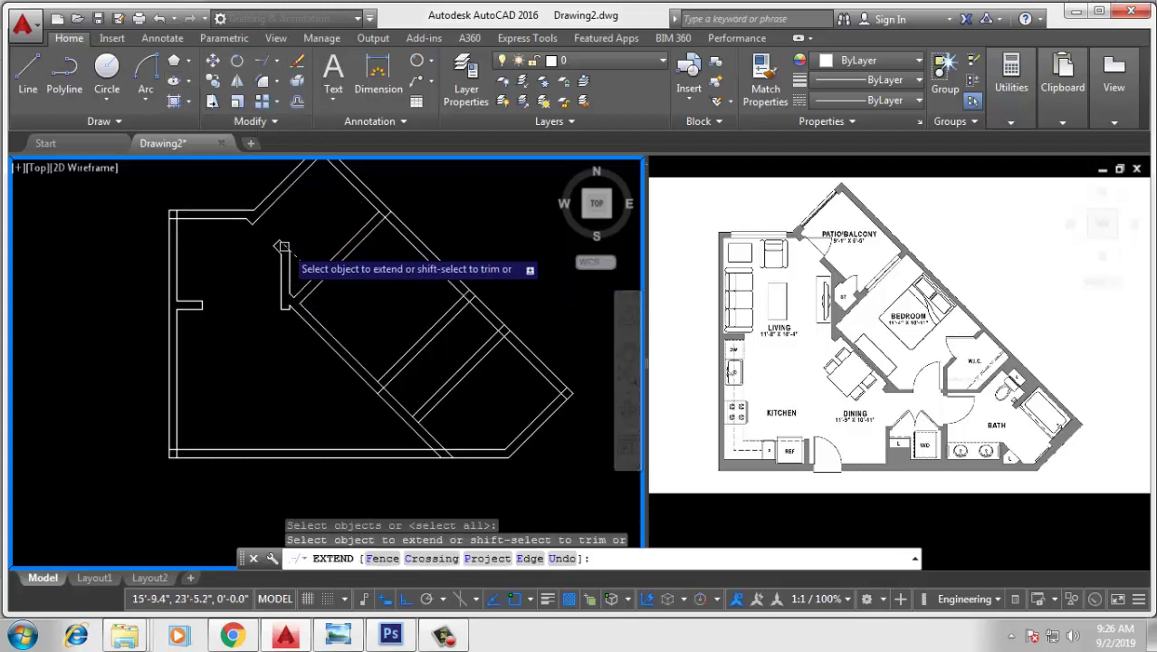
left_click(281, 247)
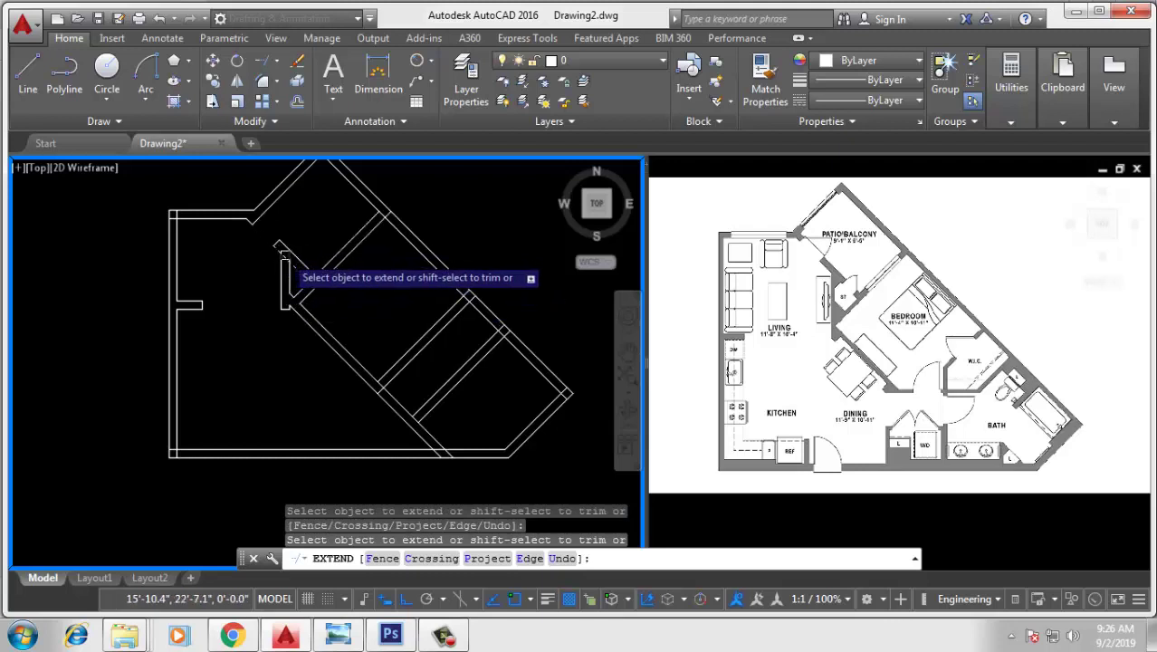
left_click(284, 256)
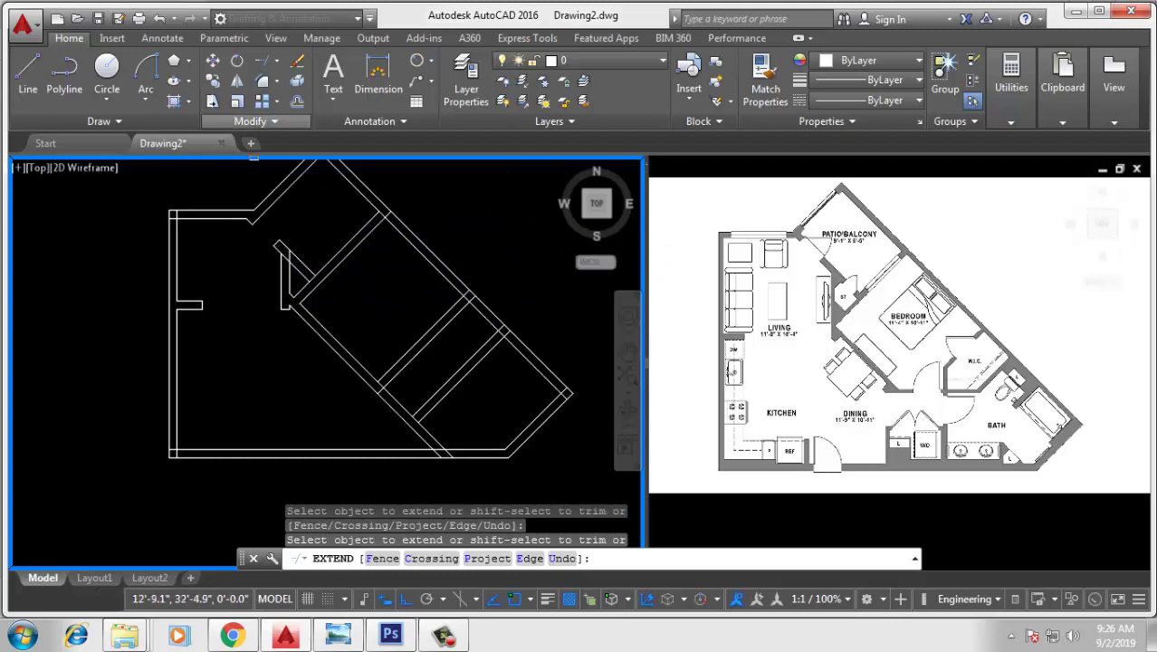
key("Escape")
type("tr")
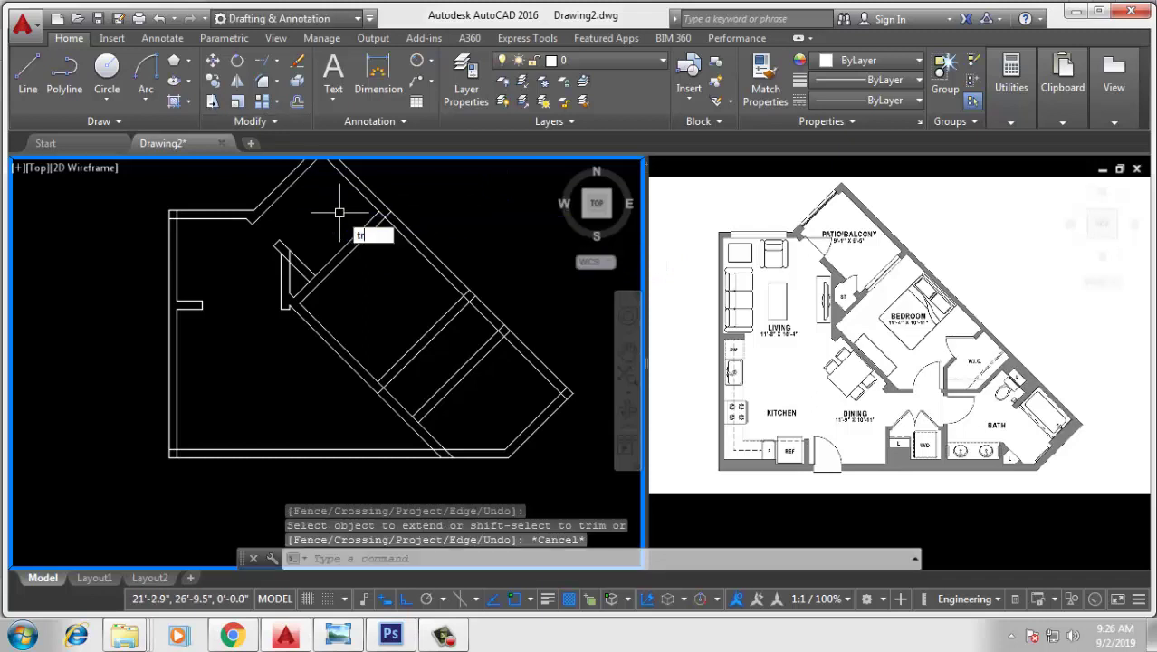
Step: Trim the overhanging end of the angled offset line
key("Return")
key("Return")
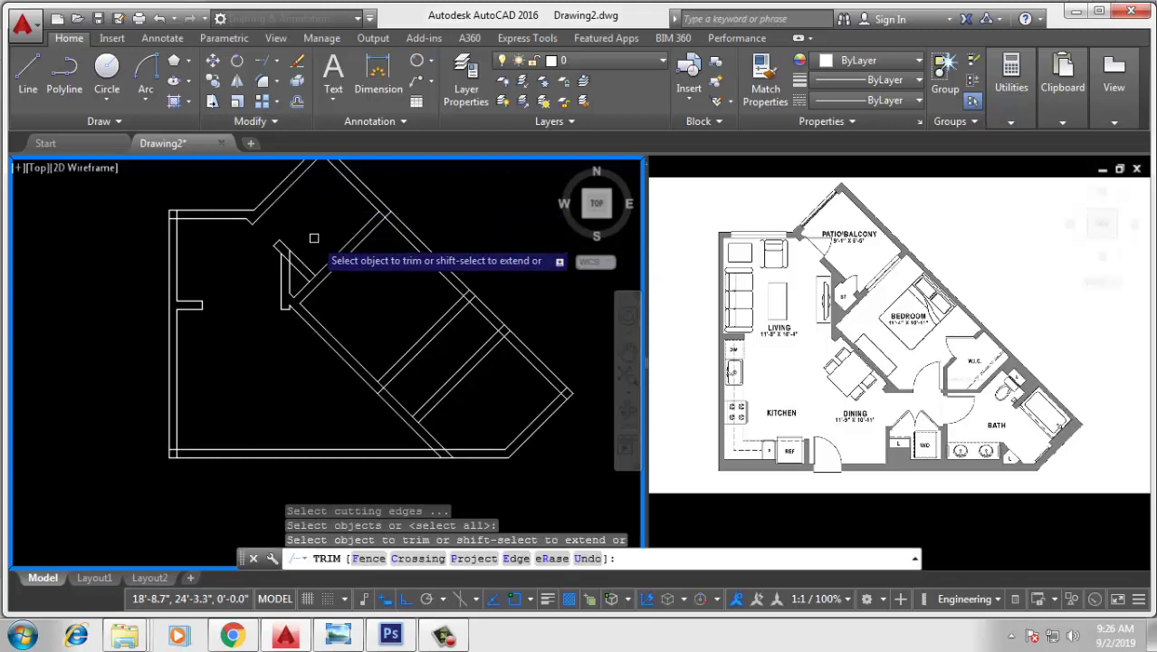
scroll(288, 246, "up", 2)
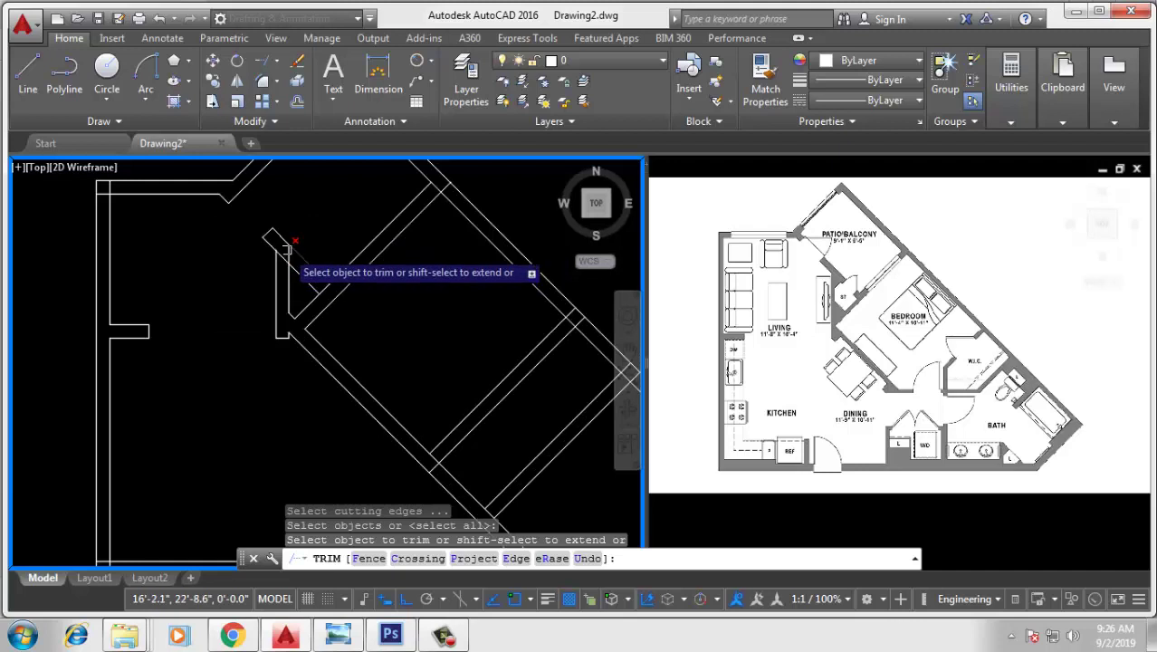
scroll(290, 249, "up", 2)
left_click(290, 249)
scroll(330, 252, "down", 2)
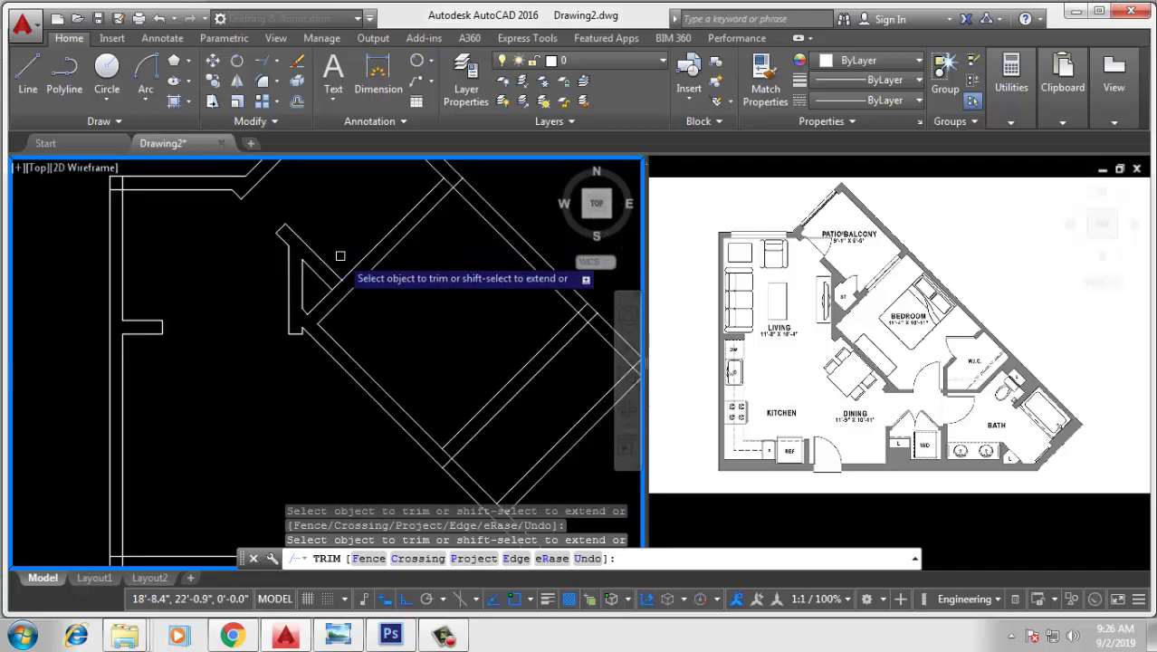
scroll(356, 246, "down", 2)
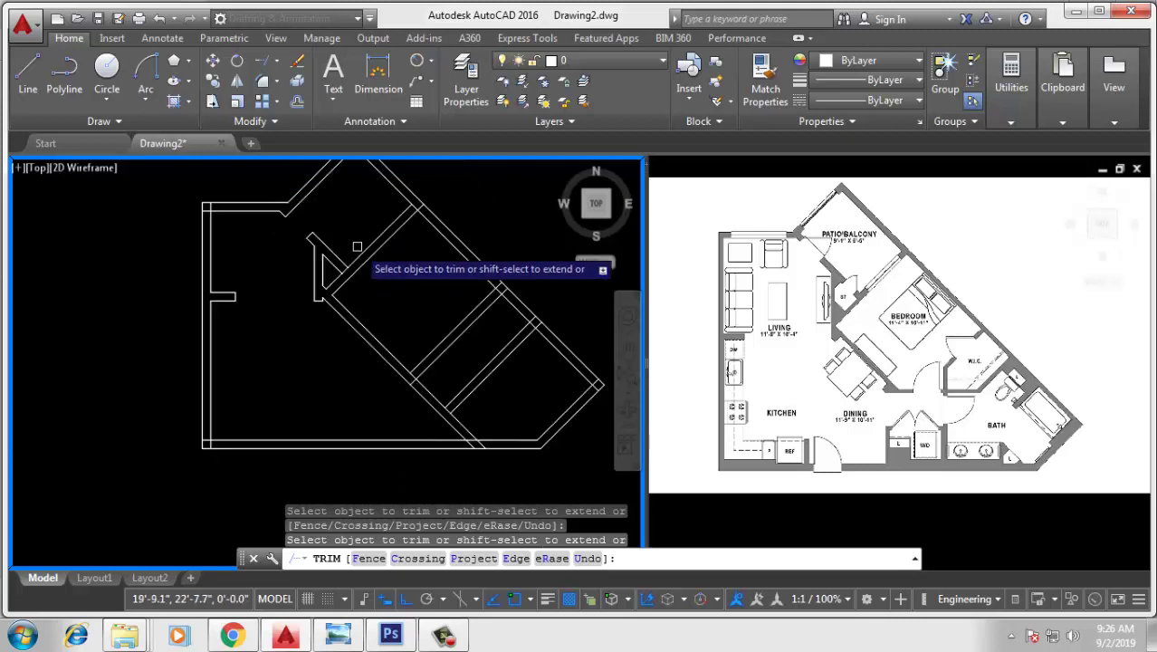
scroll(355, 267, "down", 1)
scroll(353, 278, "up", 3)
key("Escape")
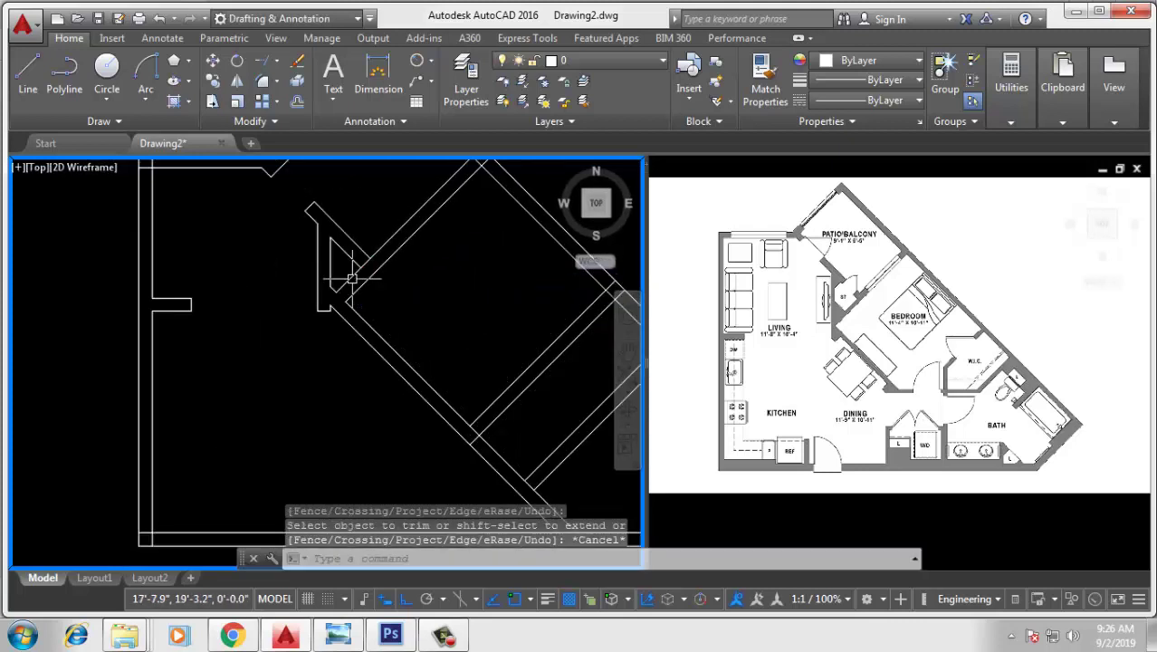
Step: Draw two short lines capping the small wall piece's ends against the diagonal wall
left_click(28, 77)
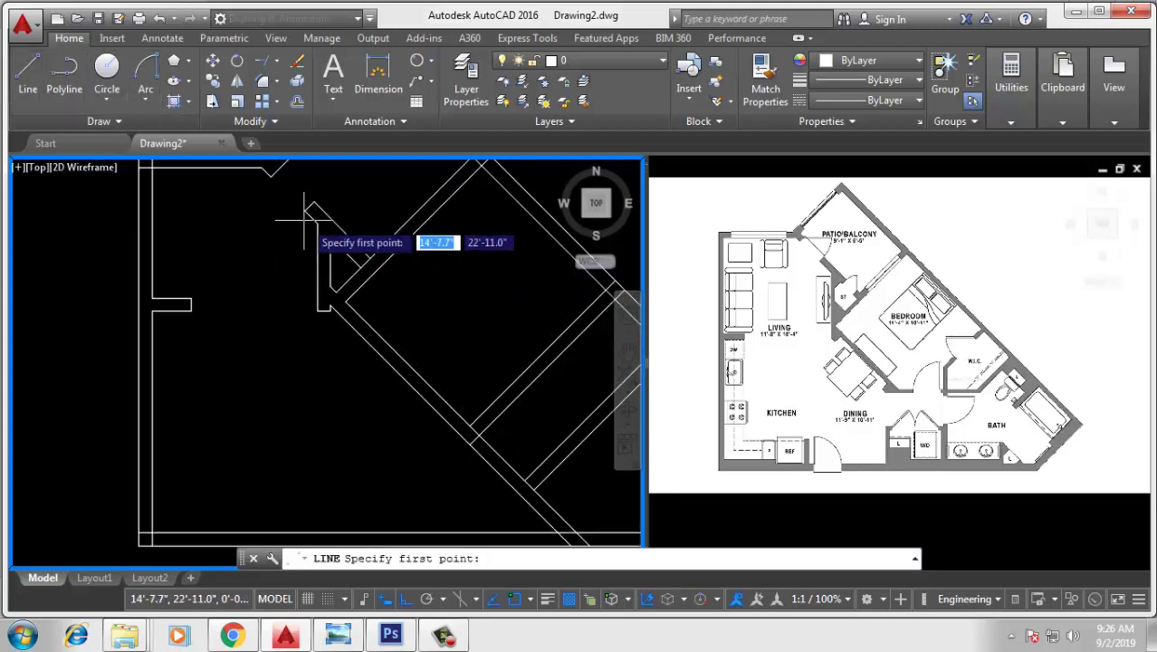
scroll(351, 270, "up", 2)
left_click(353, 239)
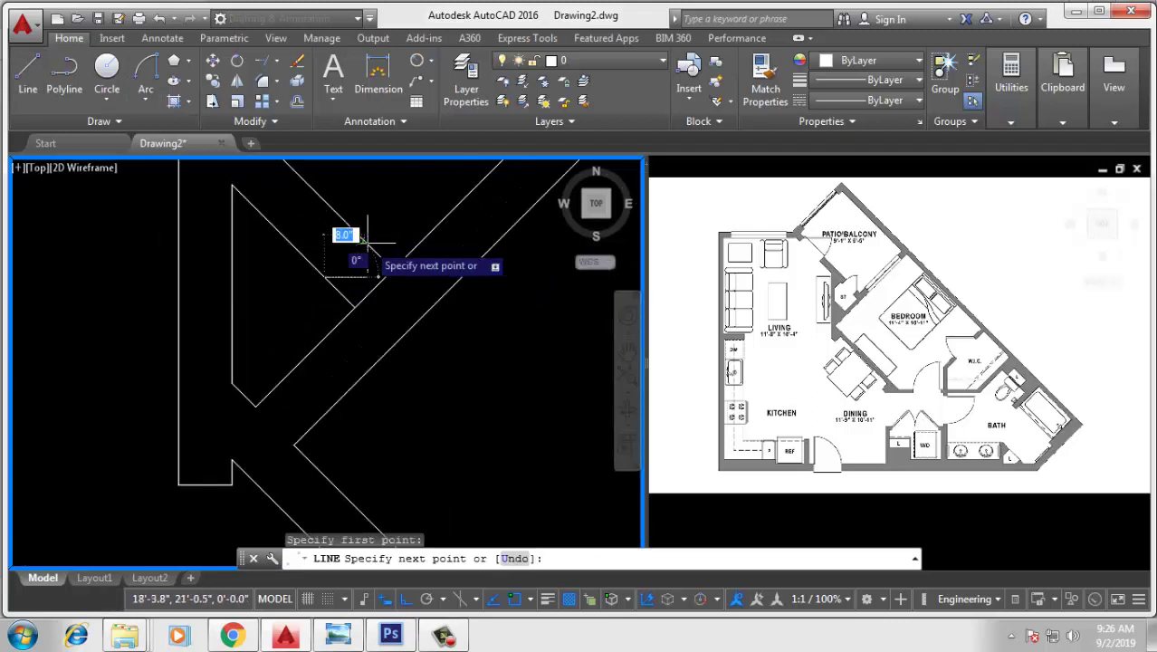
left_click(359, 240)
key("Return")
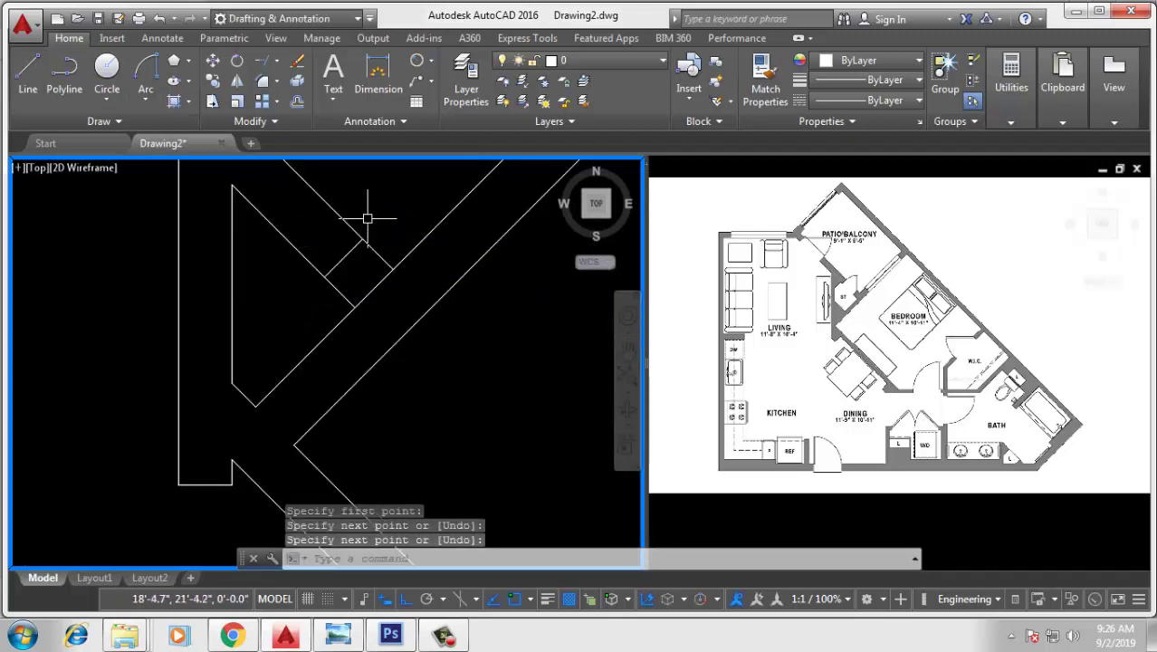
left_click(28, 77)
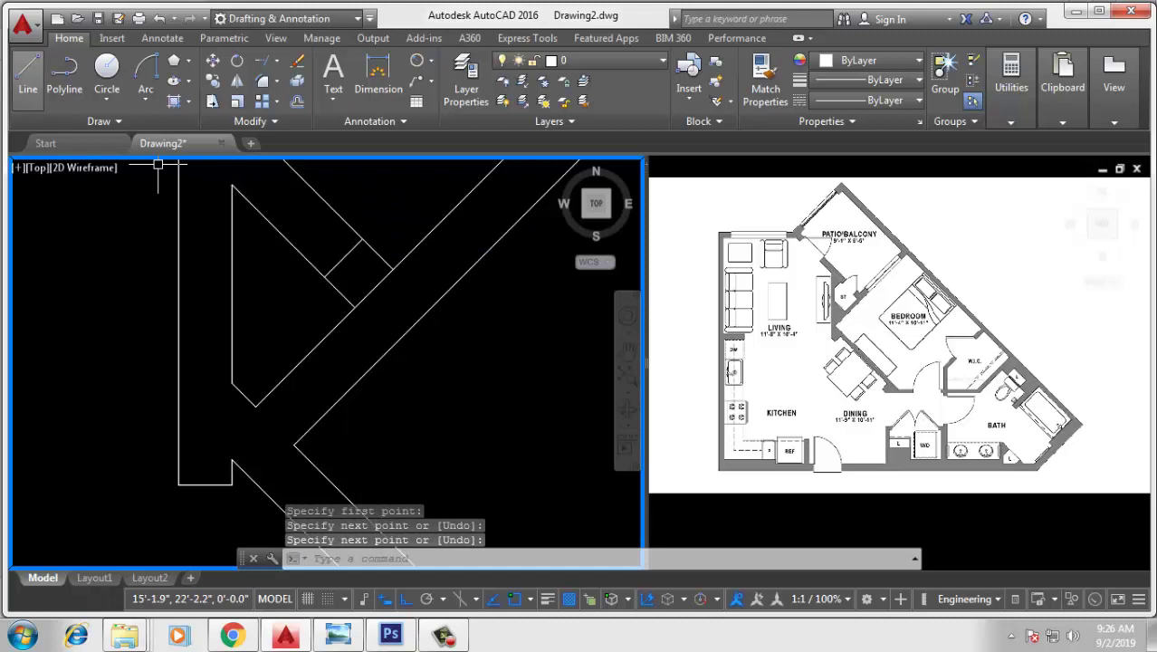
left_click(259, 214)
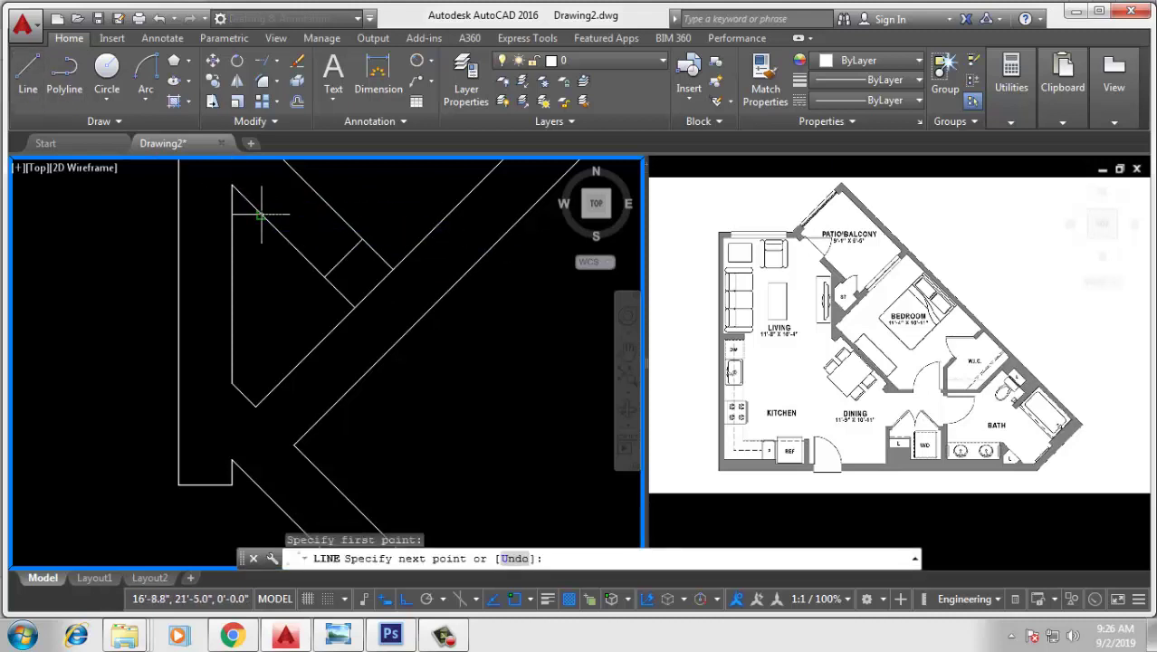
left_click(298, 177)
key("Return")
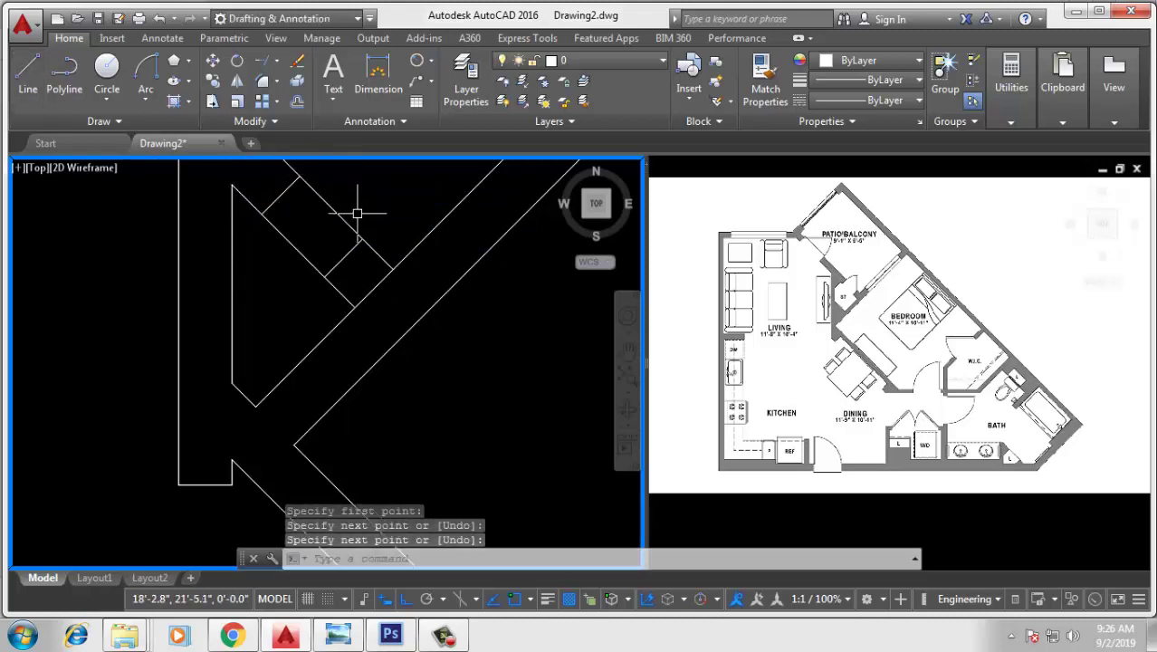
type("t")
key("Return")
key("Return")
Step: Trim the overlapping lines at the diagonal wall junctions with a crossing window
left_click(323, 181)
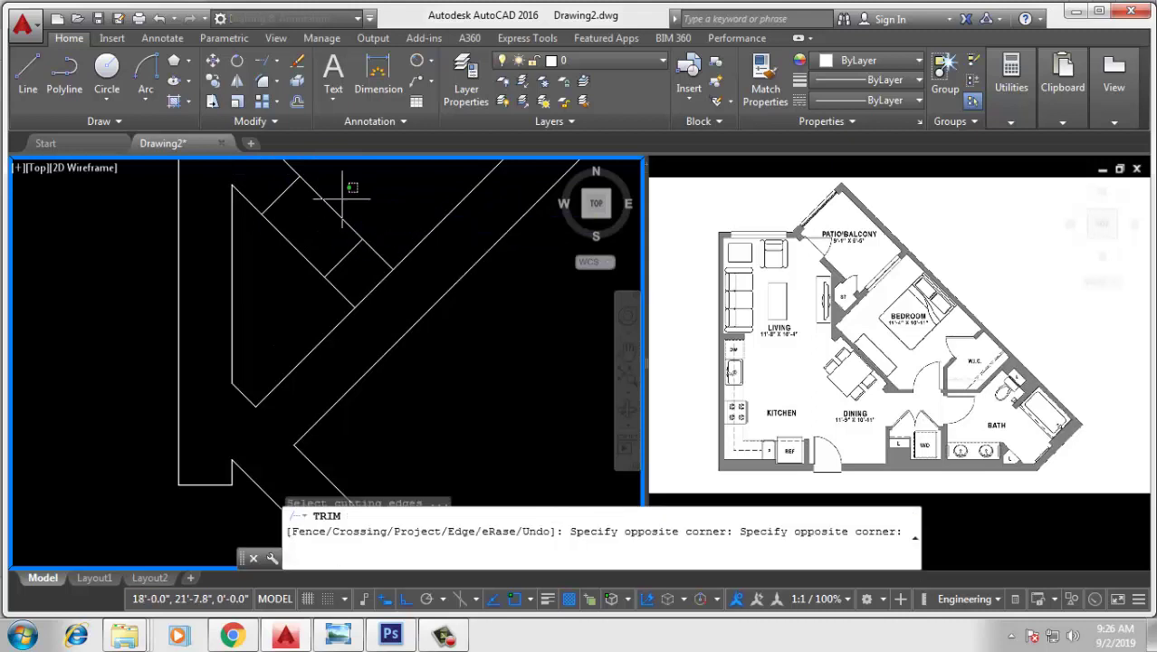
left_click(304, 228)
left_click(274, 261)
scroll(309, 258, "down", 2)
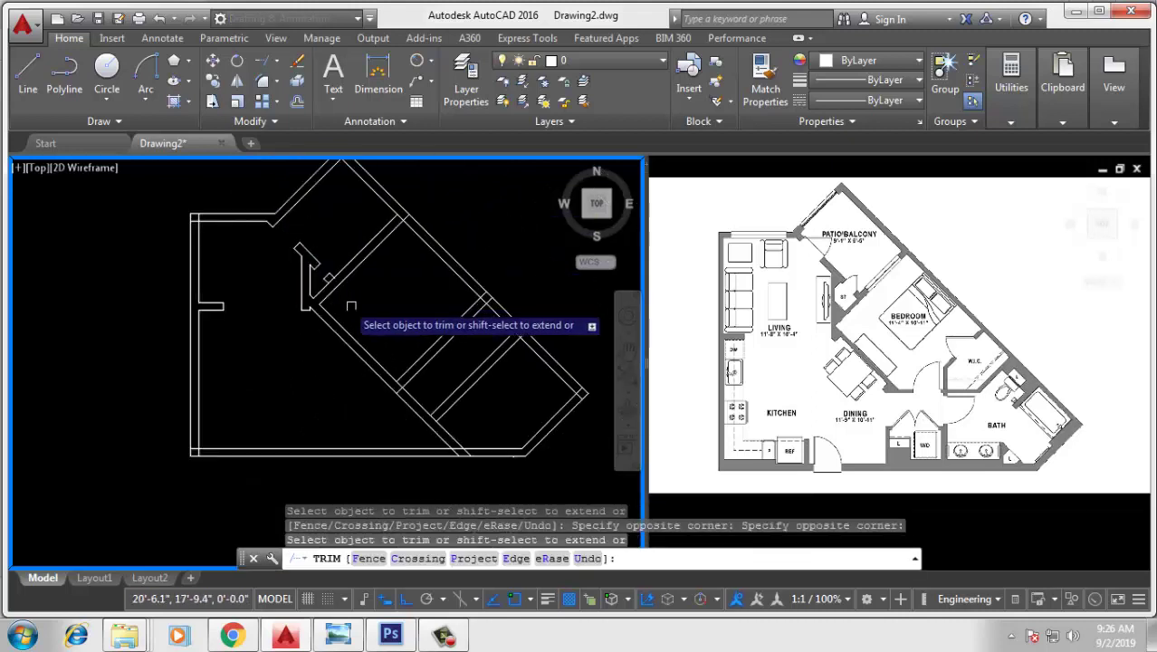
scroll(315, 258, "up", 2)
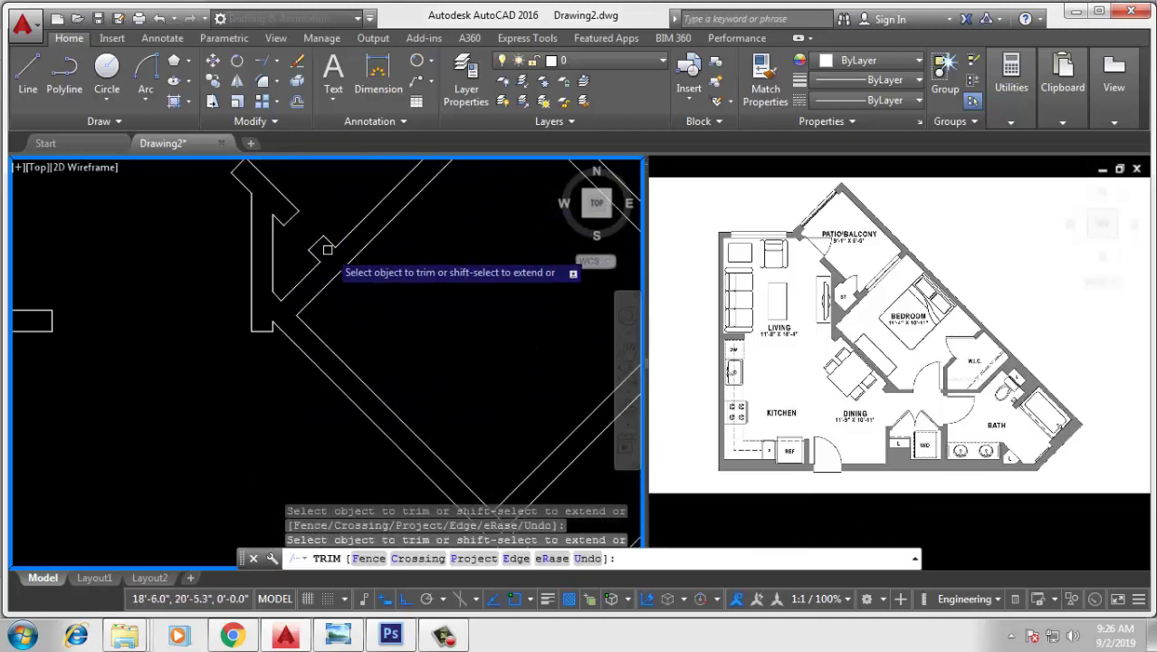
scroll(316, 258, "down", 3)
middle_click_drag(302, 343, 245, 383)
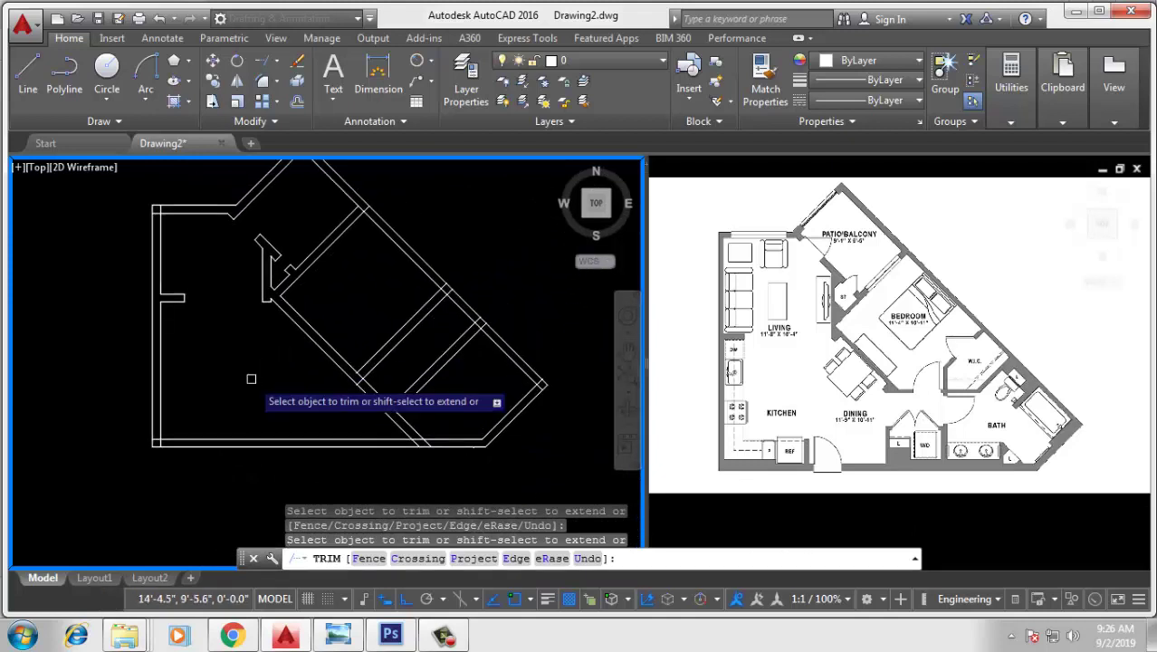
scroll(361, 214, "up", 4)
scroll(370, 197, "down", 1)
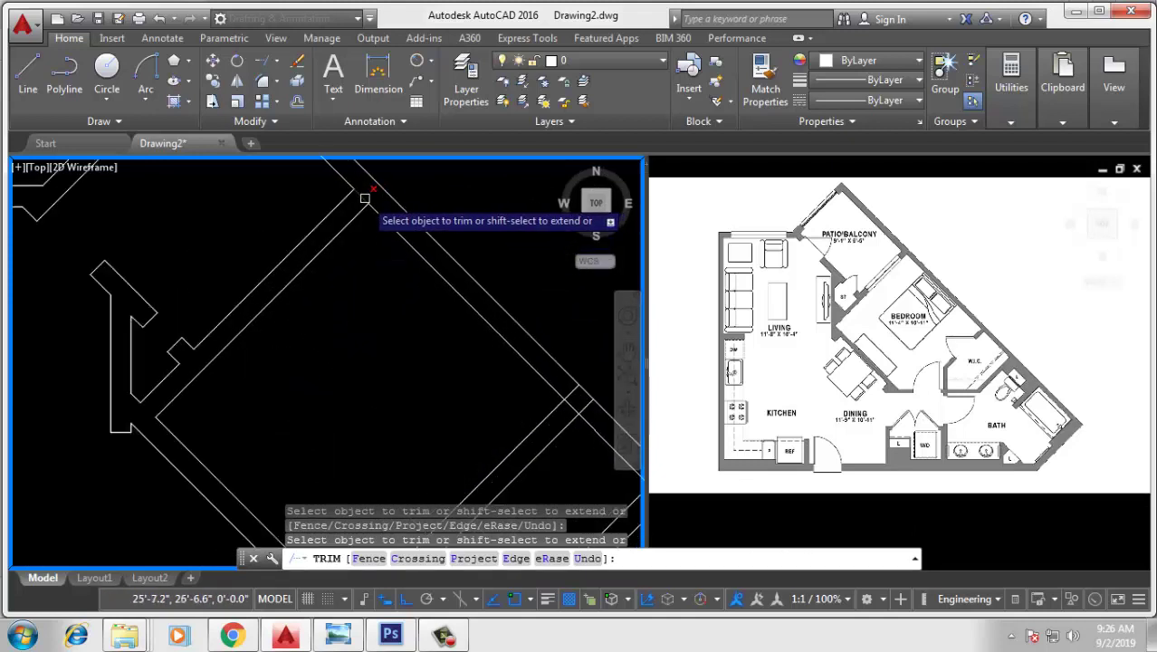
scroll(391, 201, "down", 2)
scroll(406, 231, "down", 2)
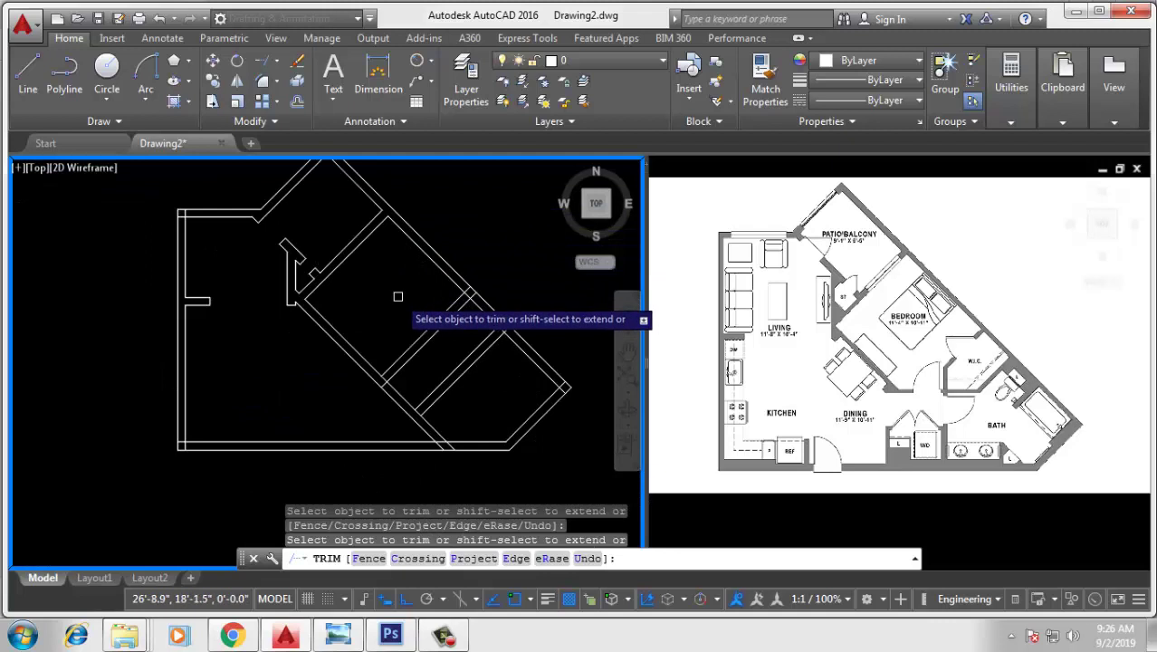
middle_click_drag(399, 296, 414, 272)
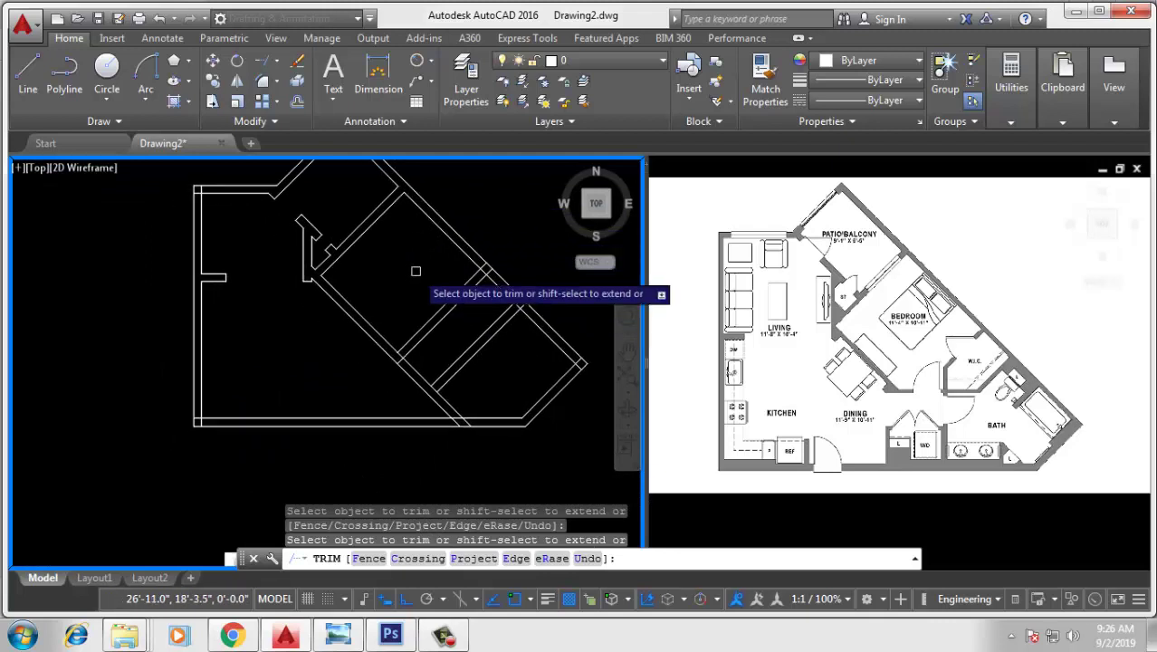
middle_click_drag(323, 336, 323, 304)
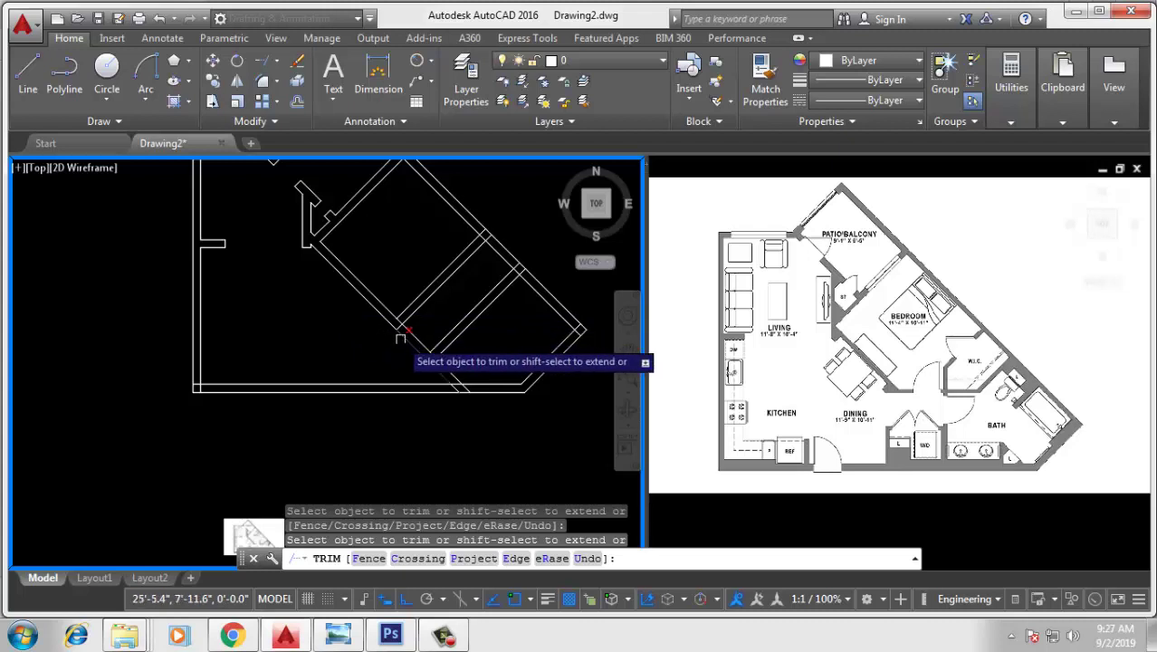
Step: Extend the wall line until it meets the angled outer wall
left_click(306, 61)
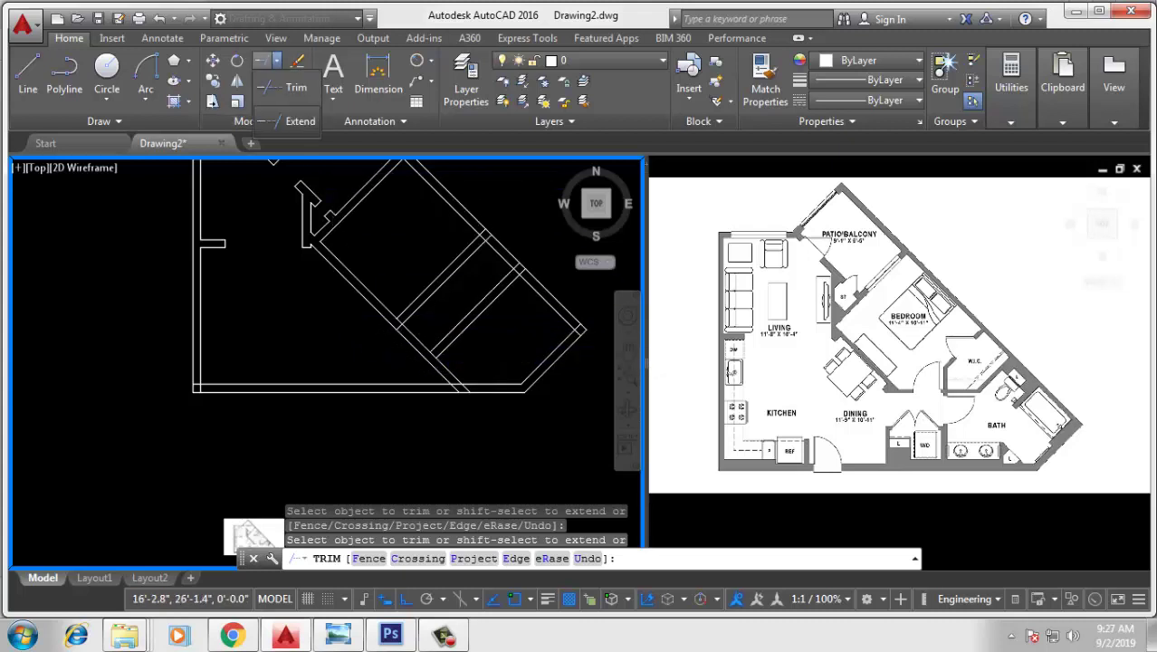
left_click(290, 118)
left_click(447, 333)
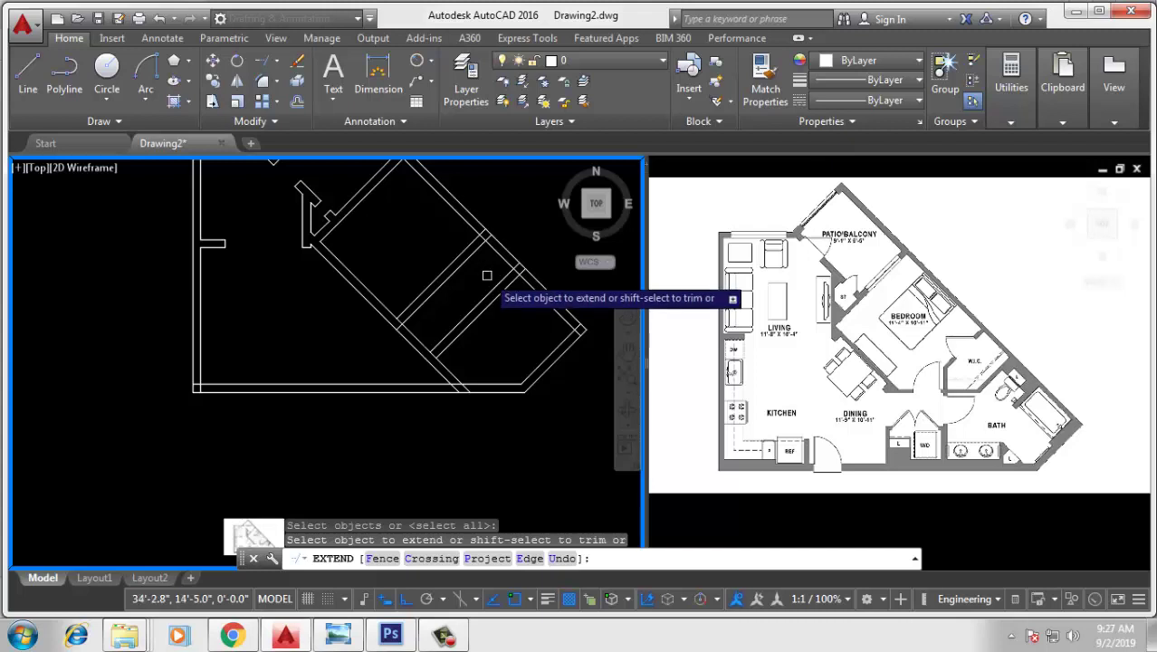
middle_click_drag(471, 288, 485, 306)
key("Escape")
Step: Move the cross wall's two lines further down the diagonal section
left_click(482, 304)
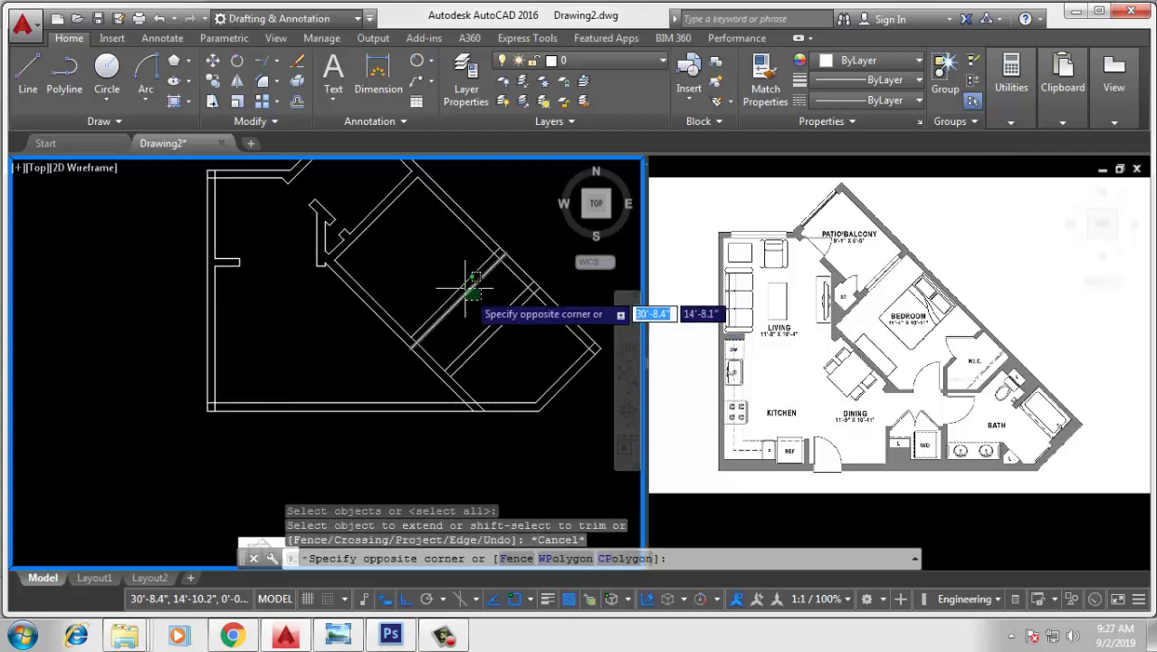
left_click(454, 261)
type("m")
key("Return")
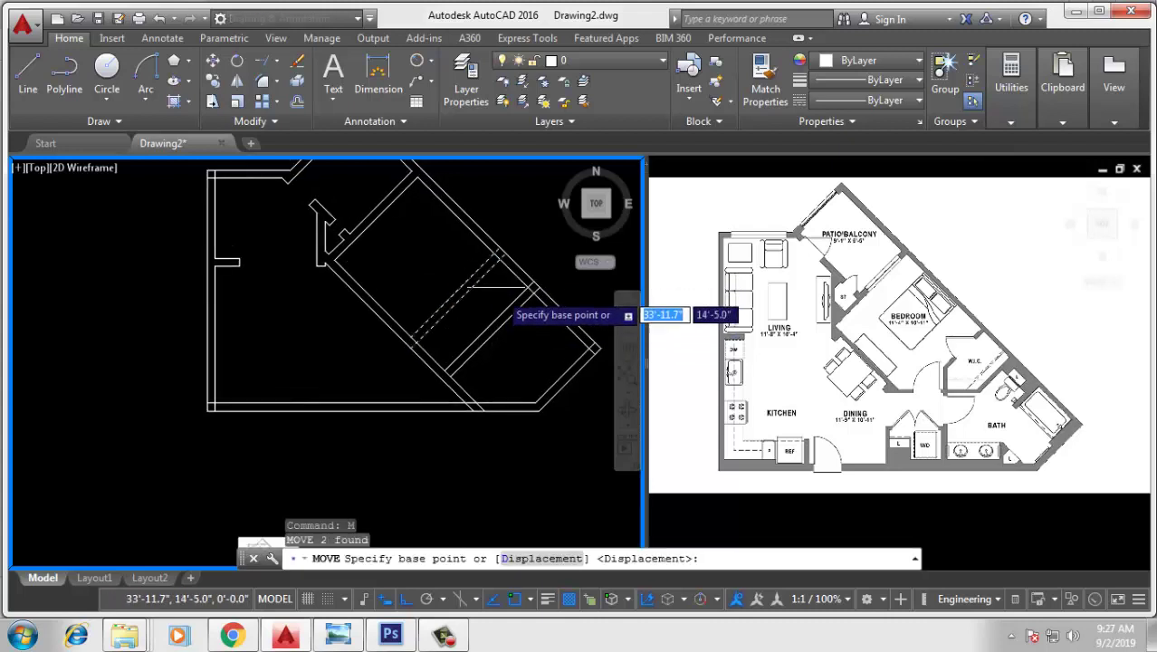
left_click(495, 244)
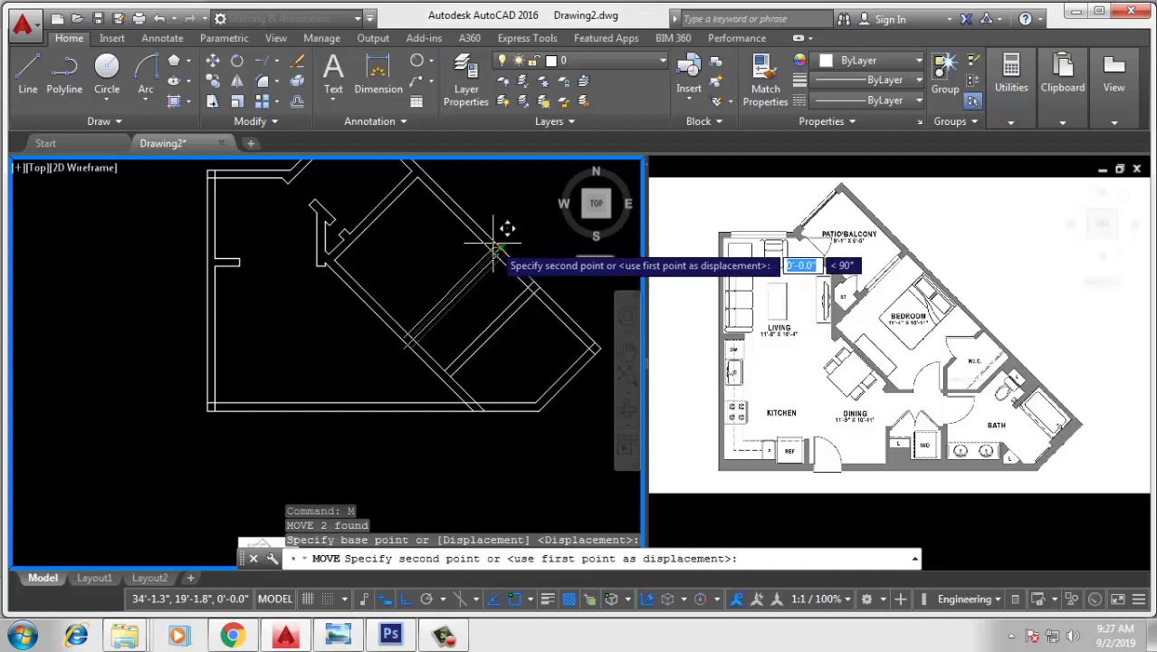
left_click(484, 234)
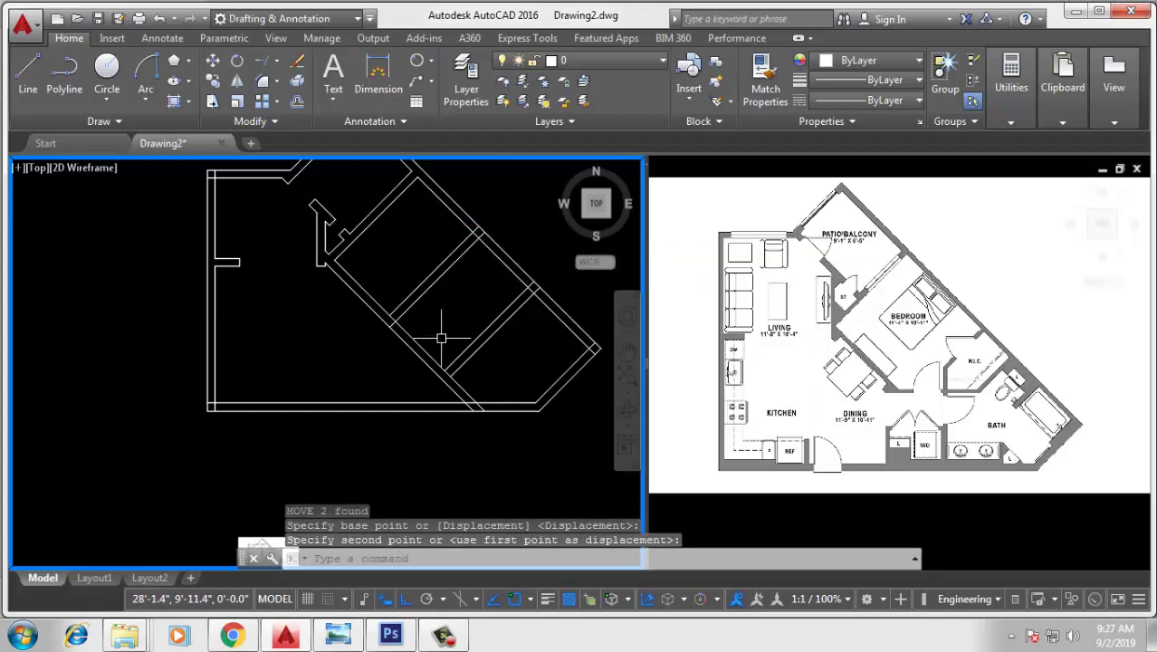
scroll(448, 319, "down", 1)
scroll(435, 309, "up", 1)
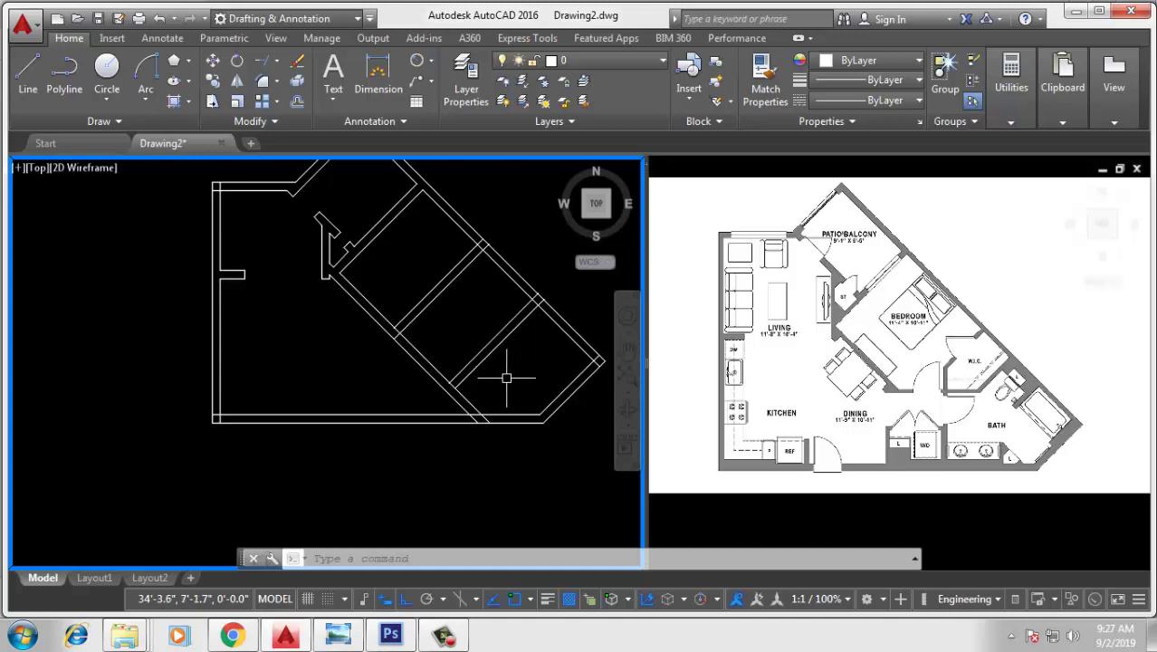
Step: Offset the bottom wall line 4' upward to start the new horizontal wall
type("o")
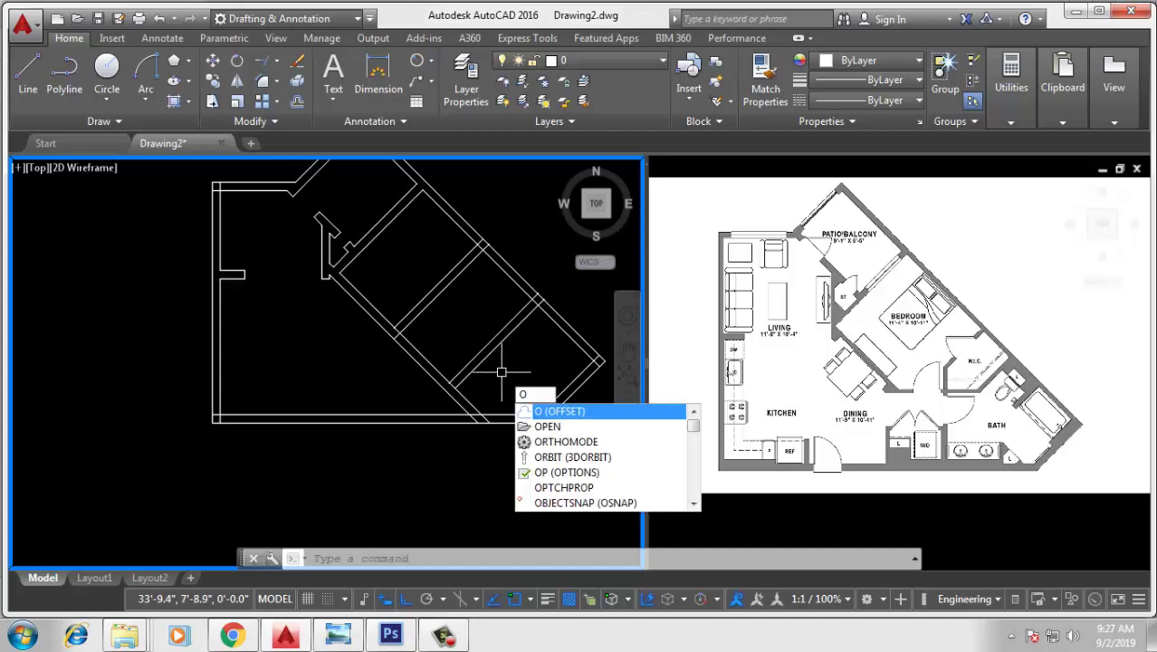
key("Return")
type("7'")
key("Return")
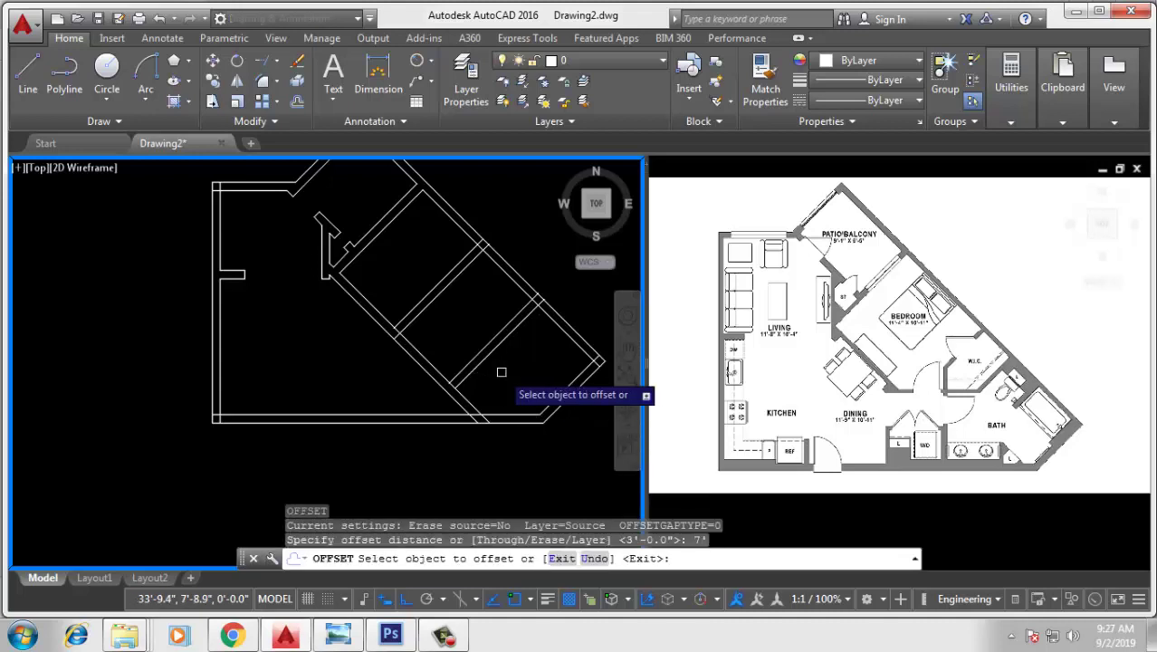
left_click(433, 418)
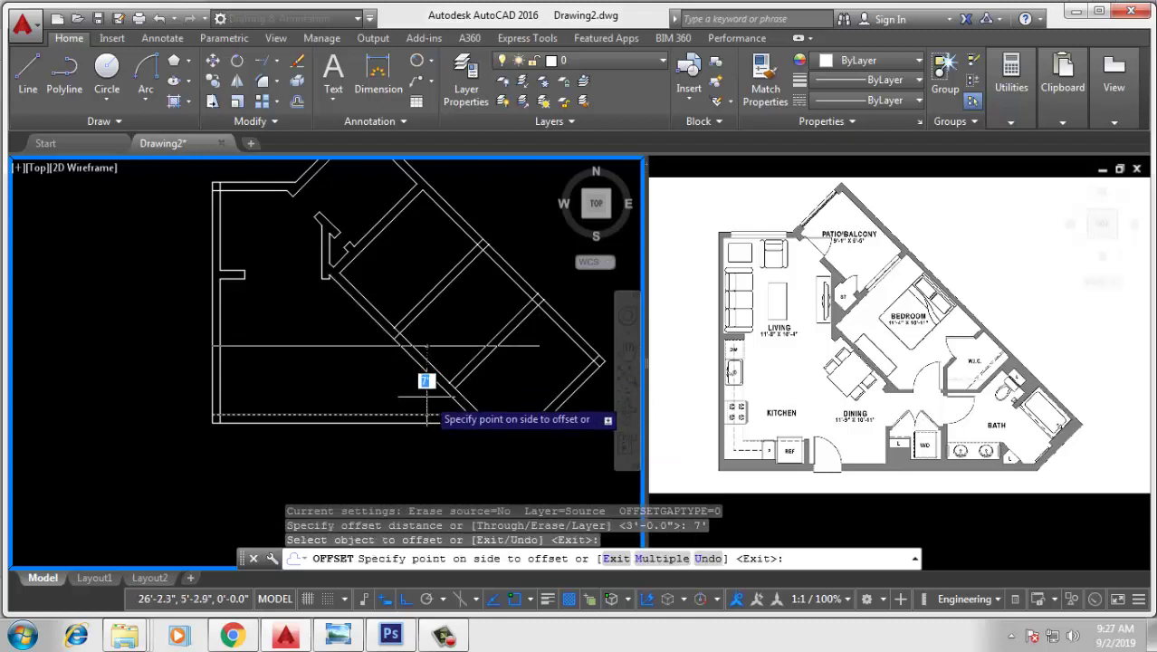
key("Escape")
type("c")
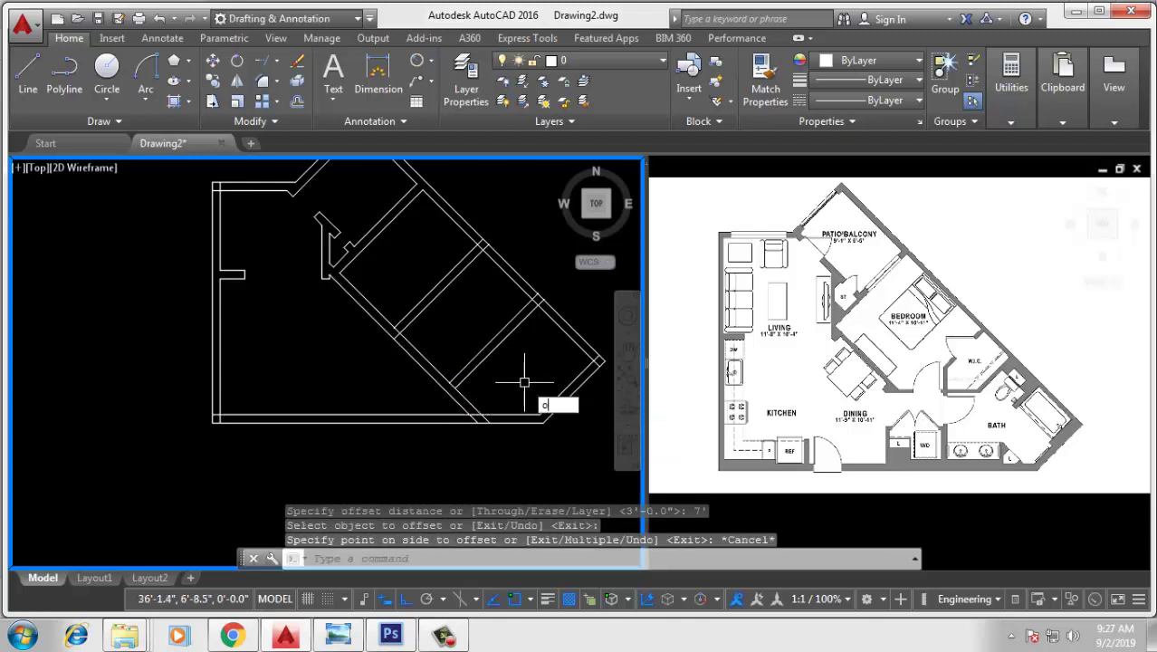
key("Return")
type("4")
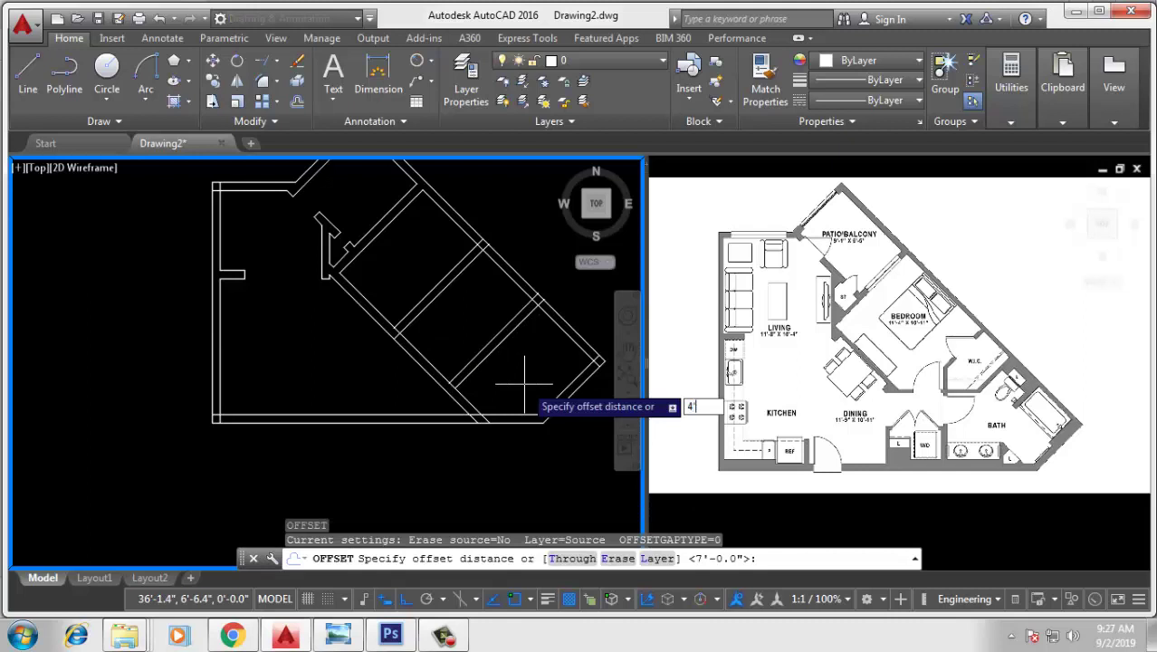
key("Return")
left_click(412, 417)
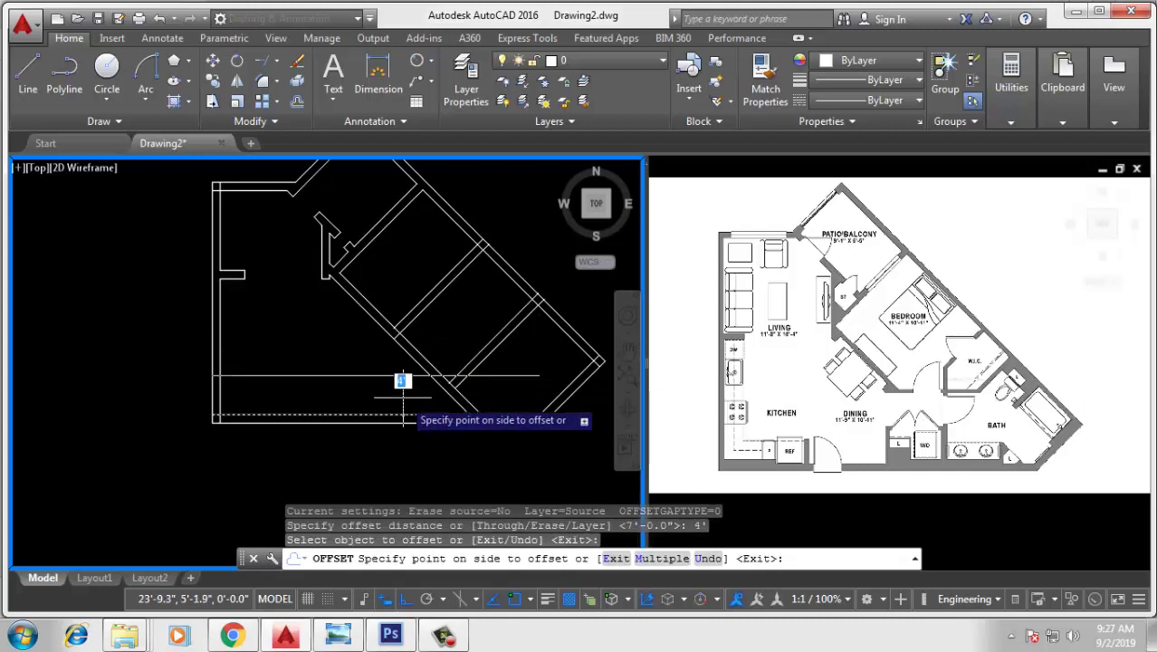
left_click(404, 379)
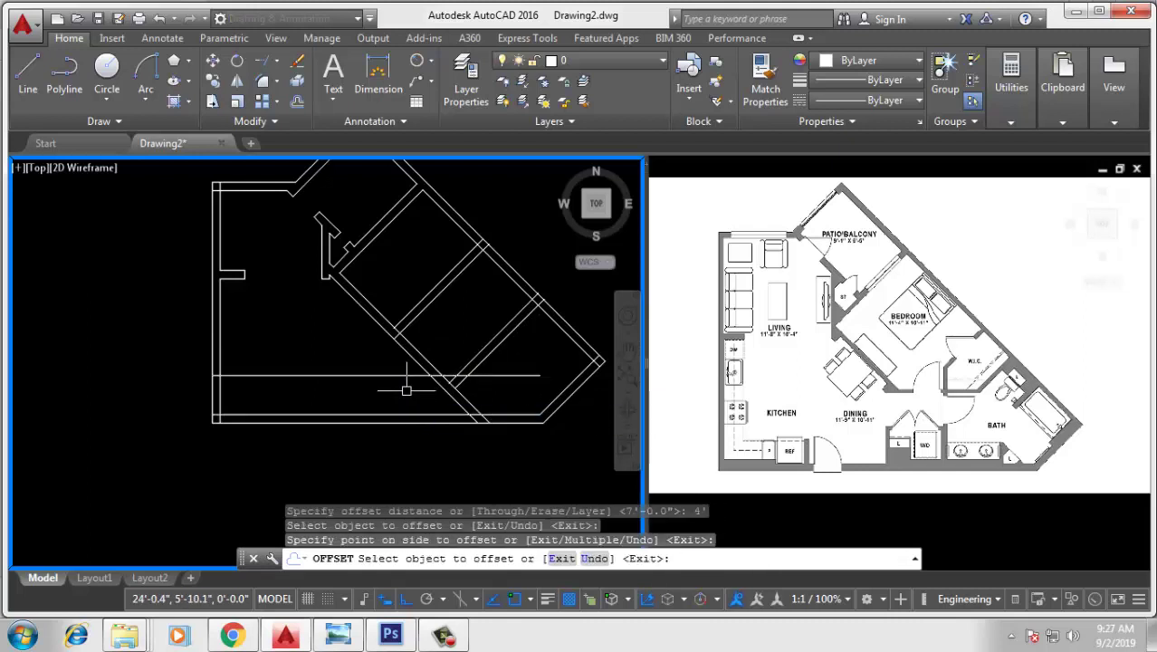
Step: Offset that new line 10 upward to form the wall's second line
key("Return")
key("Return")
type("10")
key("Return")
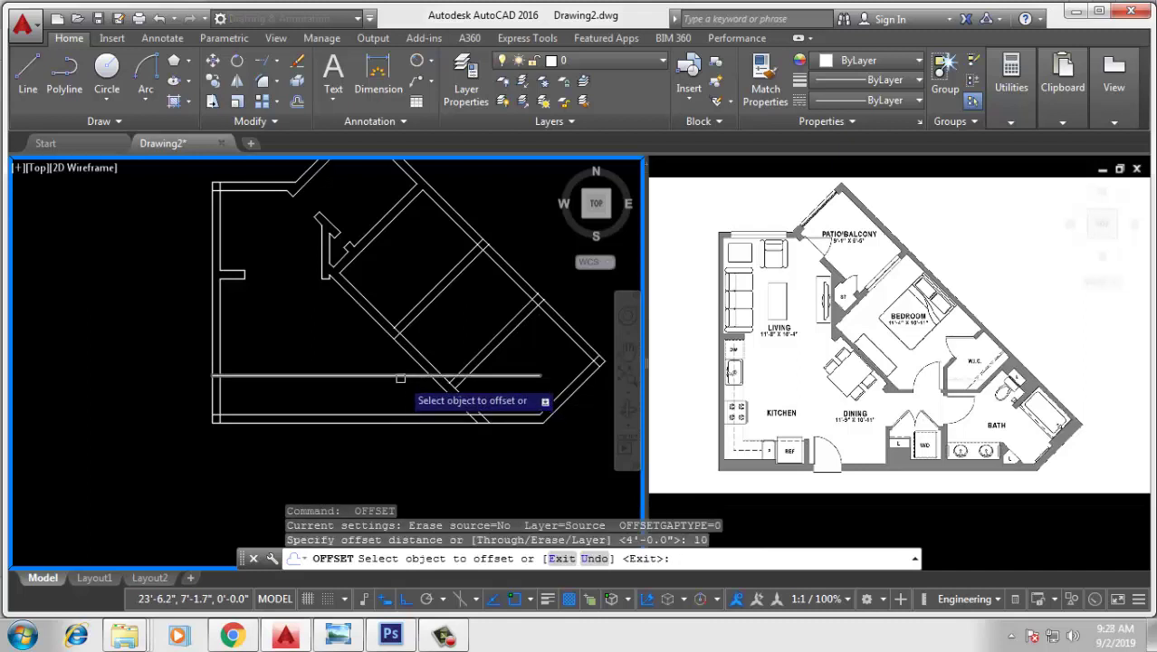
left_click(389, 375)
left_click(344, 361)
key("Escape")
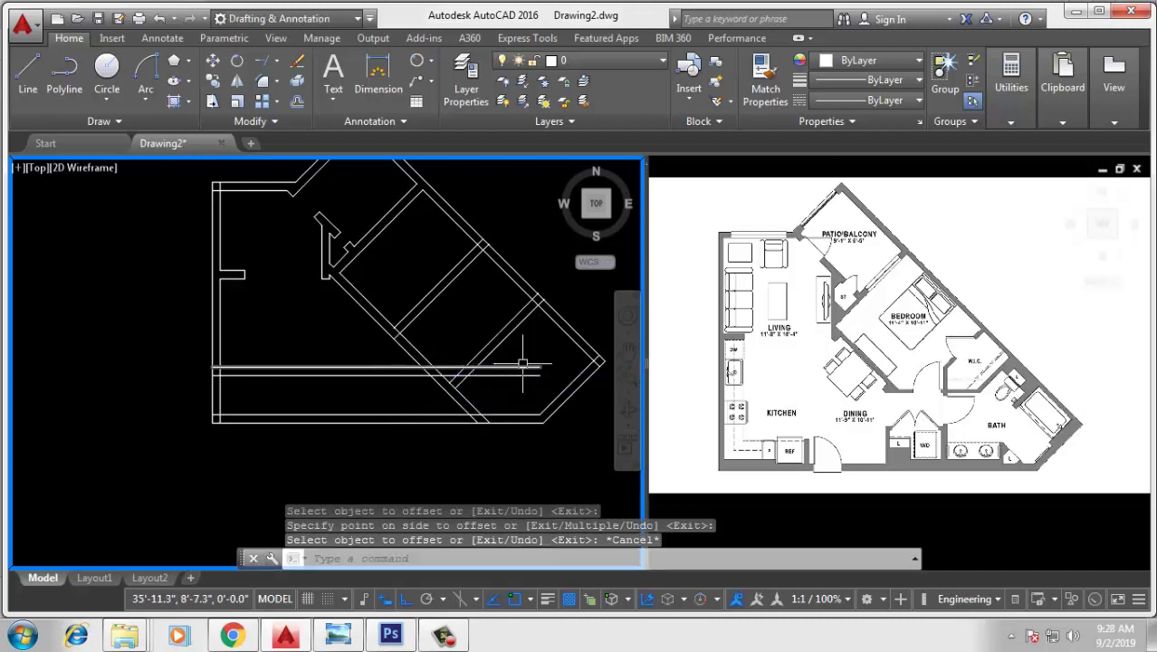
Step: Trim the new horizontal wall's overhanging ends at the diagonal walls into clean corners
type("tr")
key("Return")
key("Return")
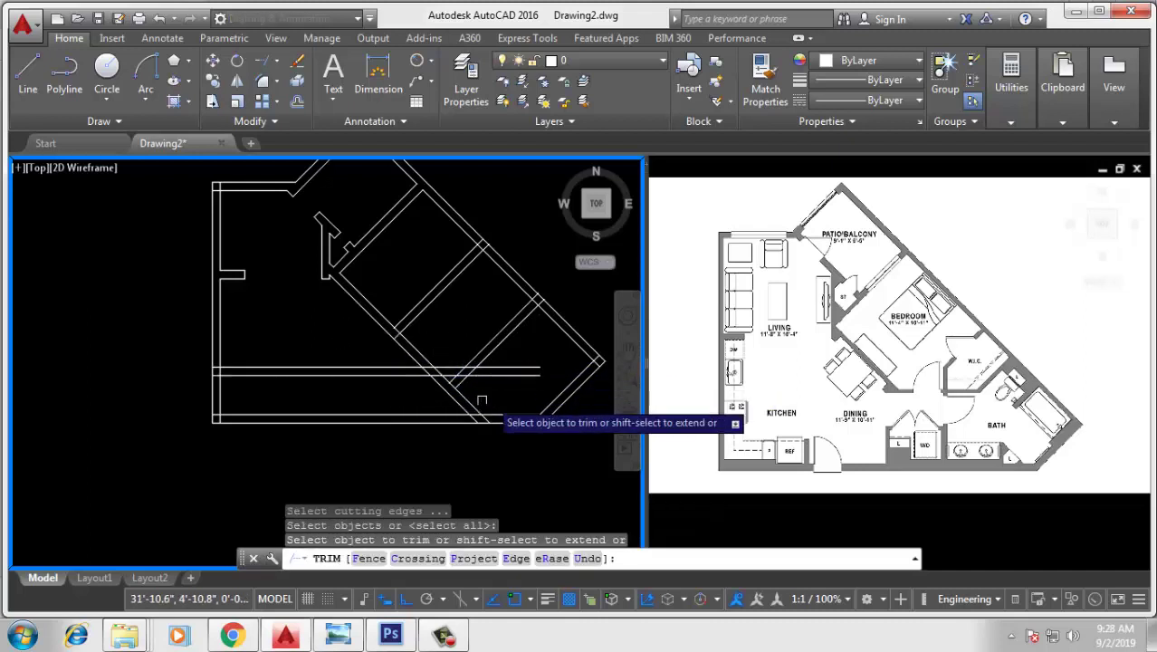
left_click(426, 398)
left_click(453, 435)
scroll(465, 382, "up", 5)
scroll(465, 382, "down", 3)
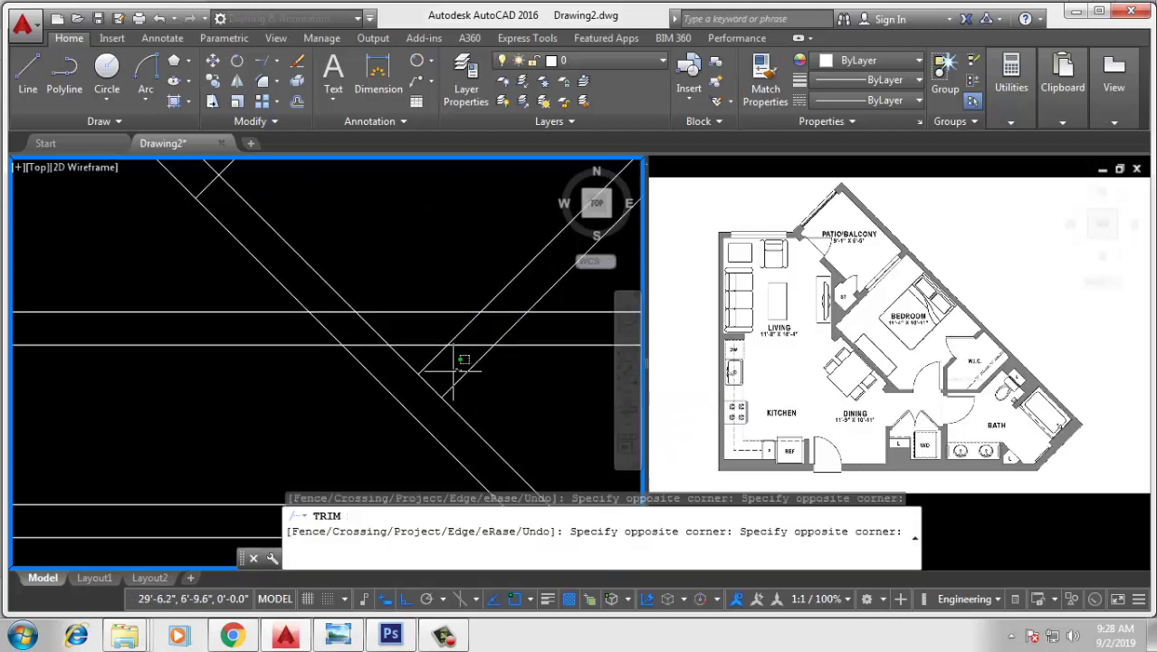
left_click(399, 399)
left_click(317, 371)
left_click(443, 353)
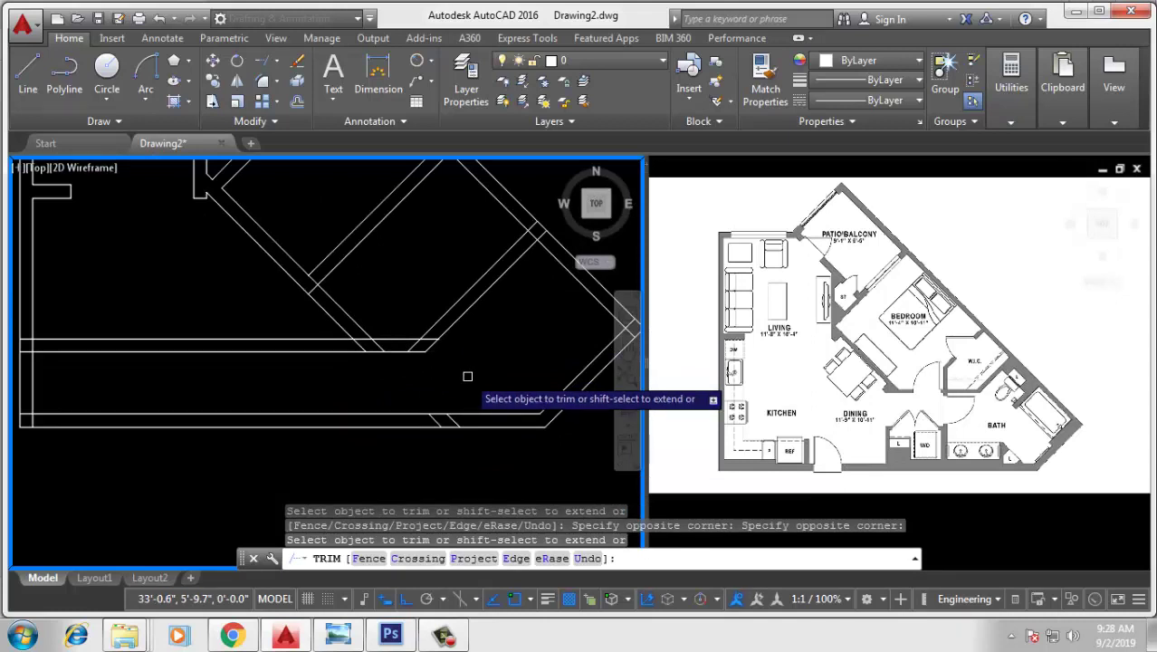
scroll(467, 376, "down", 1)
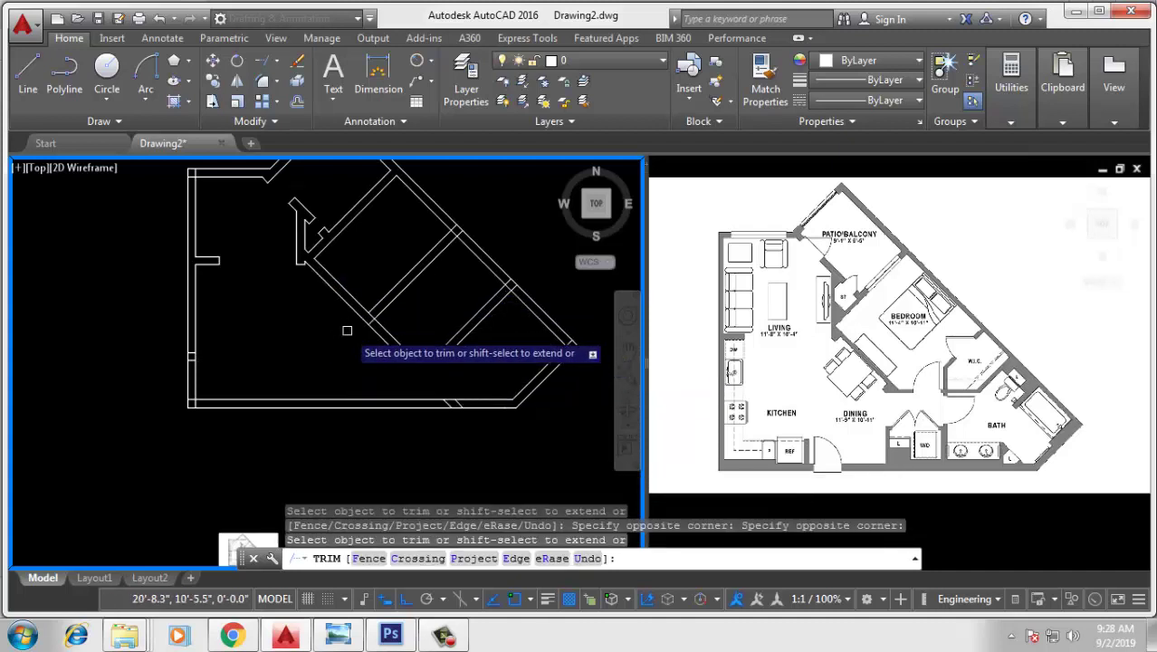
key("Escape")
scroll(404, 390, "down", 2)
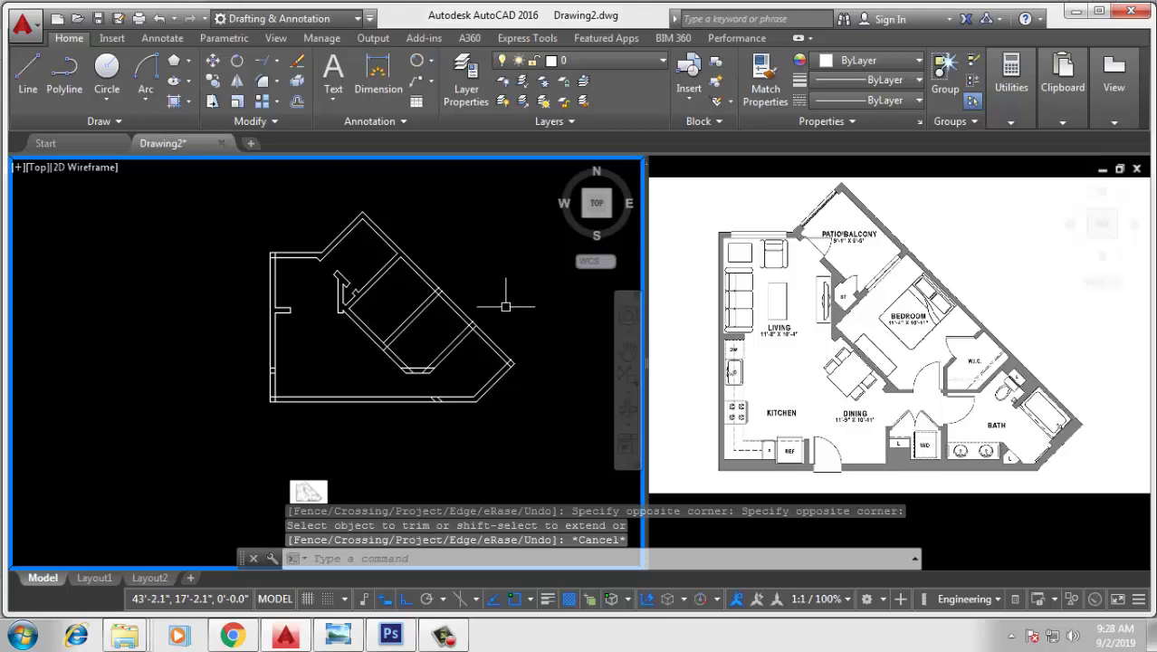